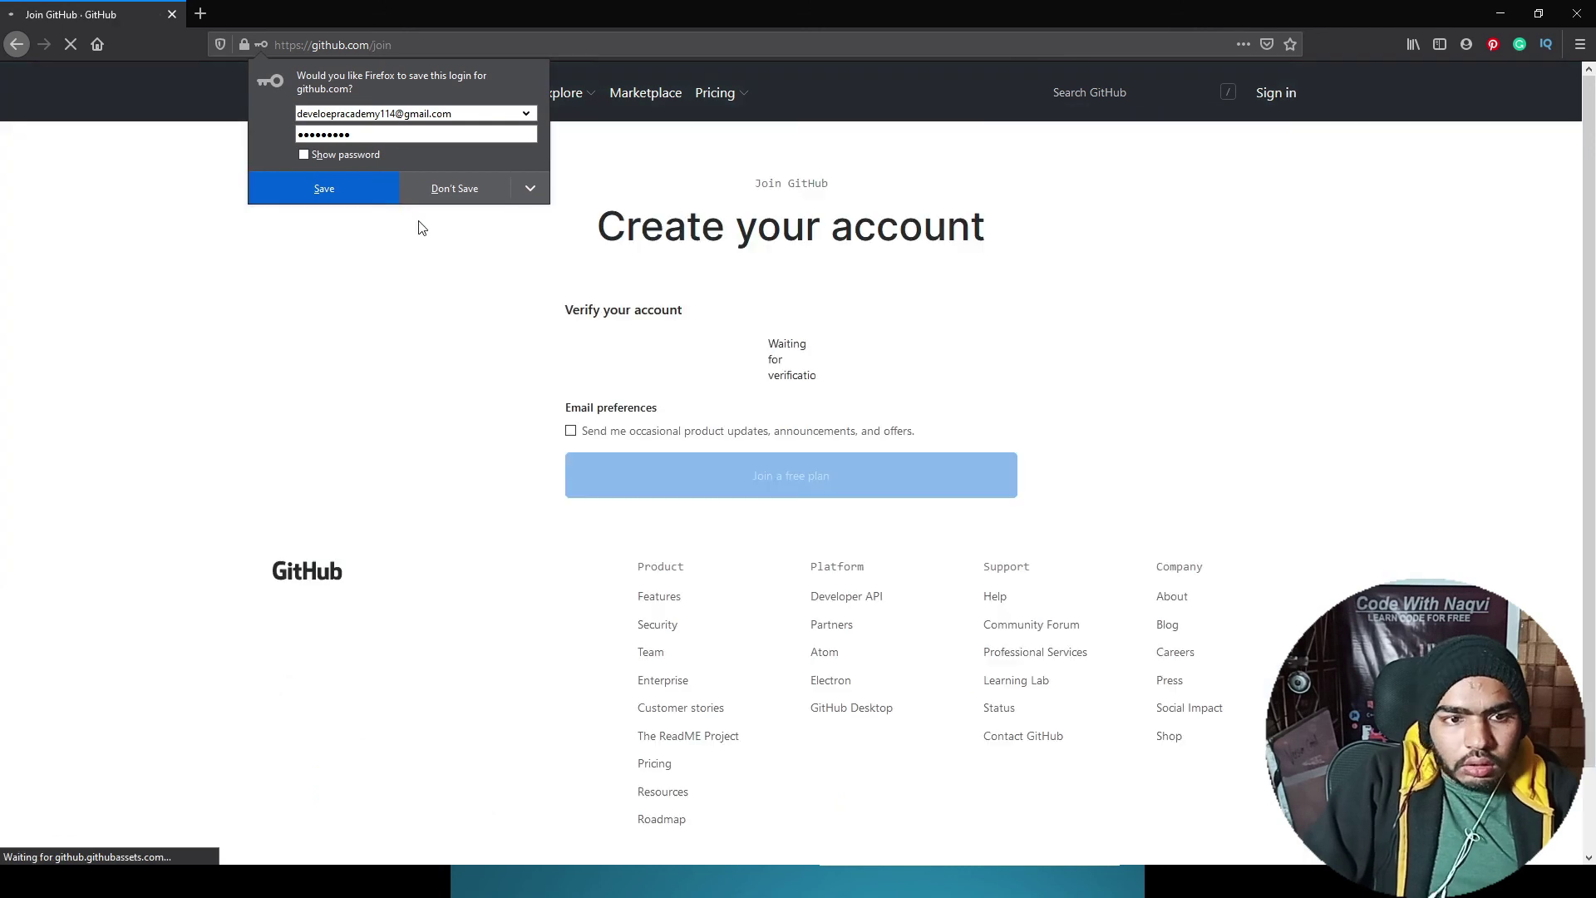
# Step: Save the GitHub login in the browser and open Gmail in a new tab
pyautogui.click(359, 156)
pyautogui.click(352, 190)
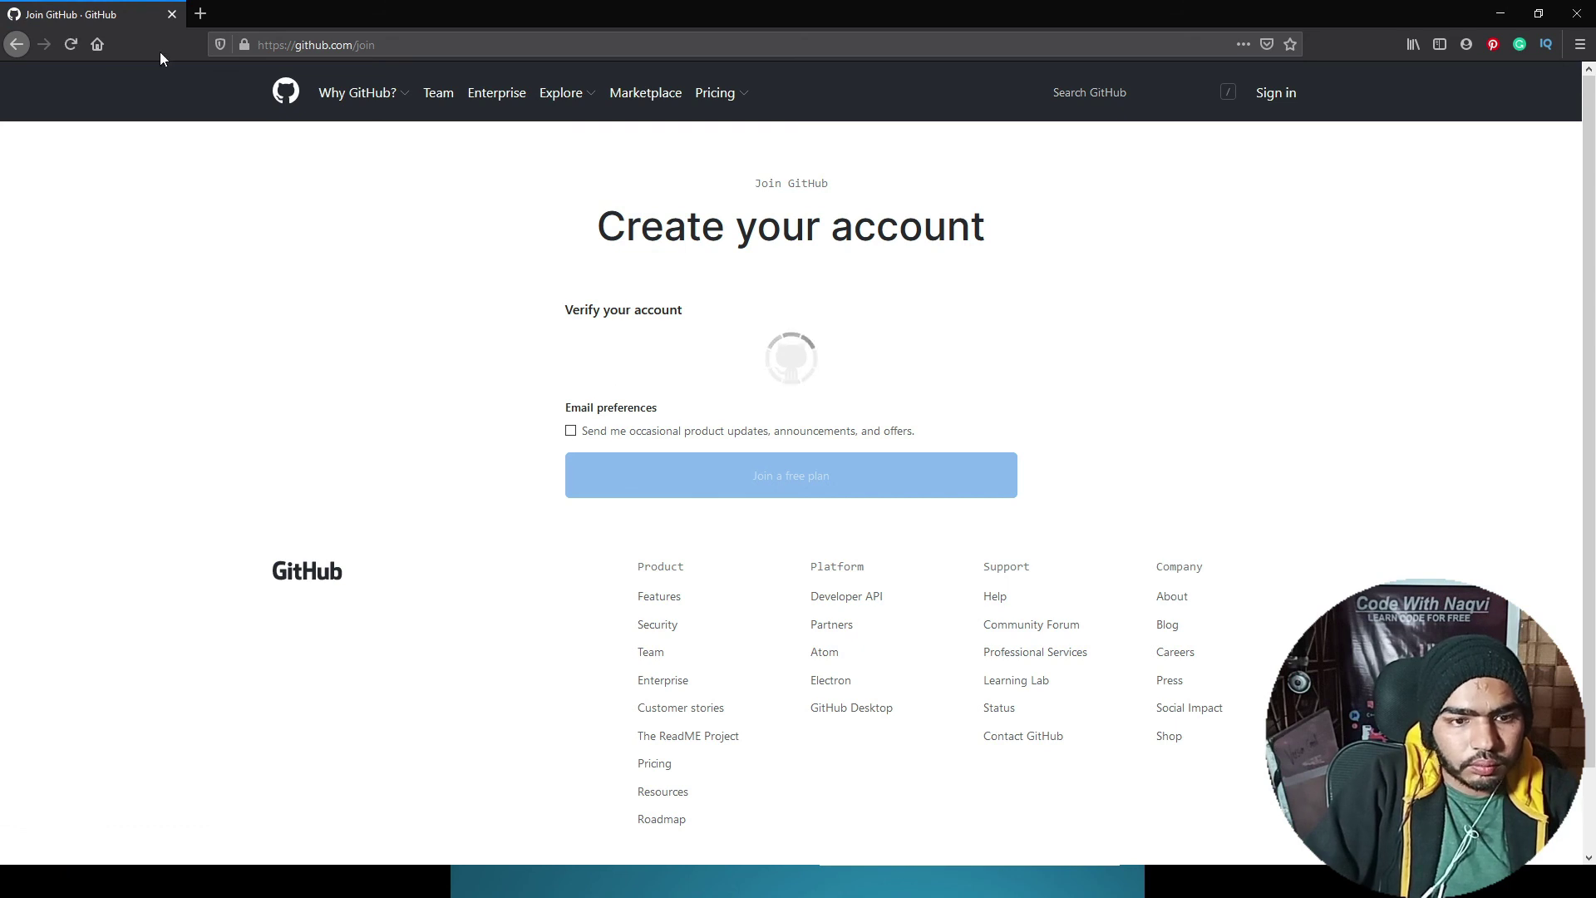
pyautogui.click(201, 14)
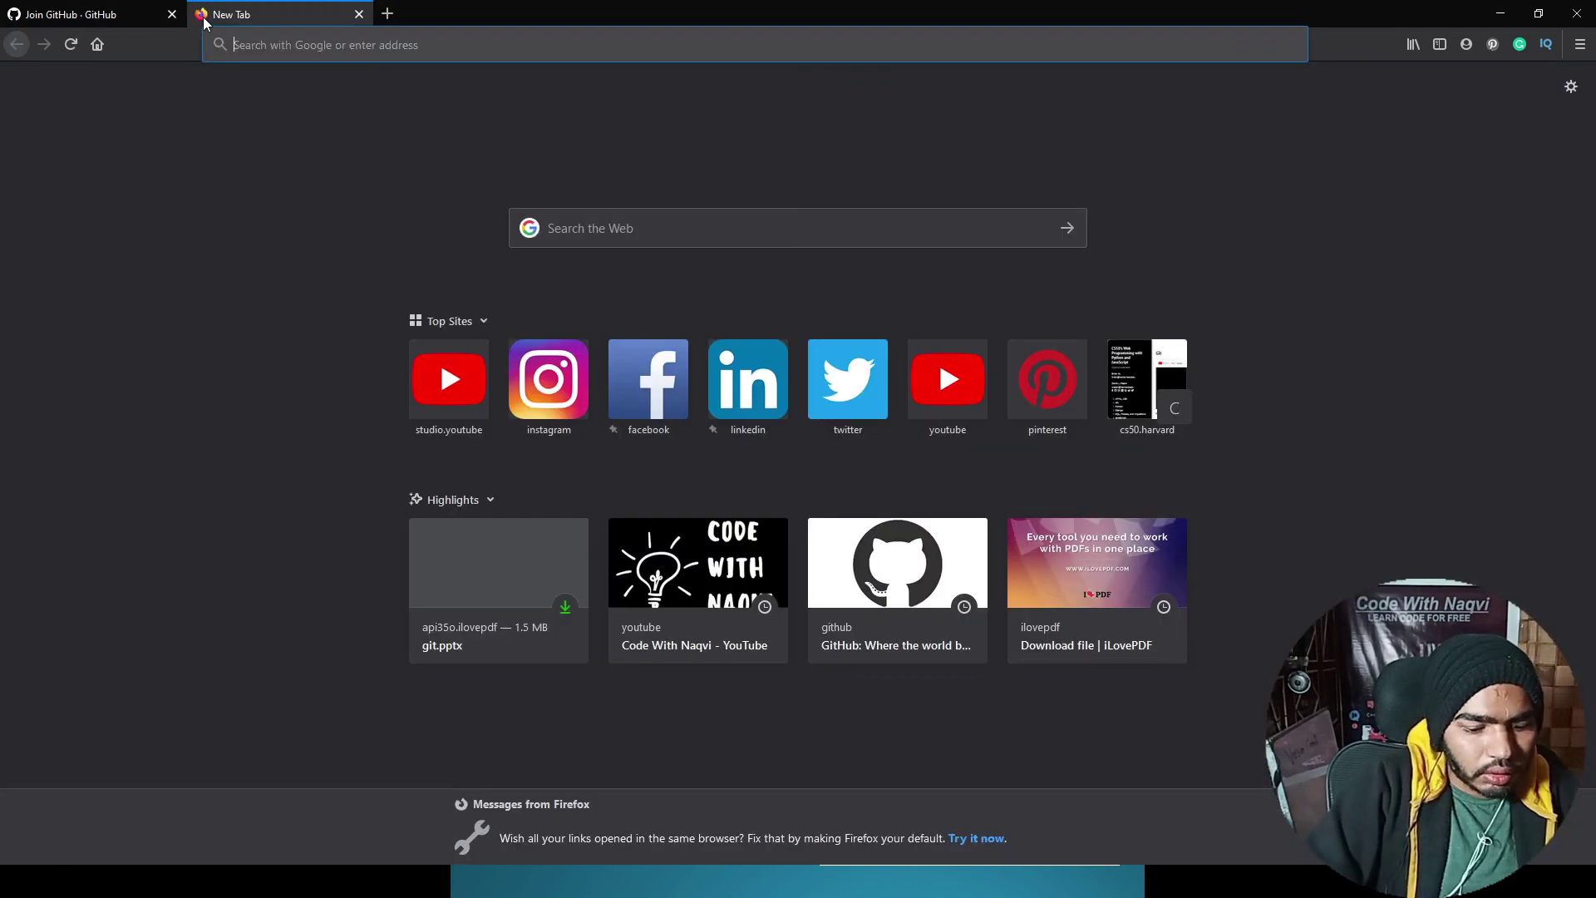
pyautogui.write('gmail')
pyautogui.press('Return')
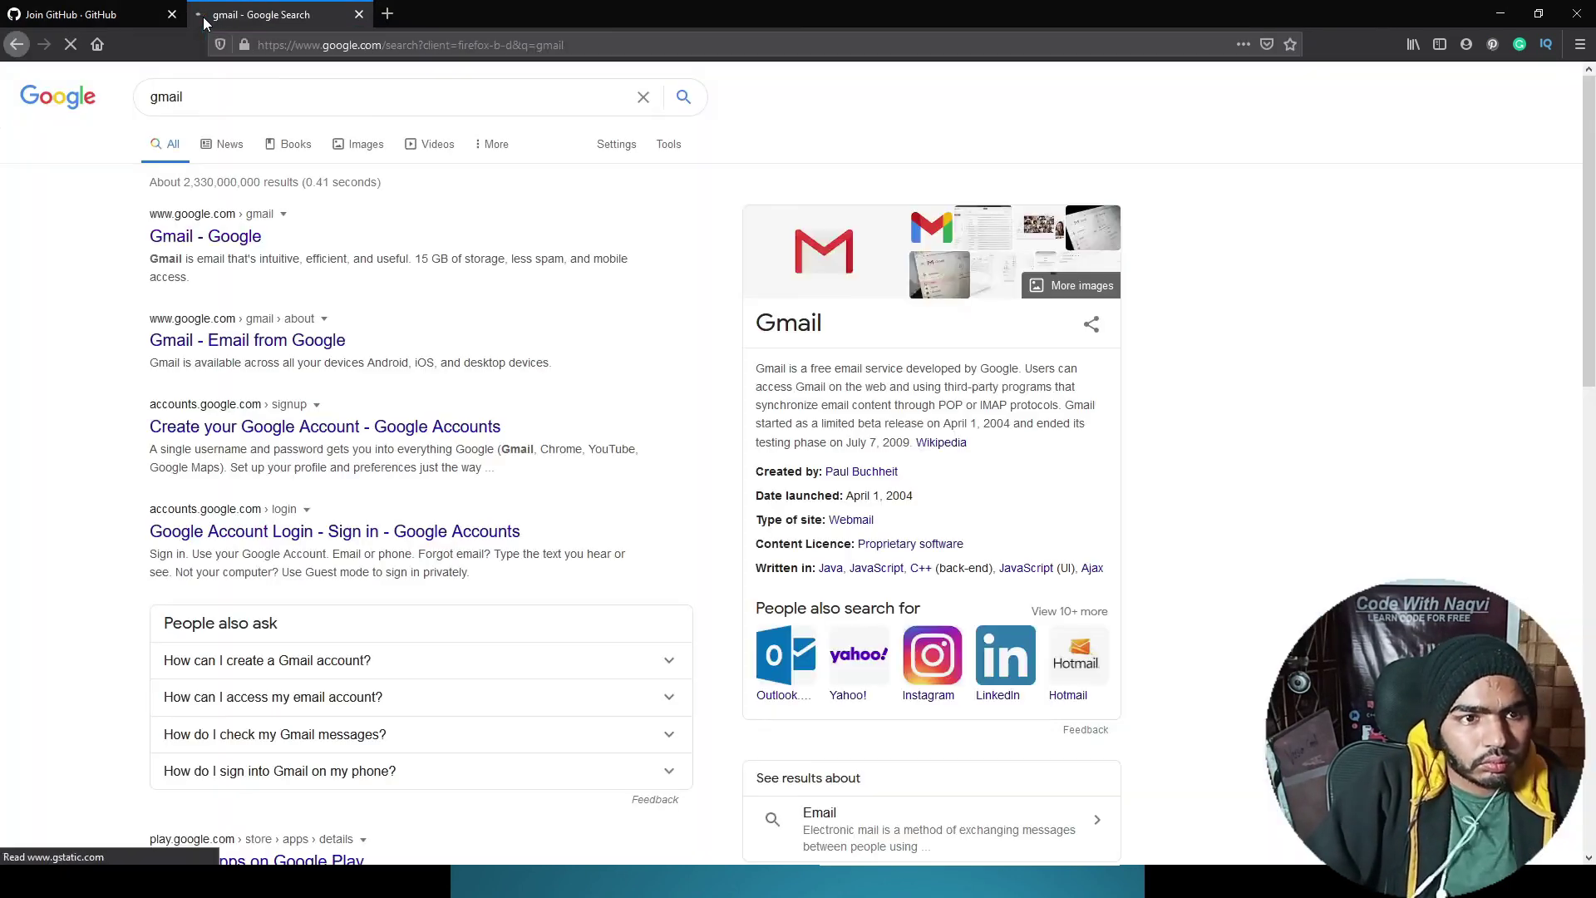
pyautogui.press('Tab')
pyautogui.click(103, 14)
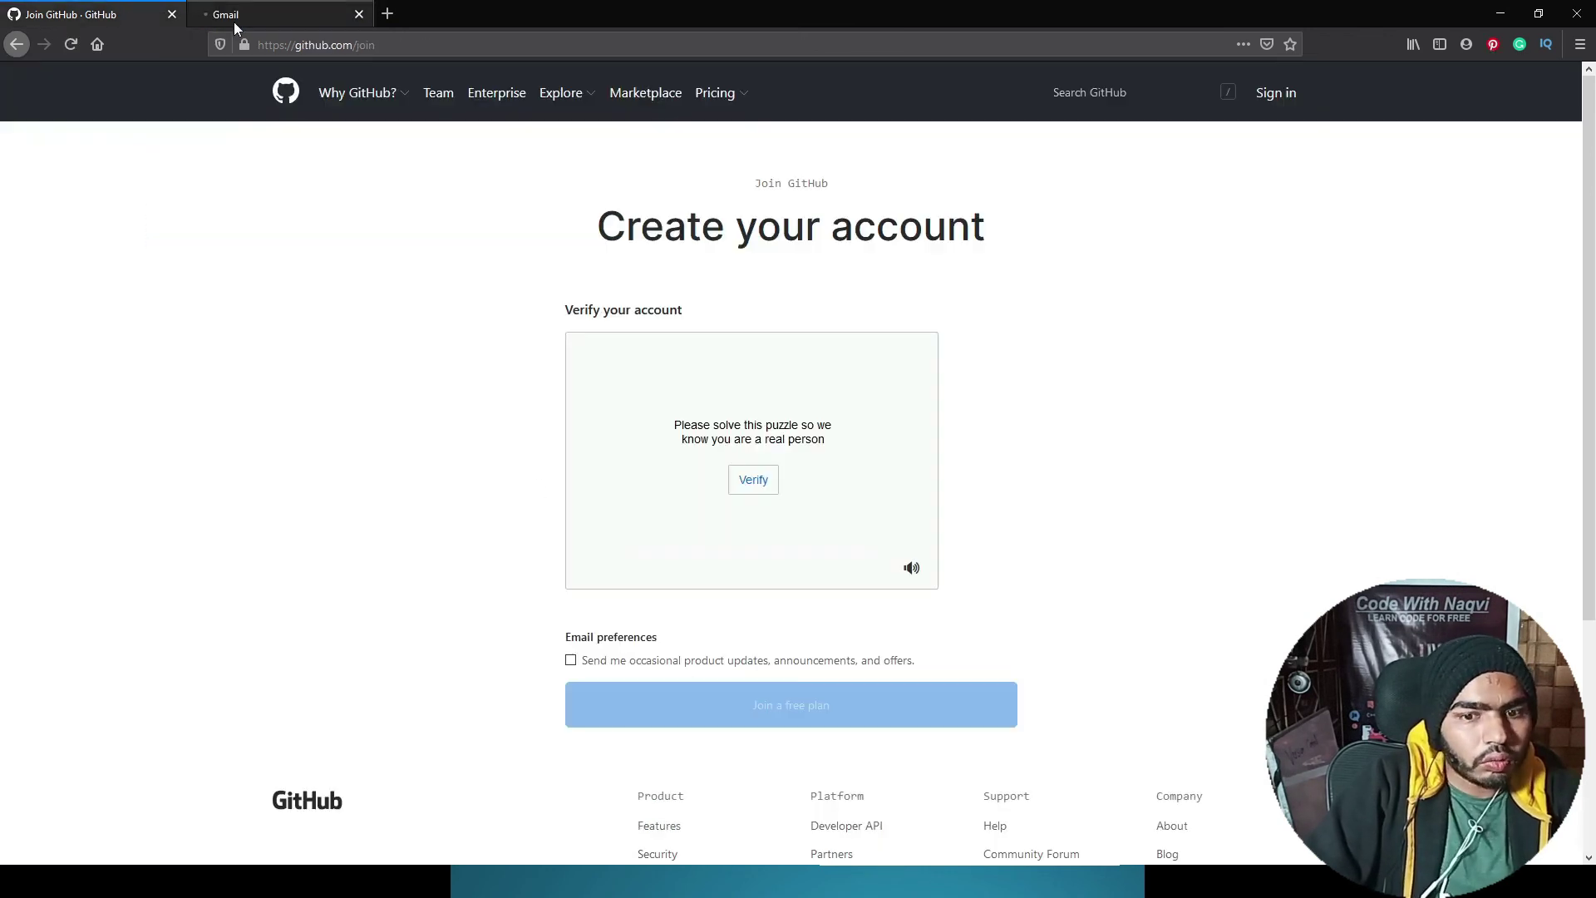
# Step: Pass the spiral-galaxy puzzle, opt in to product-update emails, and join the free plan
pyautogui.click(742, 486)
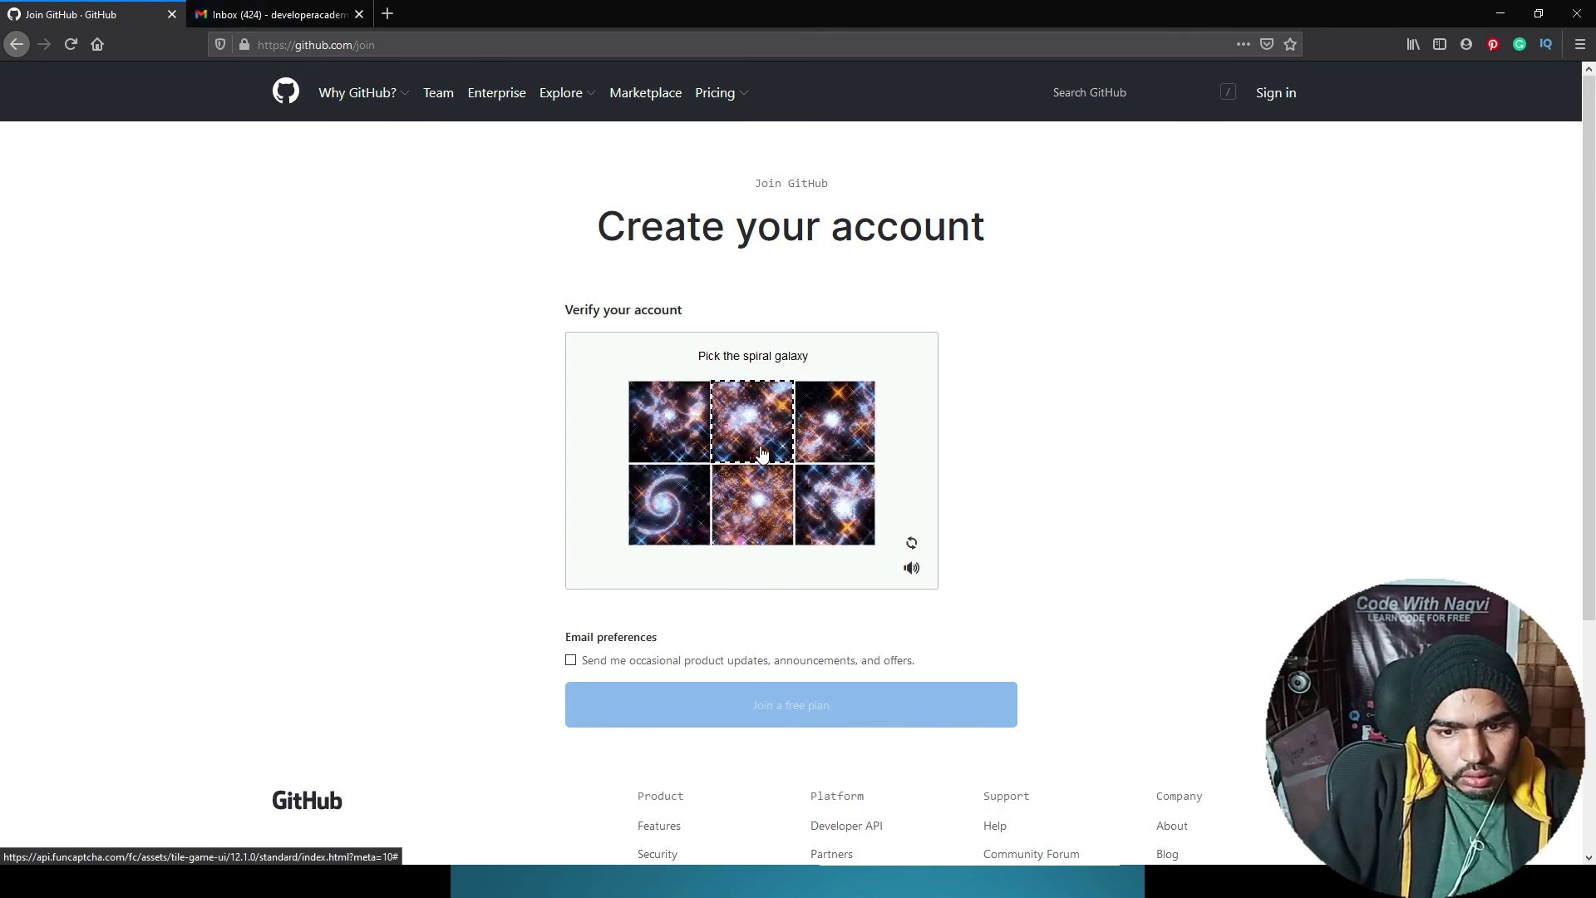
pyautogui.click(677, 507)
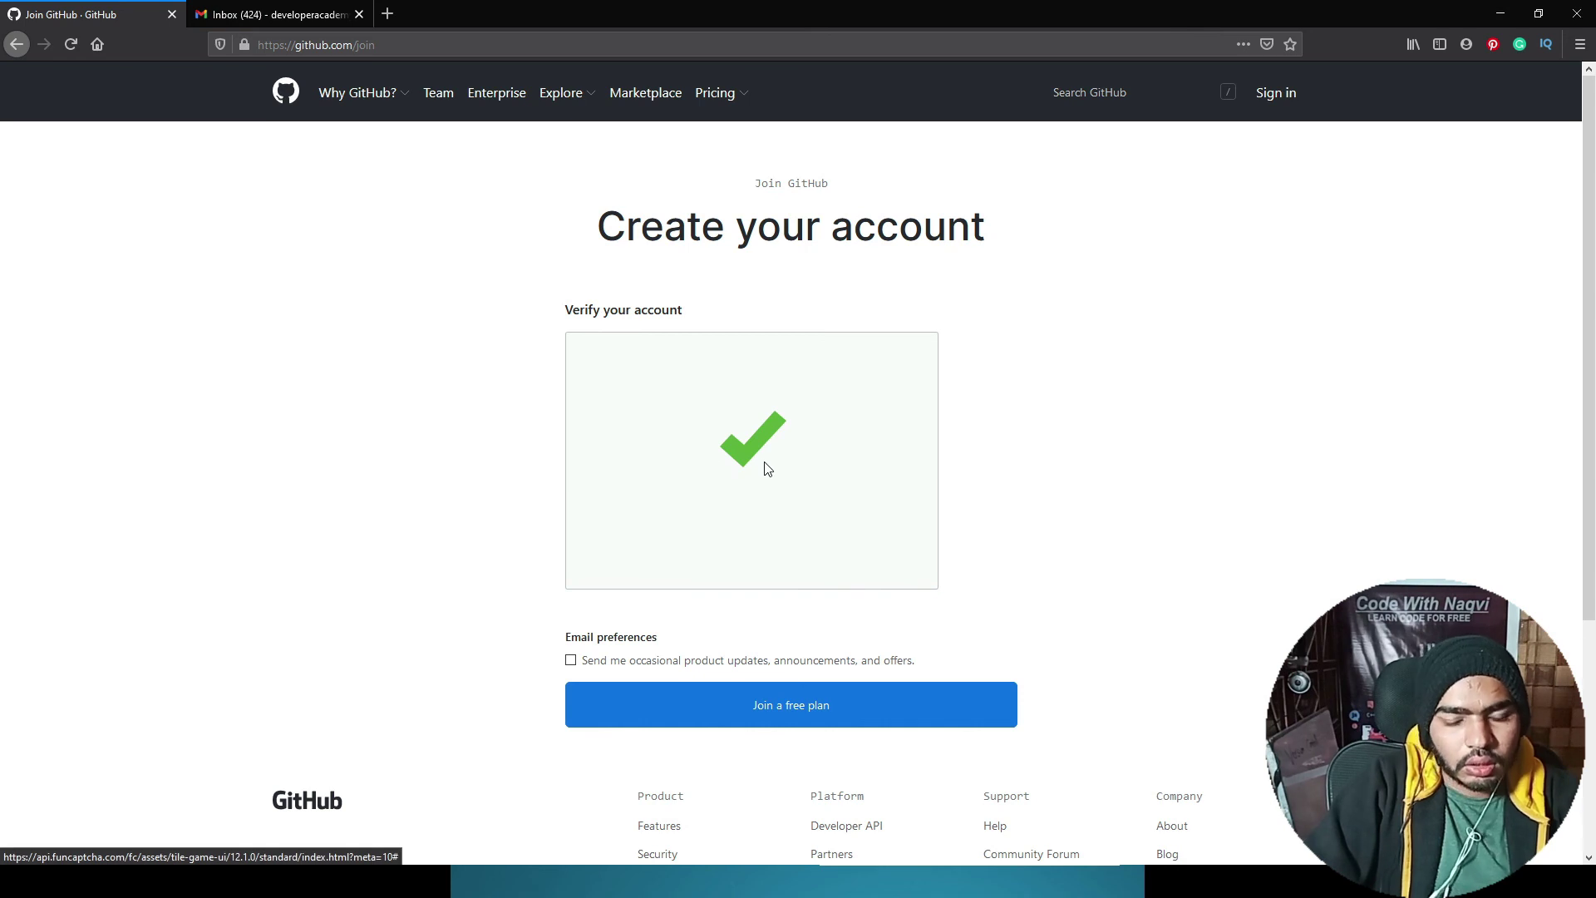
pyautogui.click(636, 663)
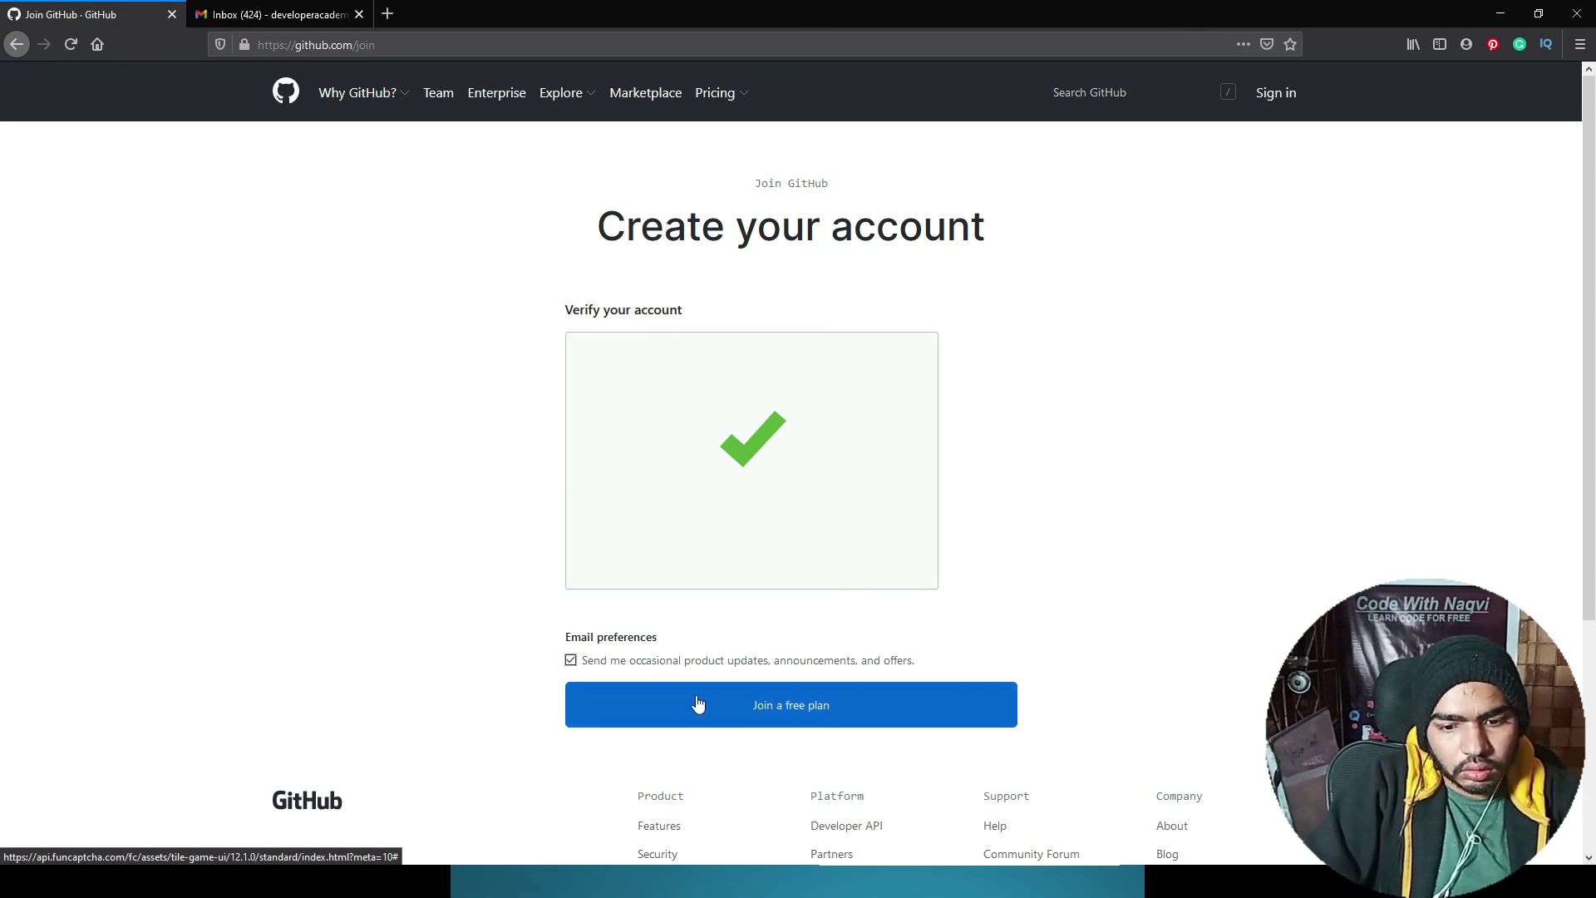
pyautogui.click(698, 704)
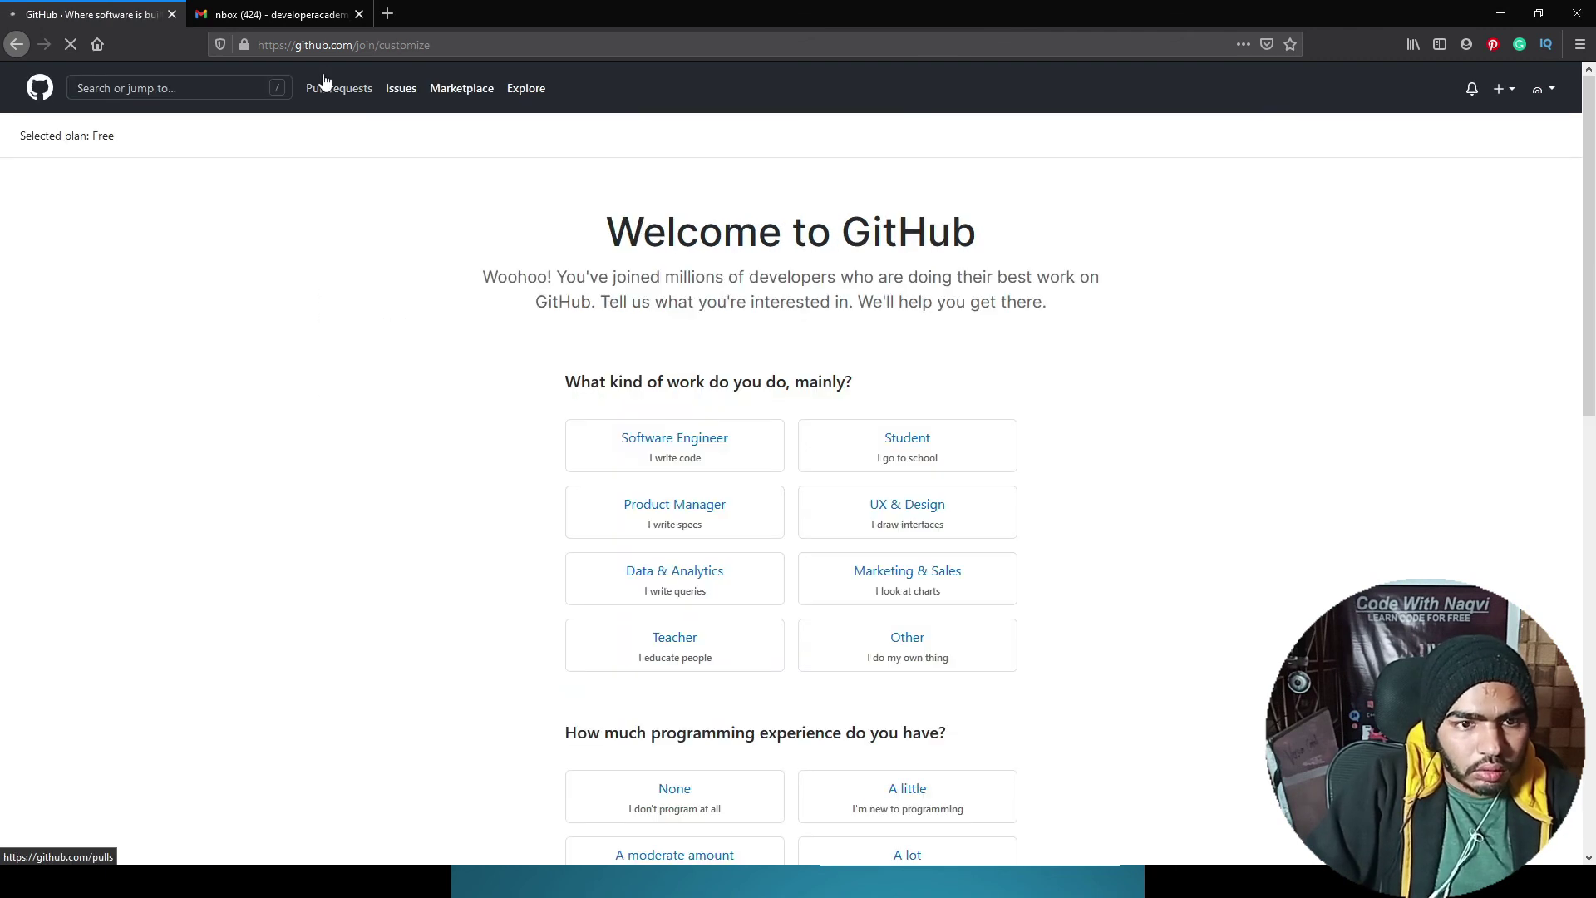
# Step: Choose Software Engineer with goals Learn to code, Learn Git and GitHub, and Host a project
pyautogui.scroll(-2, 748, 391)
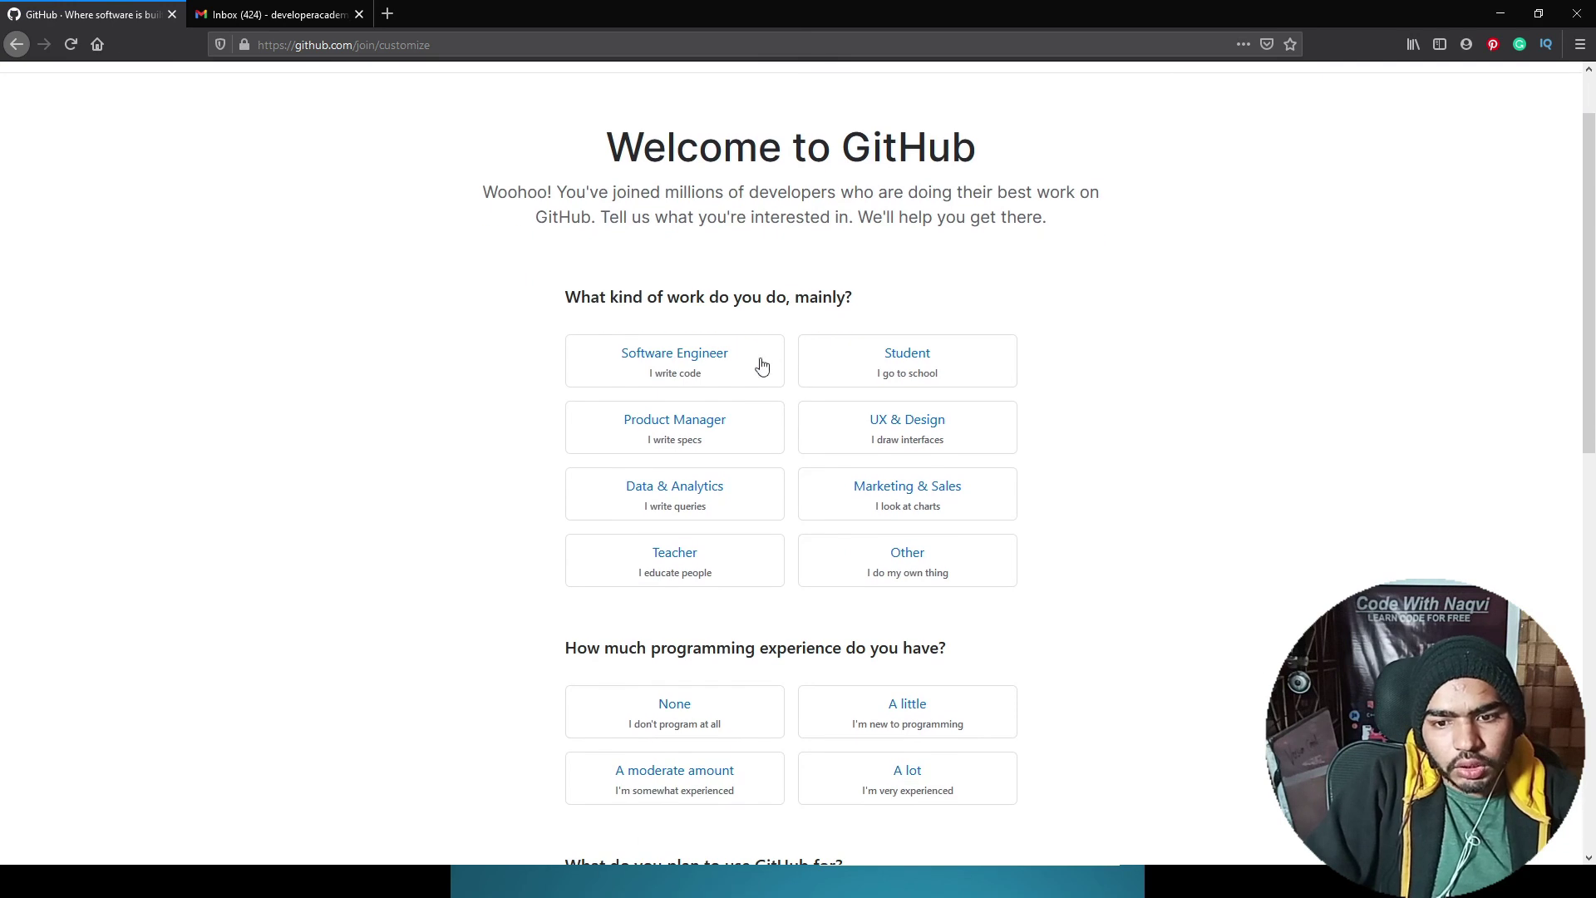
pyautogui.click(723, 368)
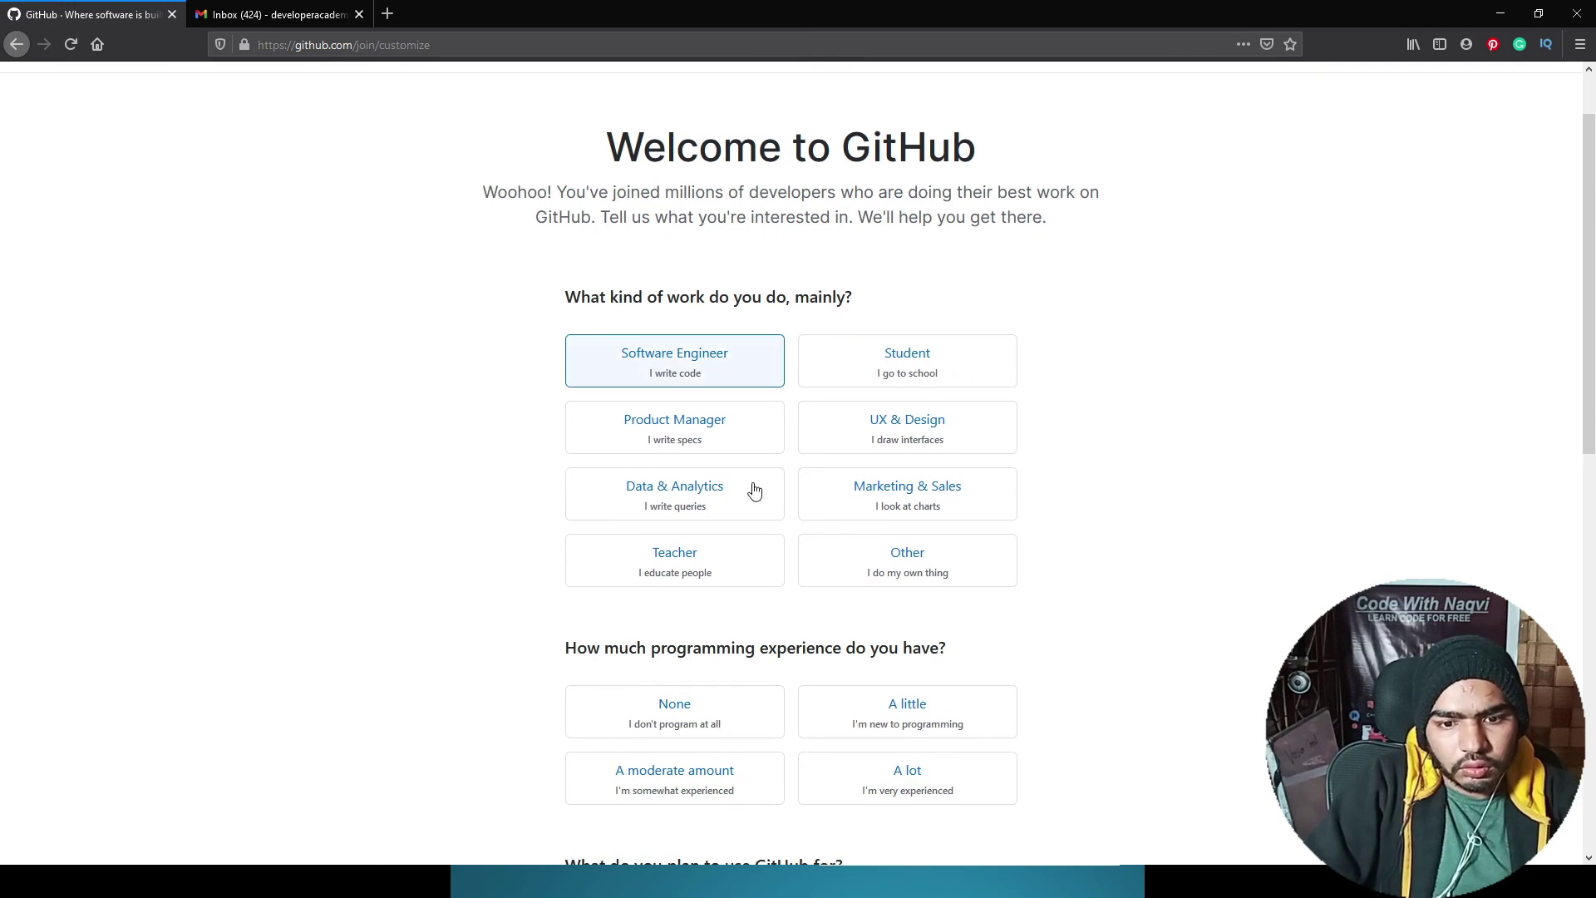
pyautogui.scroll(-6, 765, 531)
pyautogui.scroll(-4, 766, 531)
pyautogui.scroll(3, 766, 531)
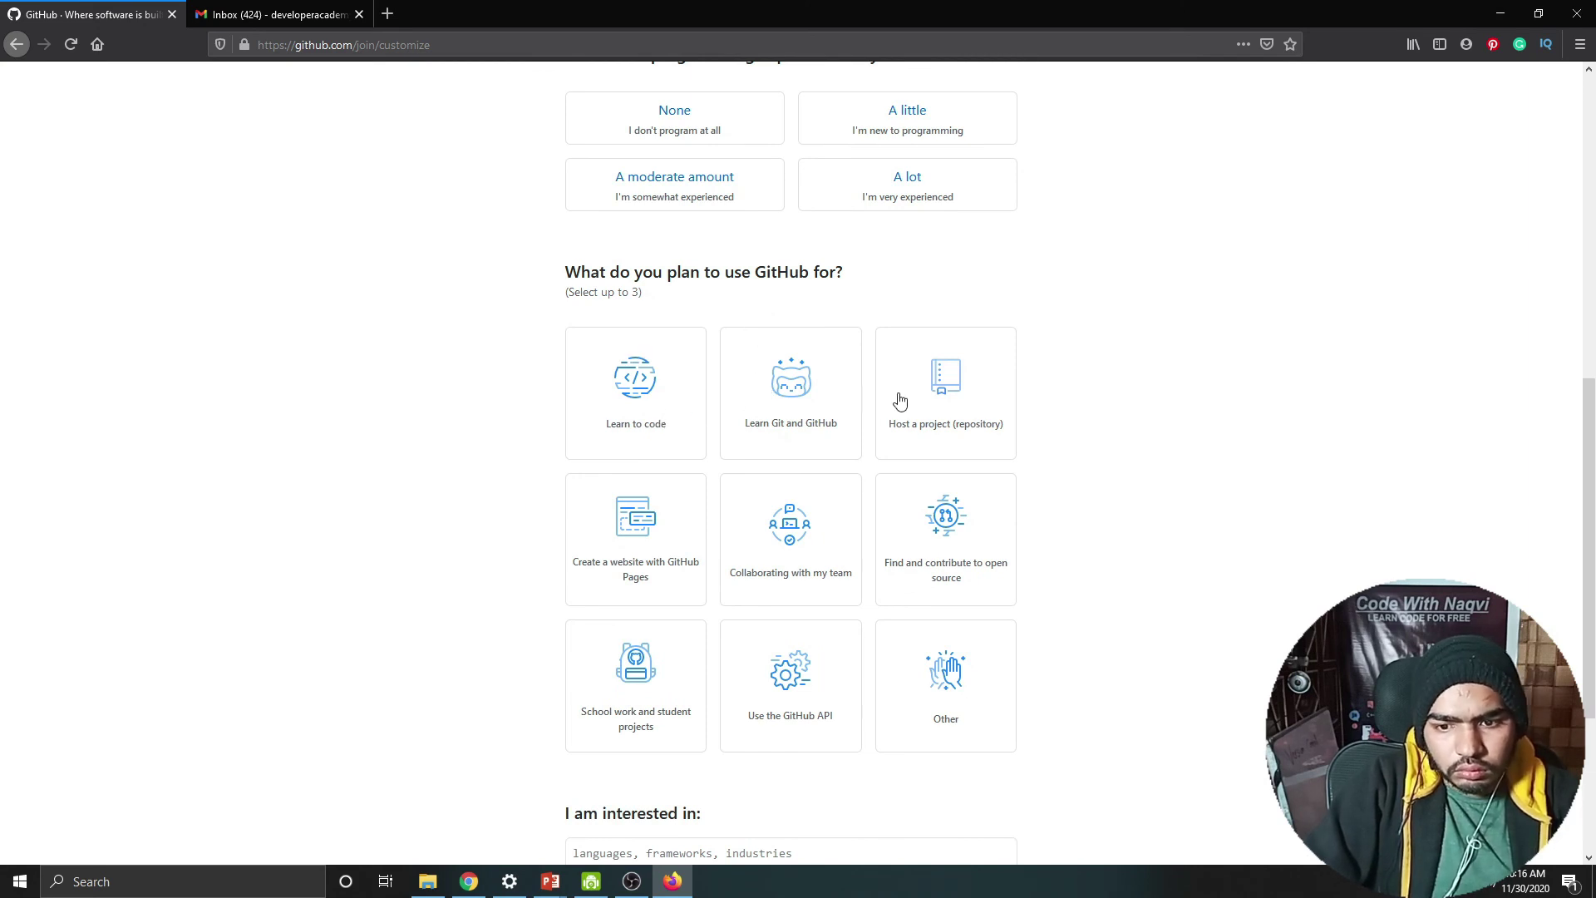
pyautogui.click(695, 410)
pyautogui.click(774, 415)
pyautogui.click(947, 415)
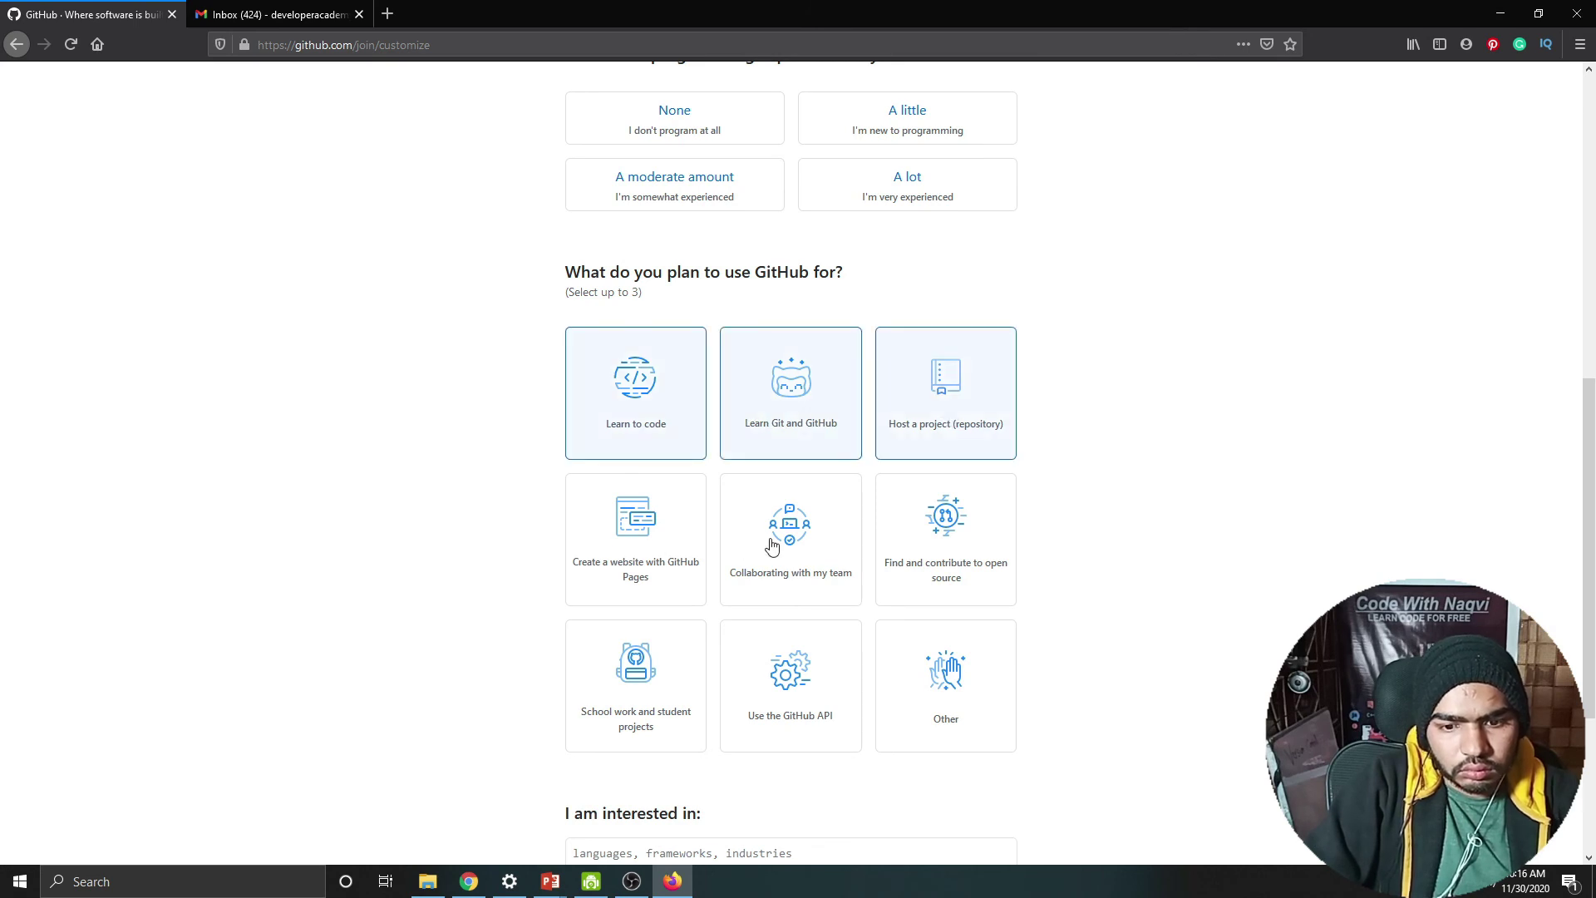
pyautogui.scroll(-3, 729, 692)
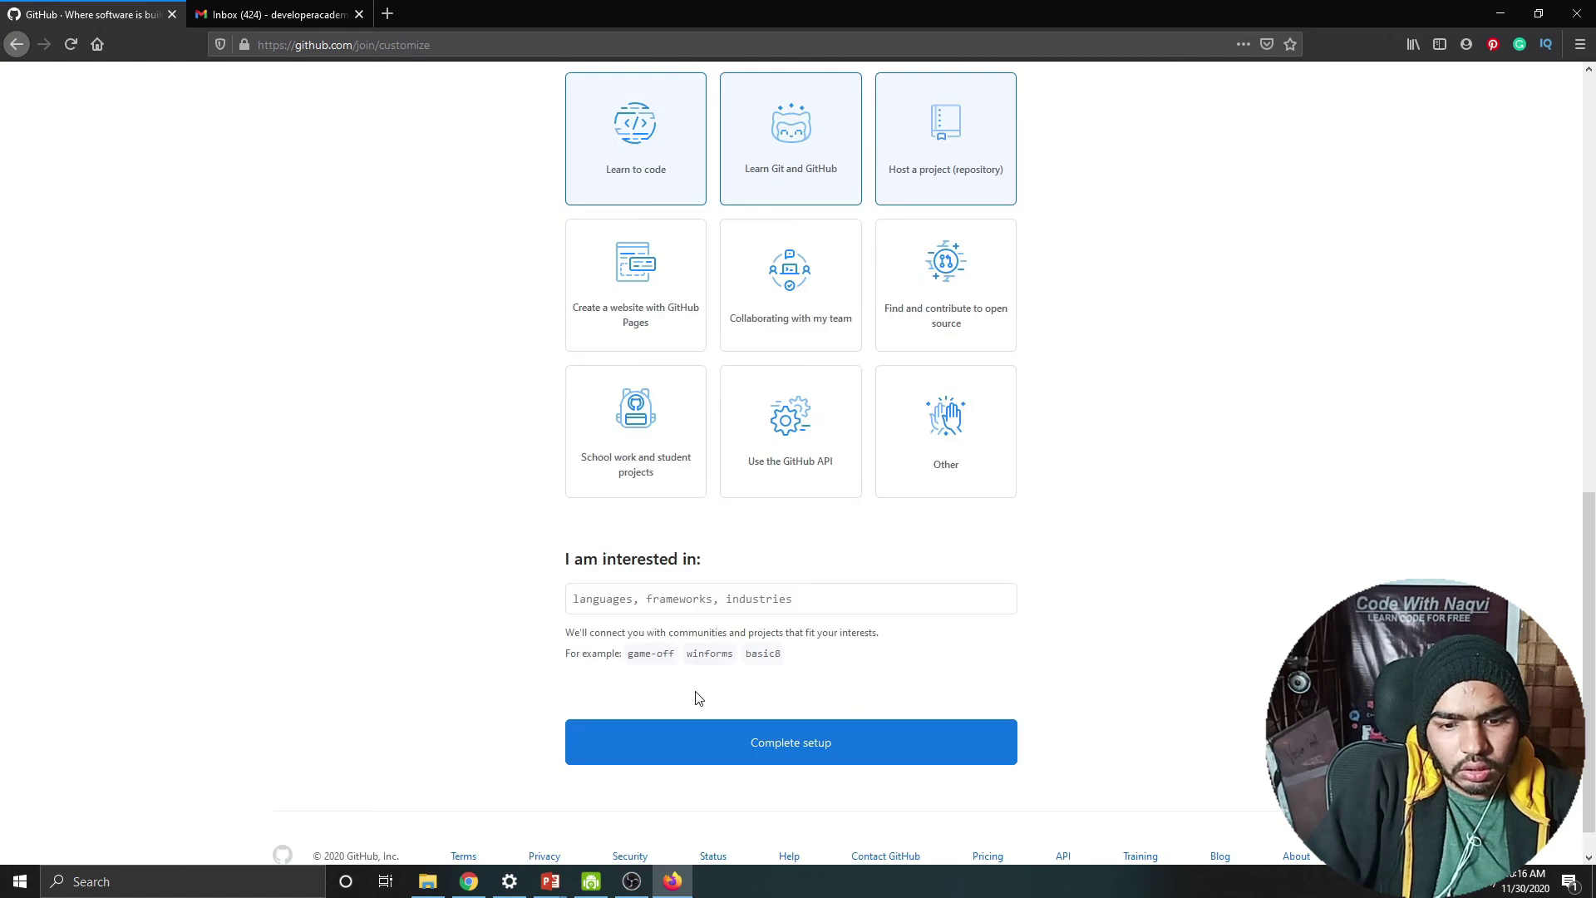
pyautogui.click(704, 739)
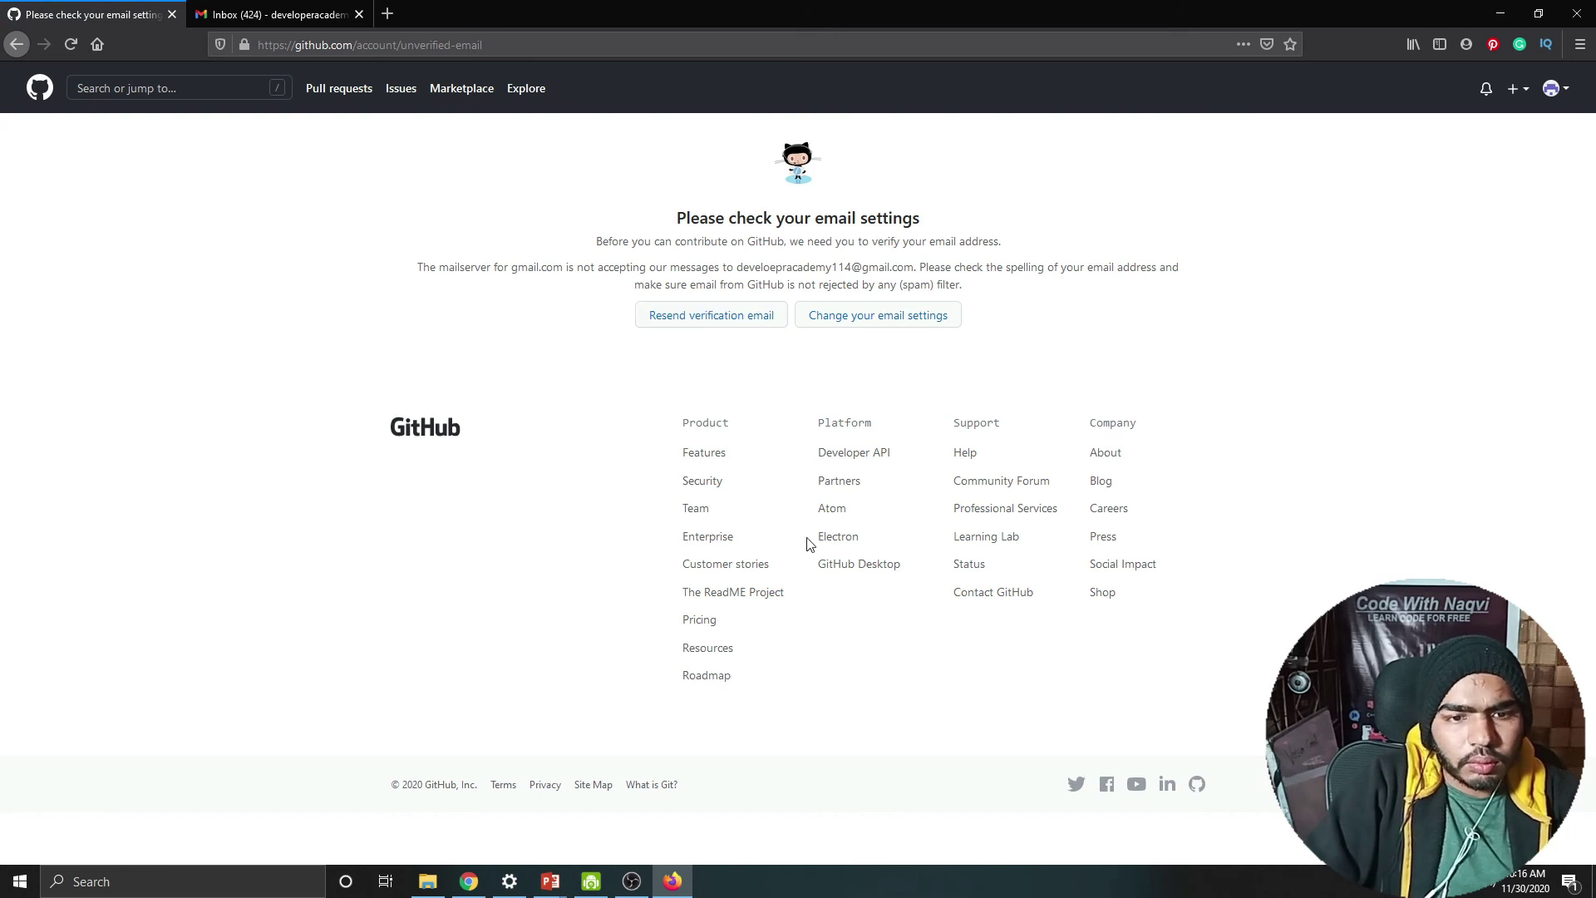
# Step: Reload the Gmail inbox, then resend the GitHub verification email
pyautogui.click(274, 14)
pyautogui.click(70, 44)
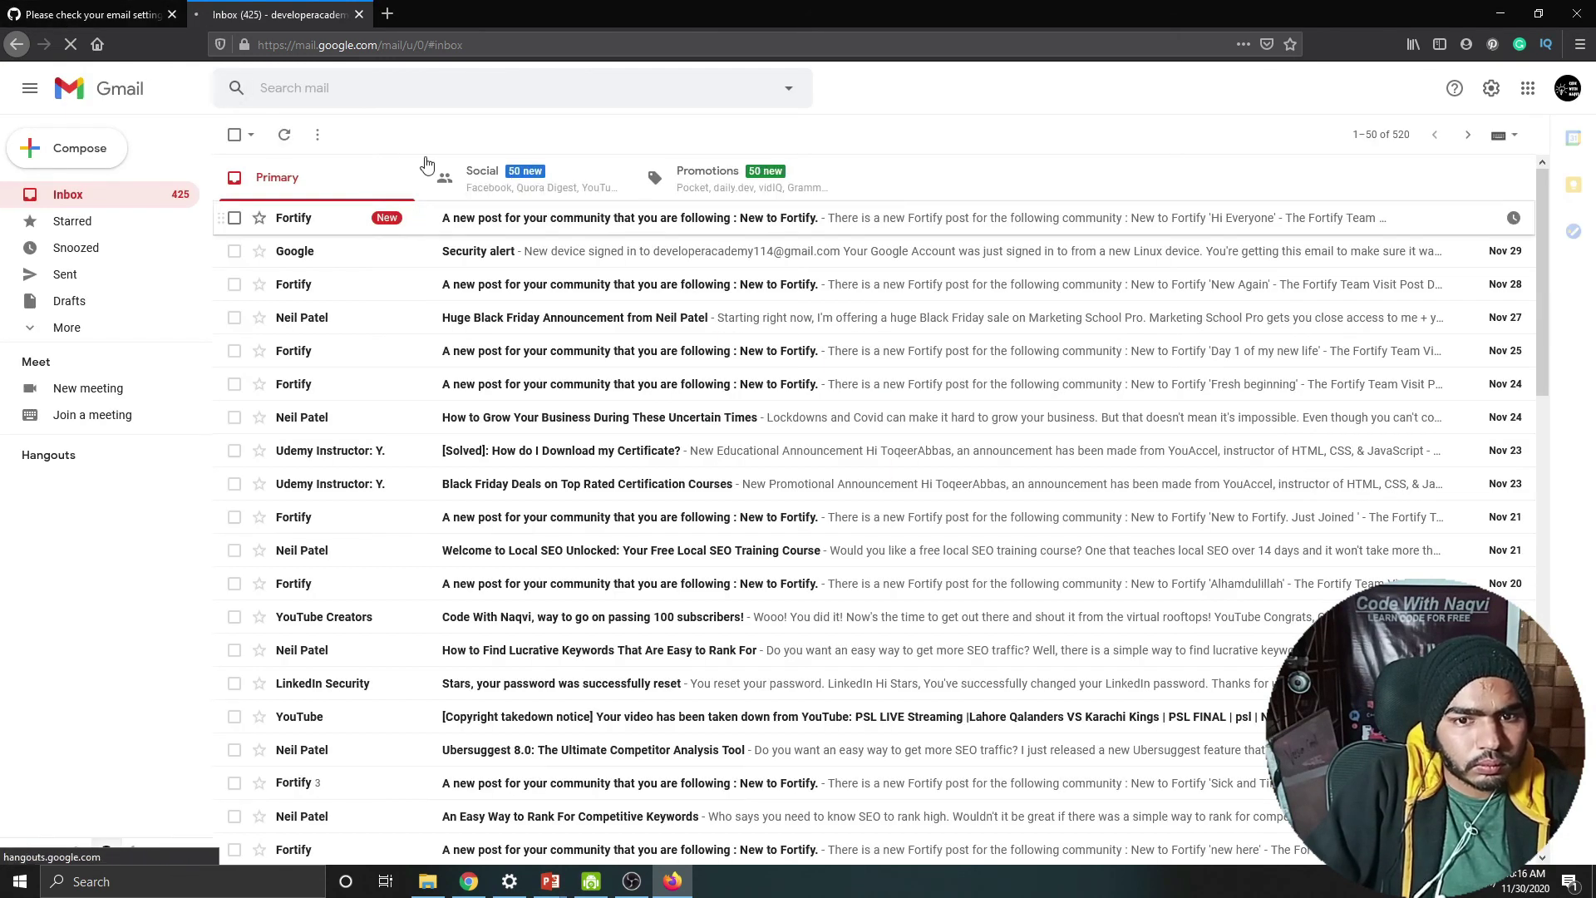
pyautogui.click(116, 16)
pyautogui.click(702, 314)
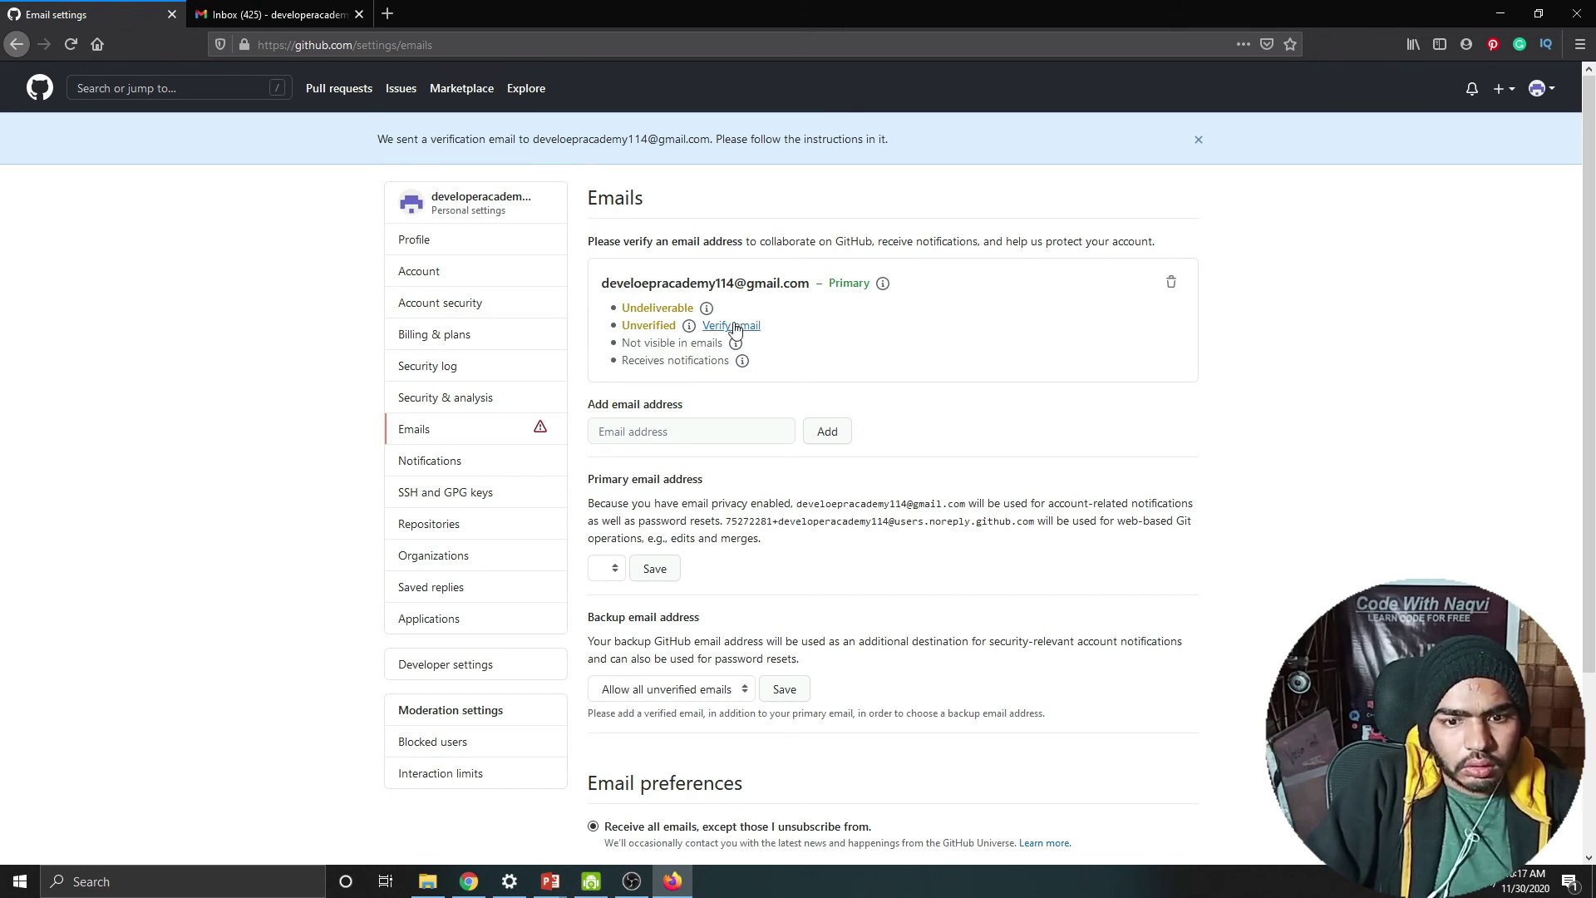
# Step: Request verification of the primary email on the Emails settings page, then close that tab
pyautogui.click(733, 325)
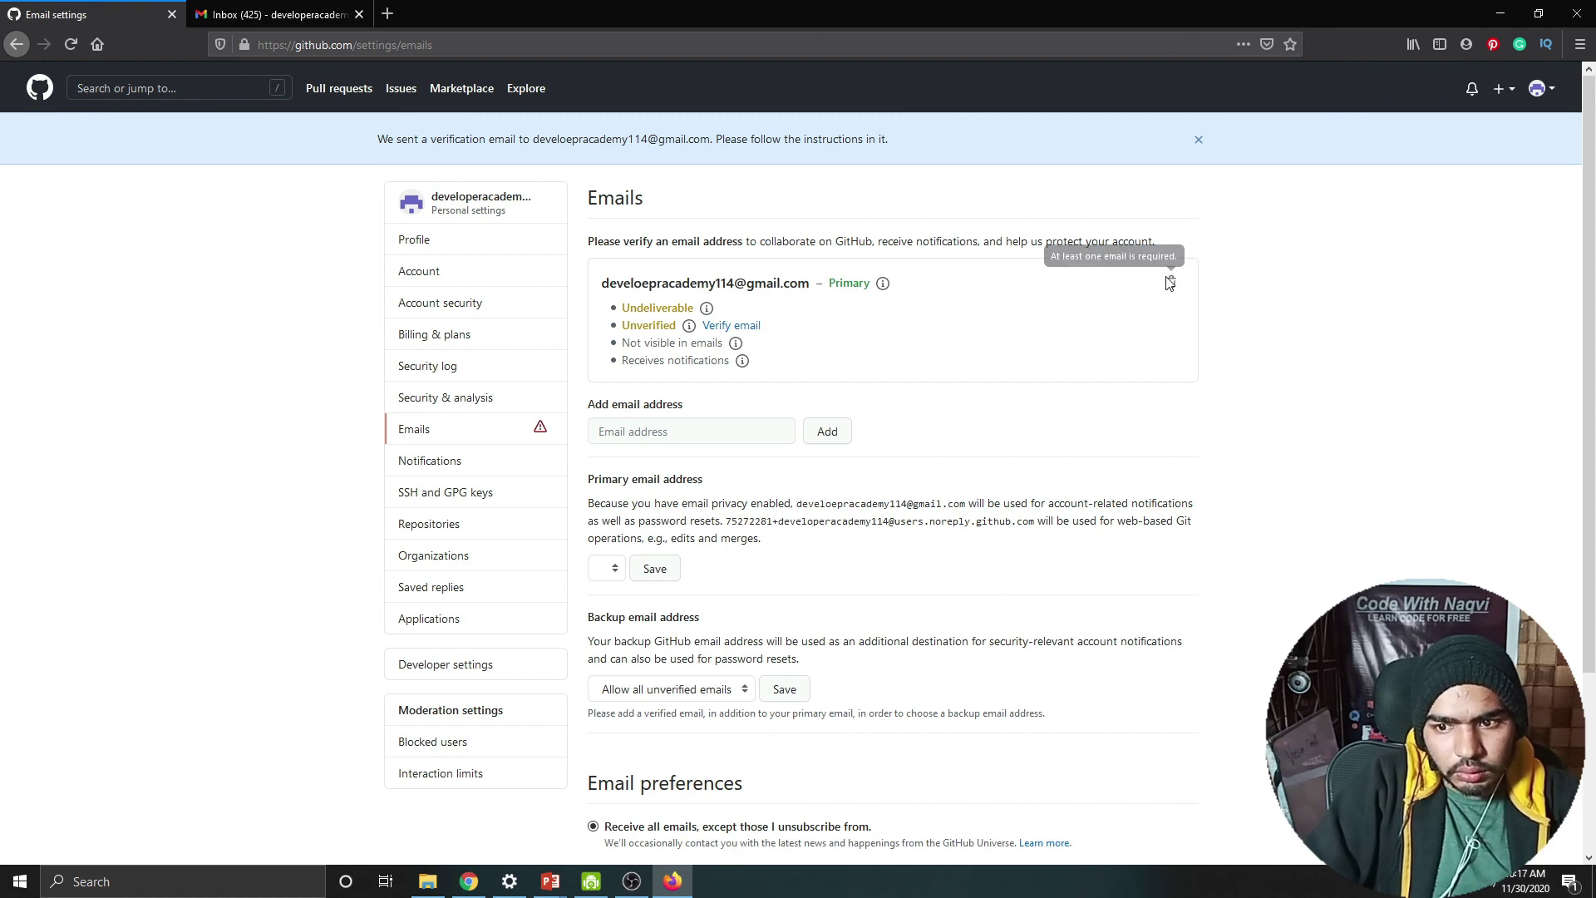
pyautogui.click(729, 327)
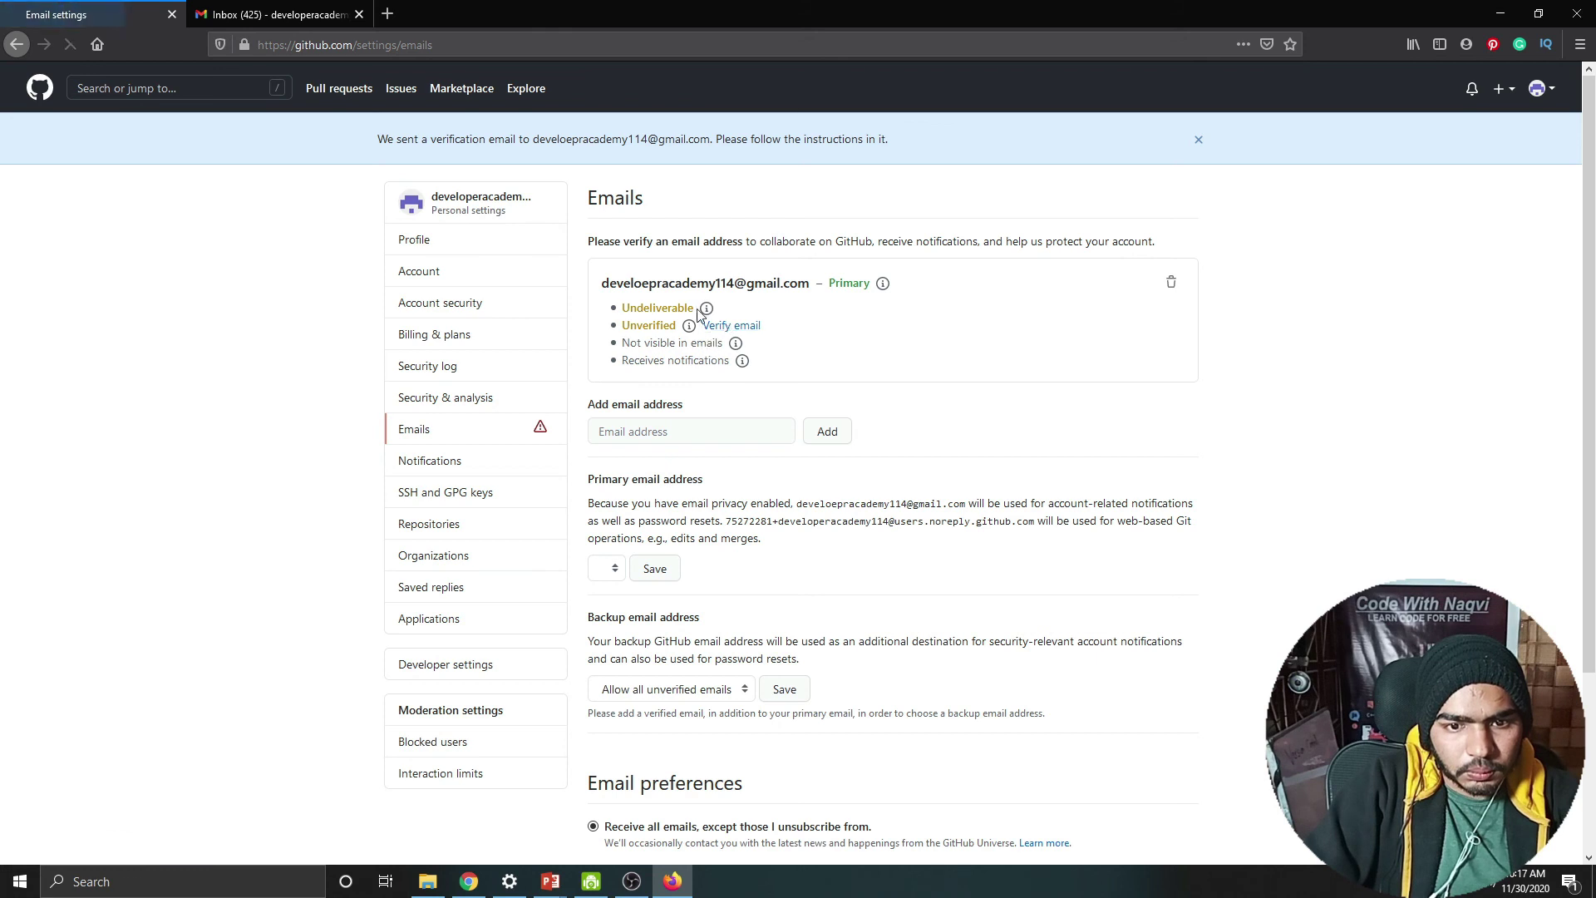
pyautogui.tripleClick(645, 285)
pyautogui.click(1538, 88)
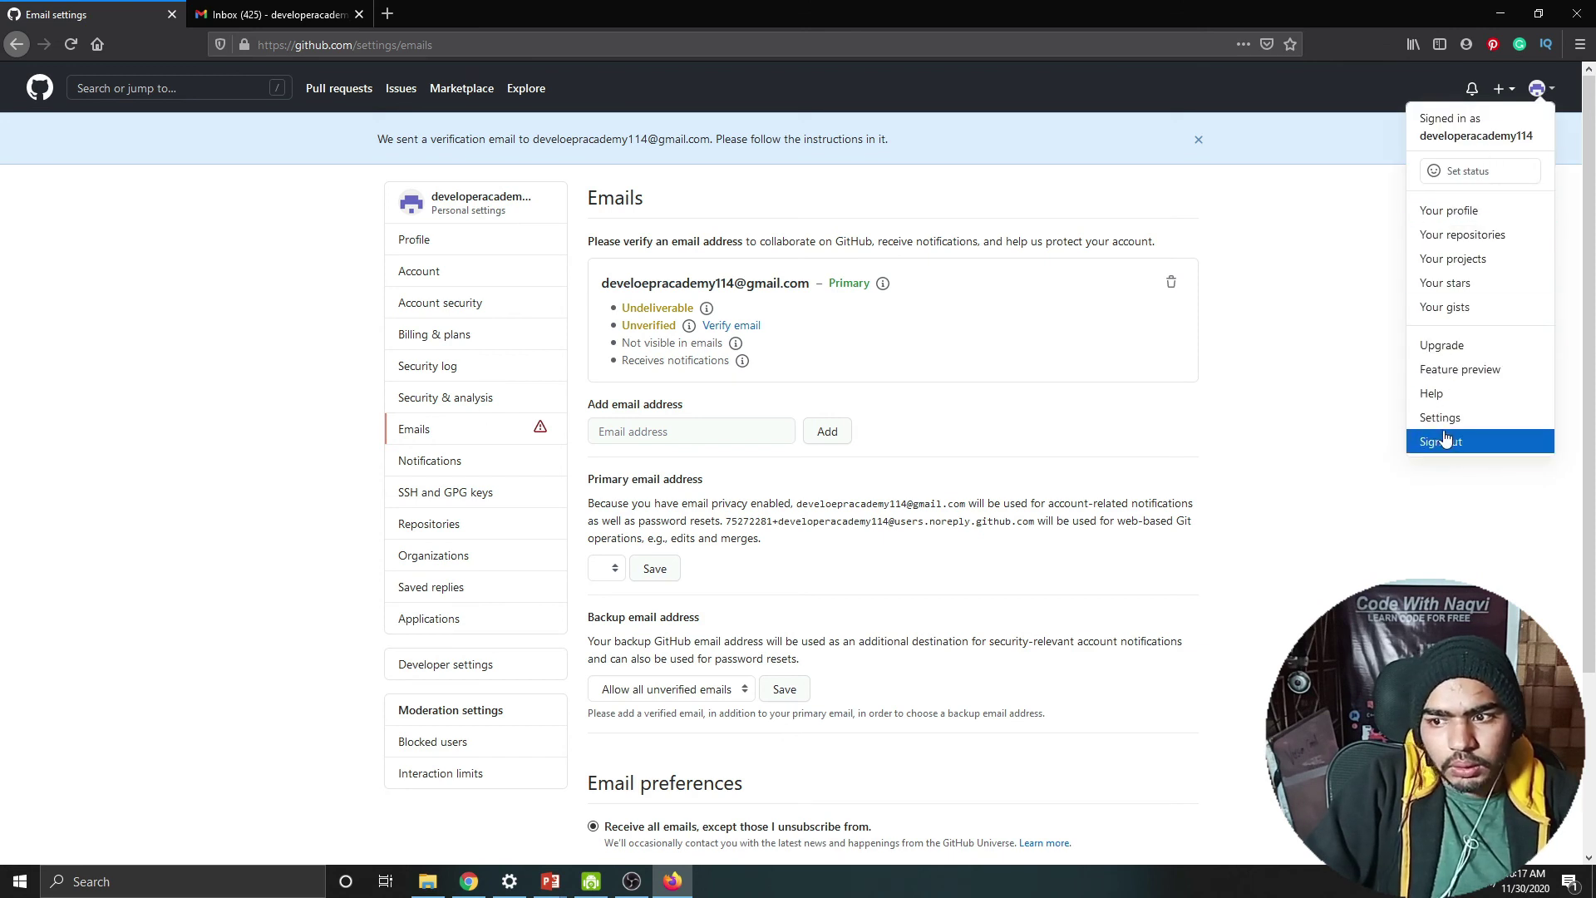
pyautogui.click(662, 342)
pyautogui.click(716, 327)
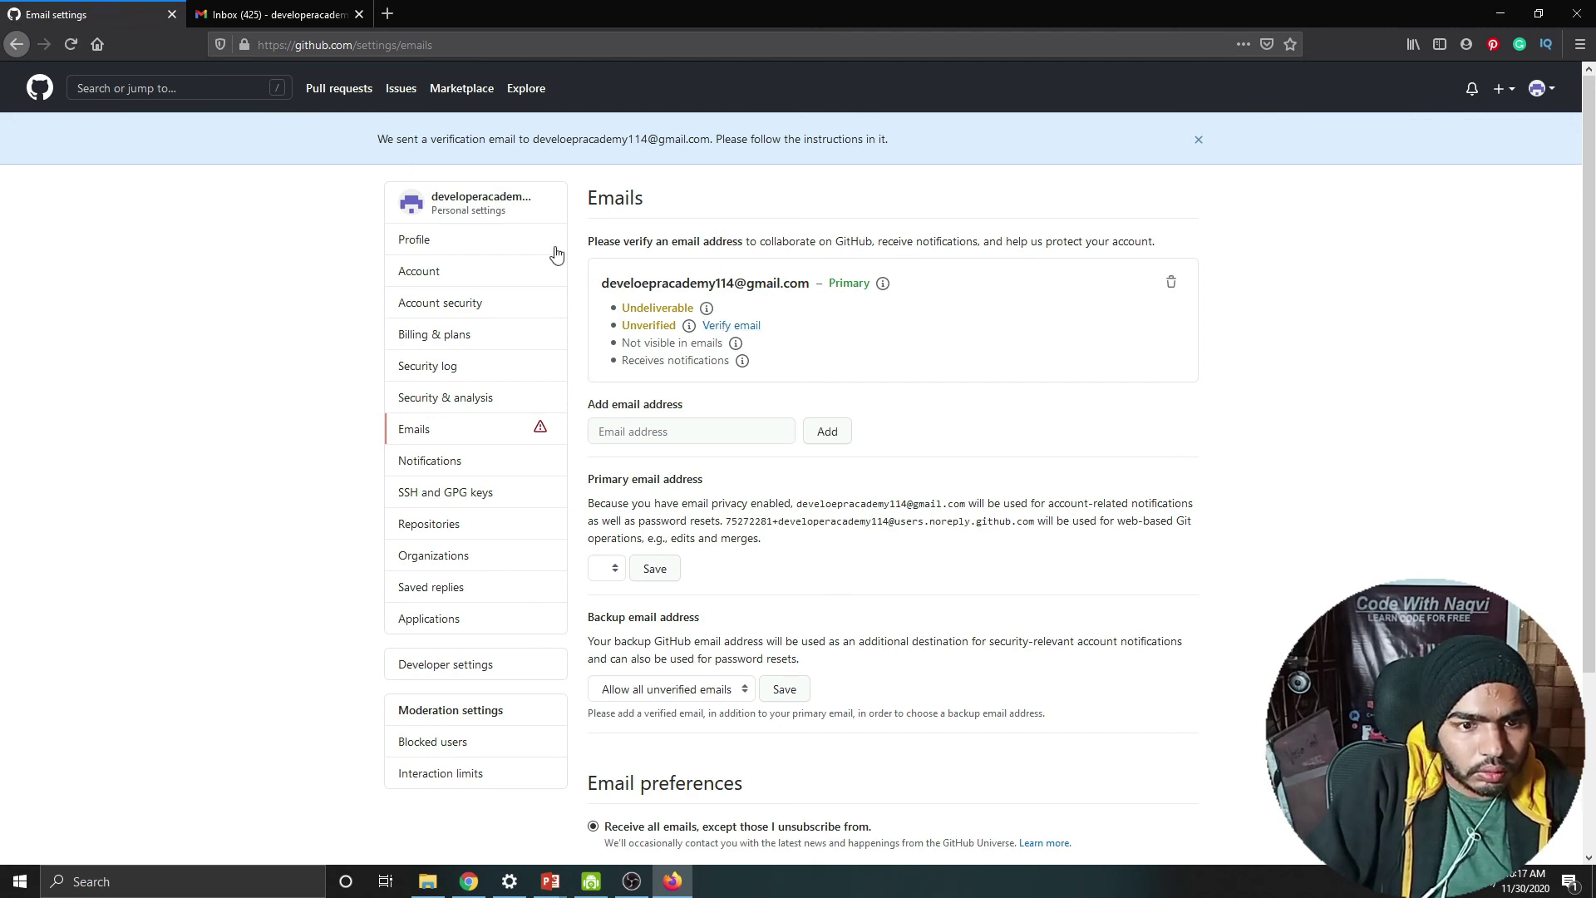
pyautogui.scroll(-2, 737, 426)
pyautogui.scroll(2, 737, 441)
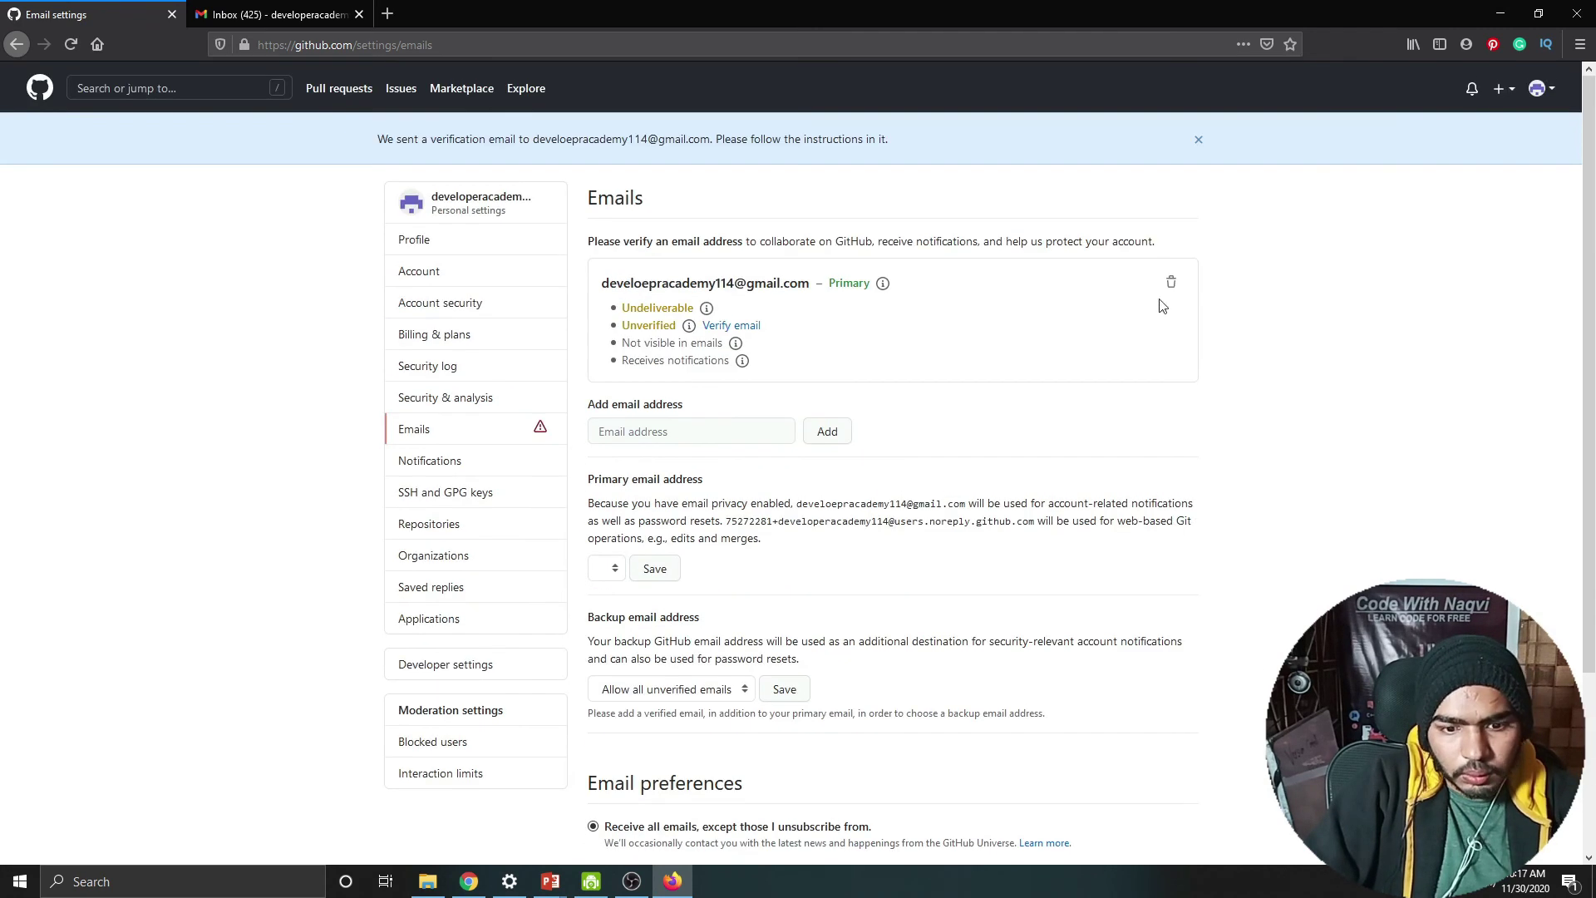
pyautogui.click(171, 14)
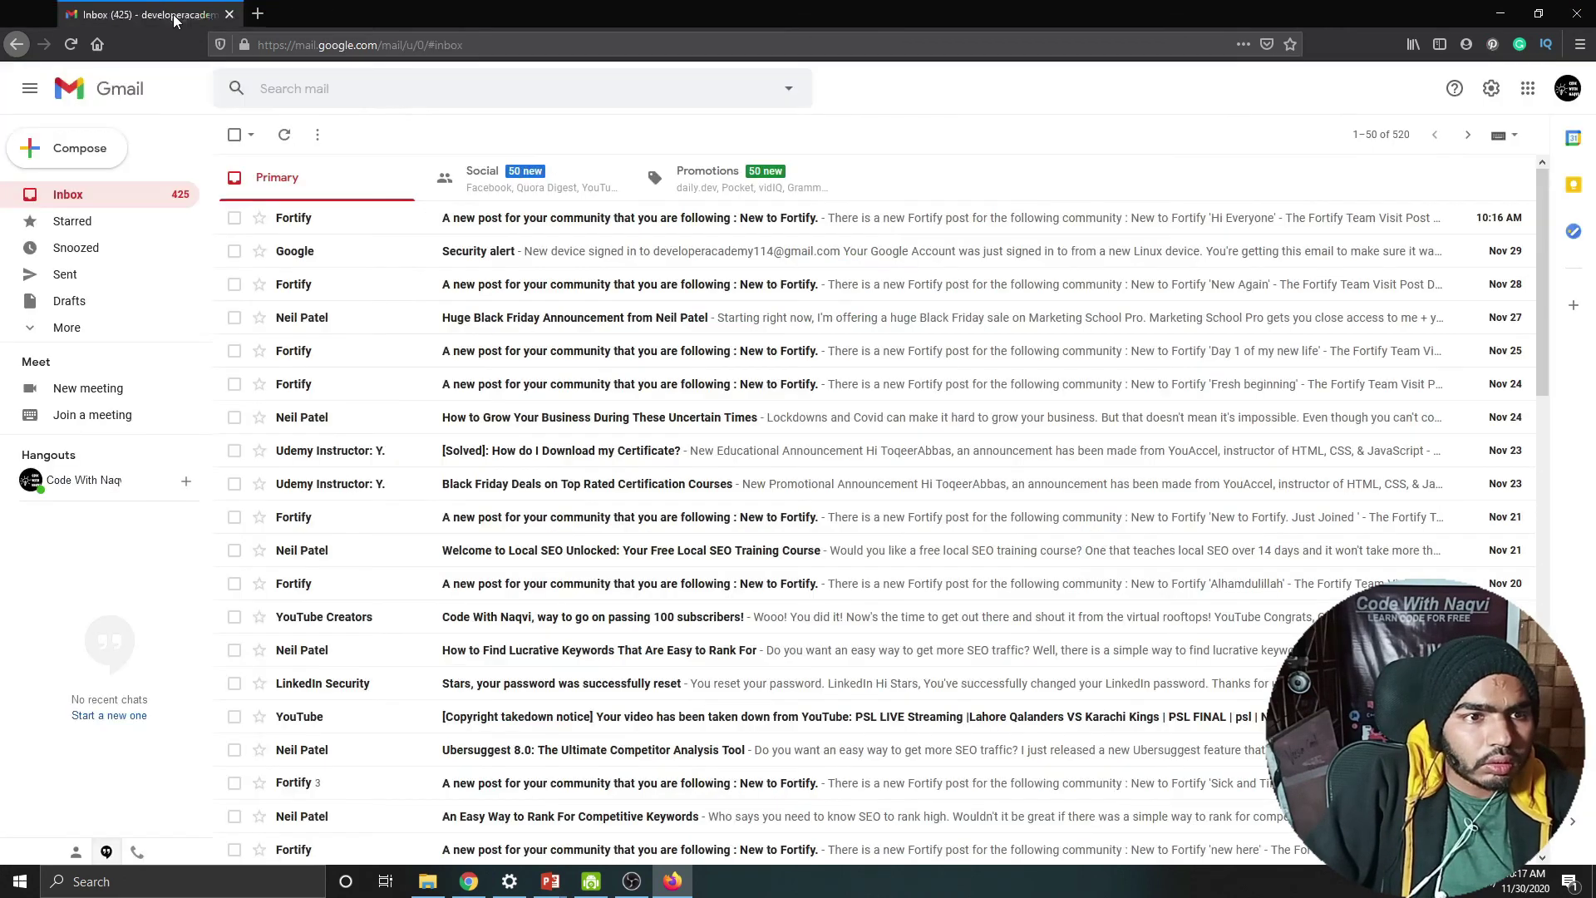
# Step: Search for github in a new tab and open the GitHub site
pyautogui.click(199, 13)
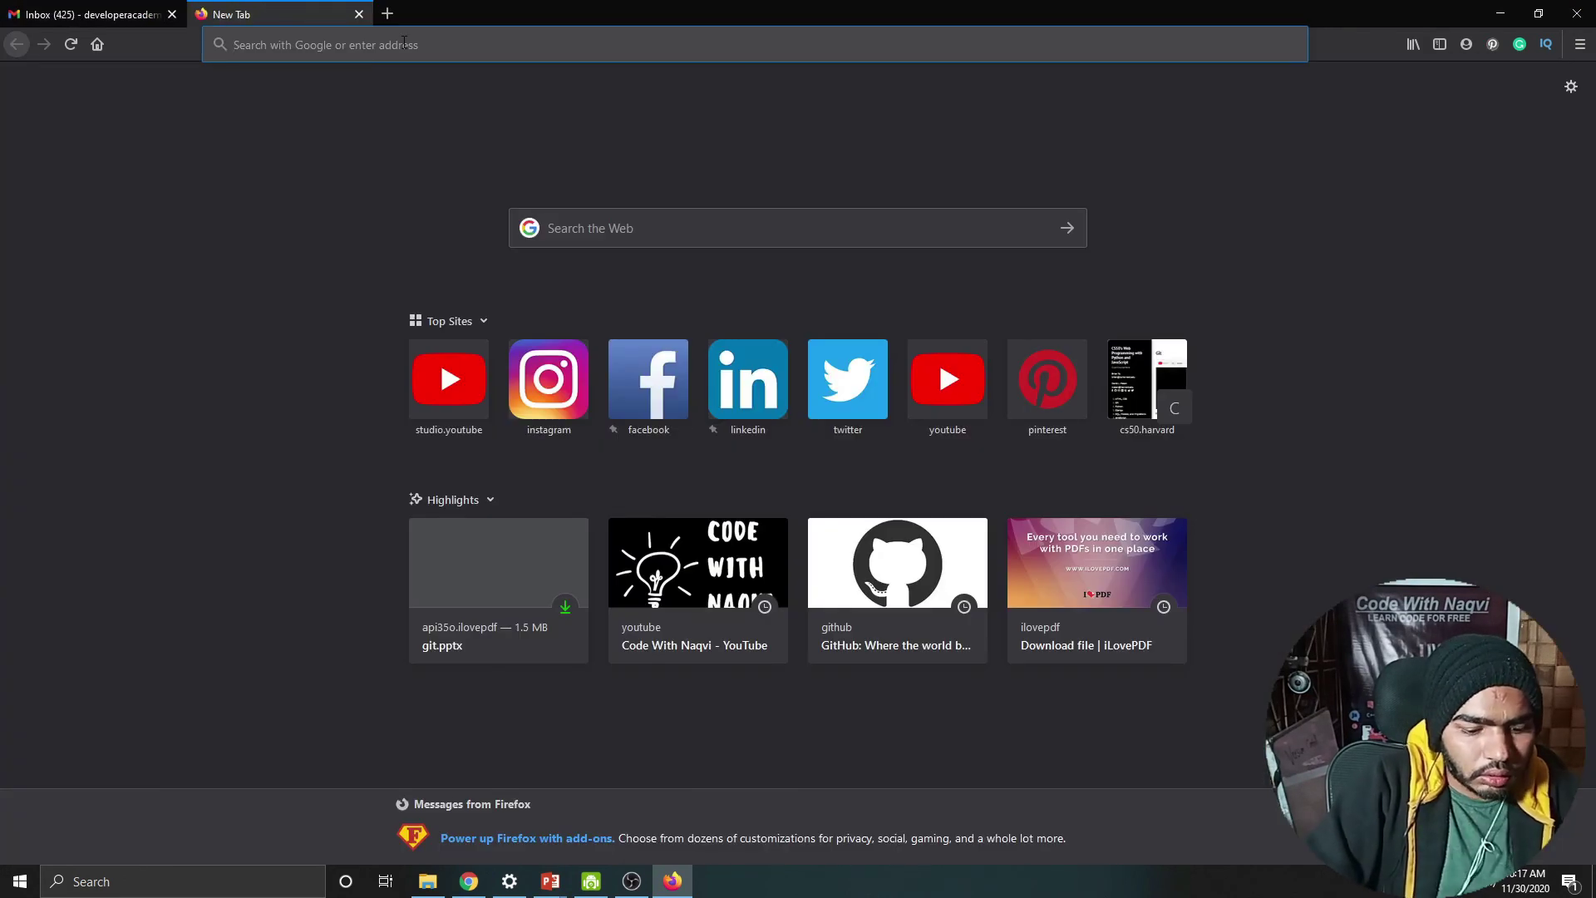
pyautogui.write('github')
pyautogui.press('Return')
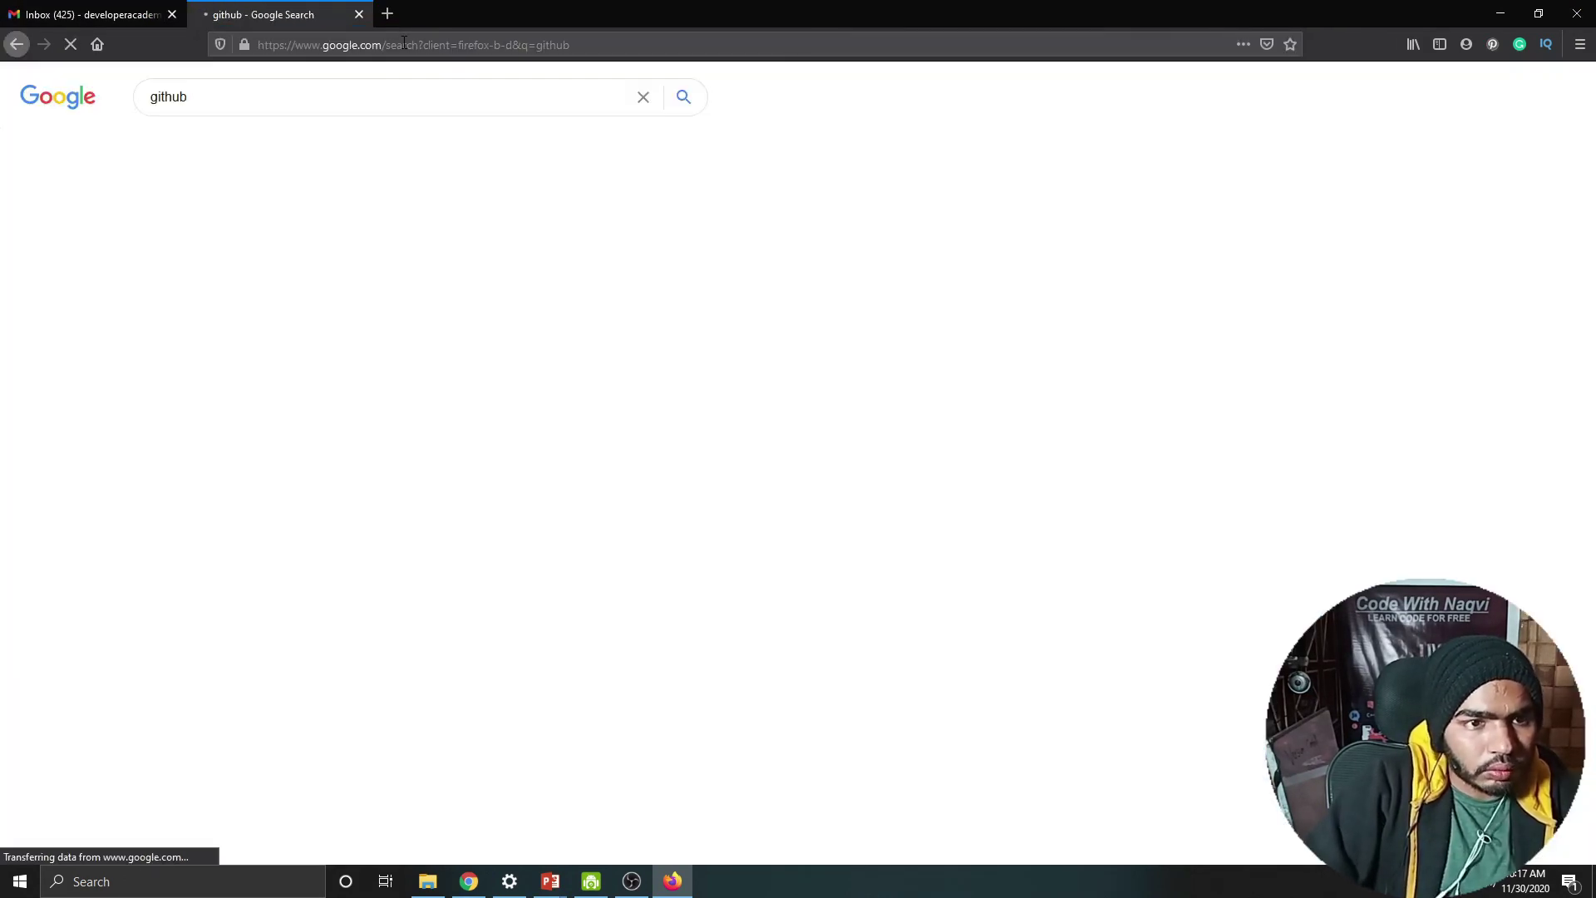
pyautogui.click(226, 205)
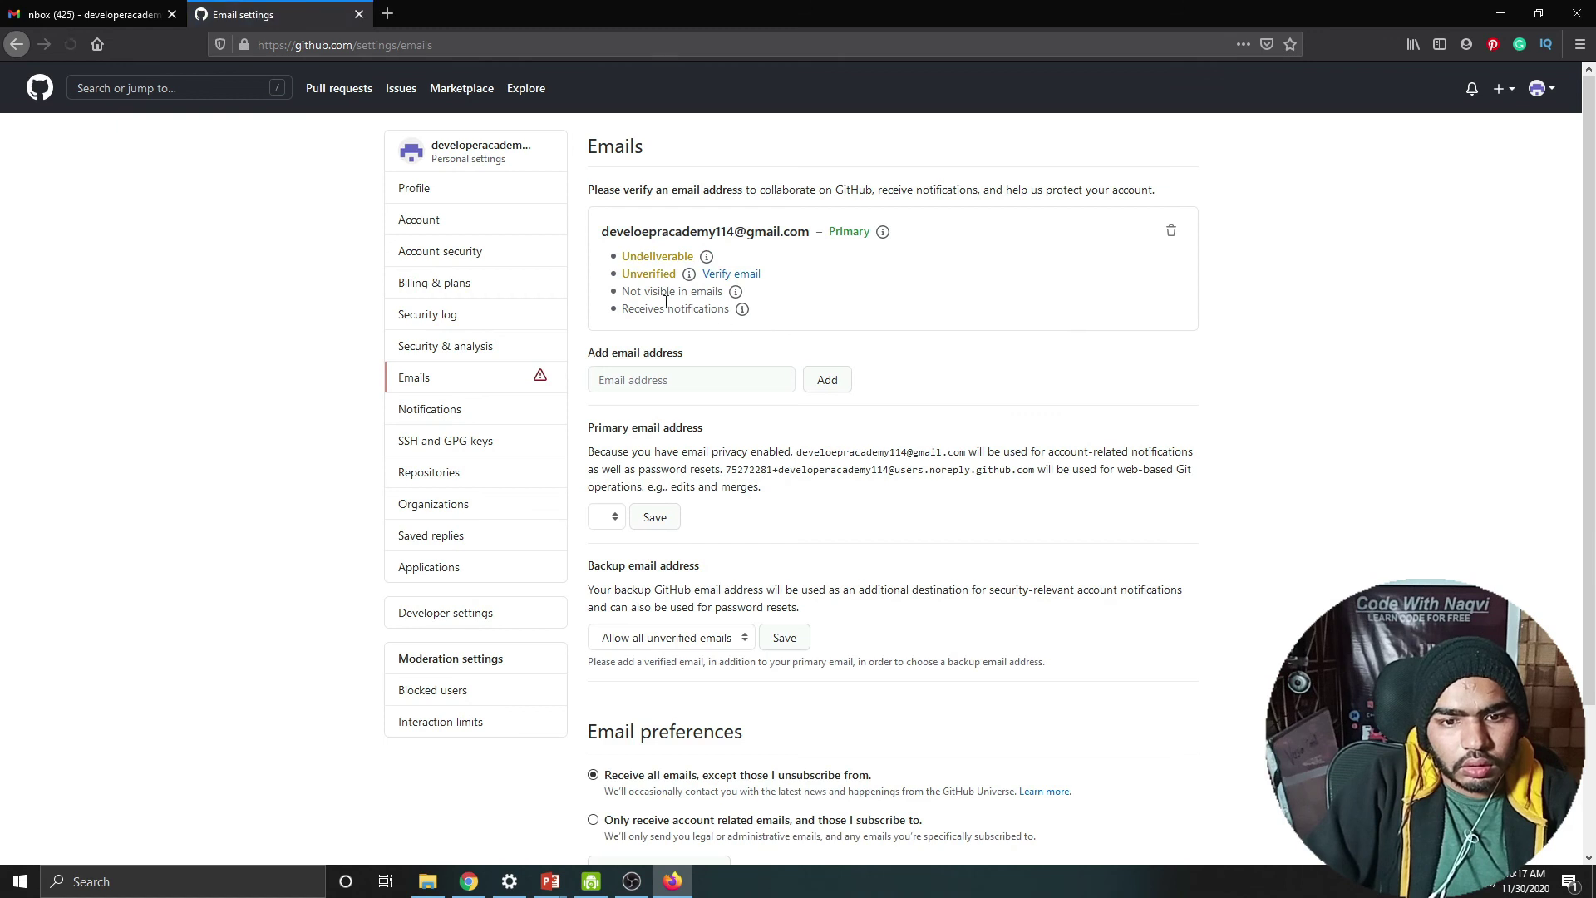
# Step: Add the correctly spelled Gmail address as a new account email
pyautogui.click(644, 380)
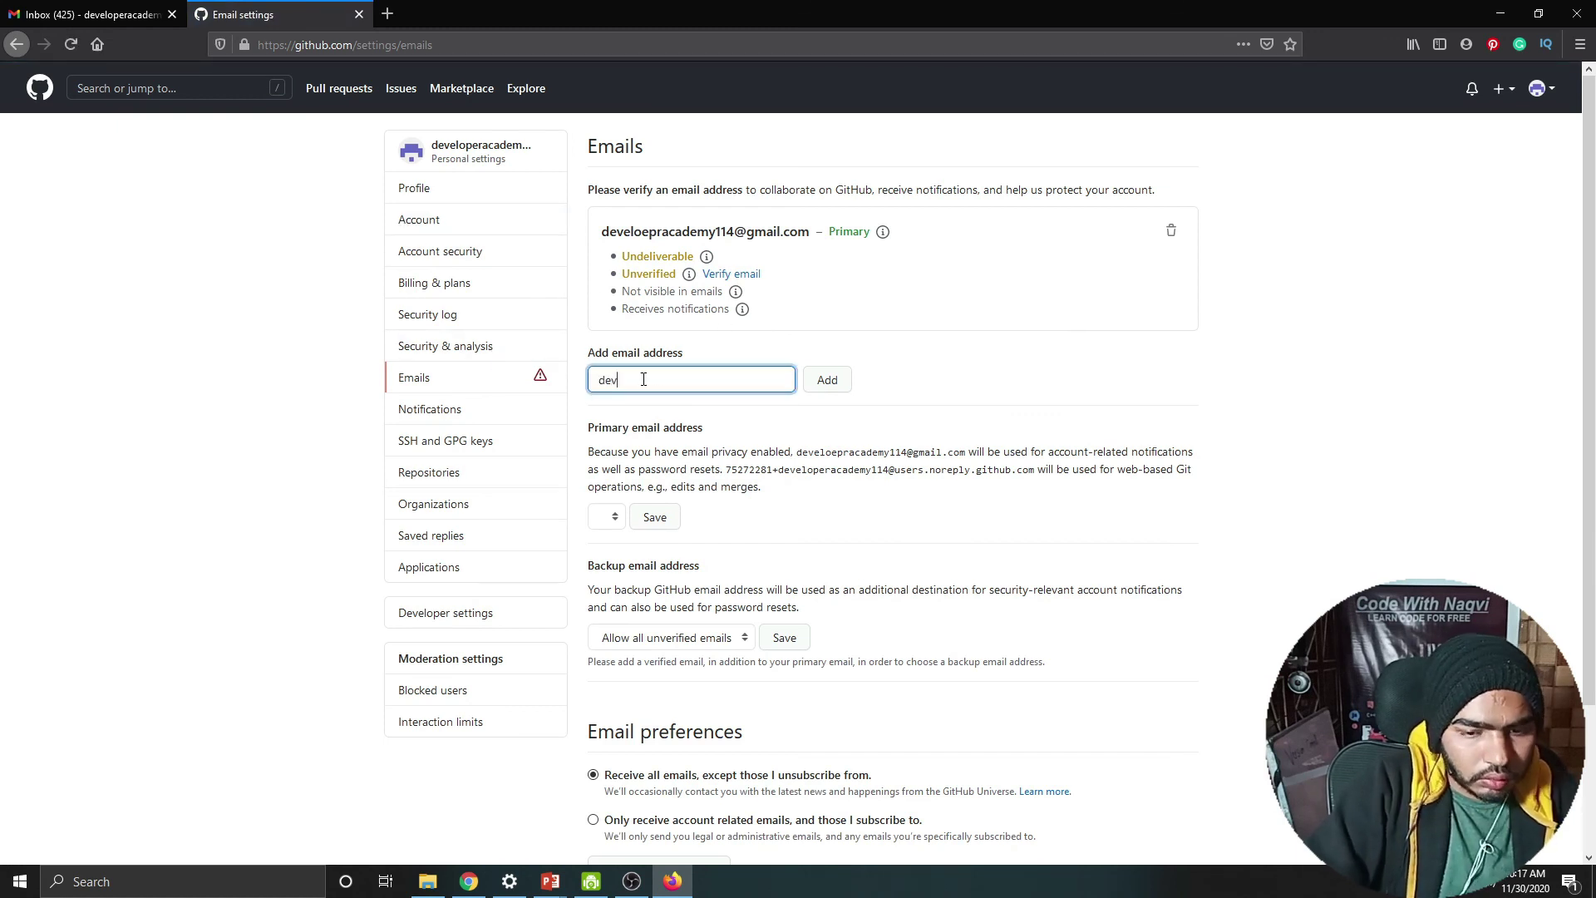
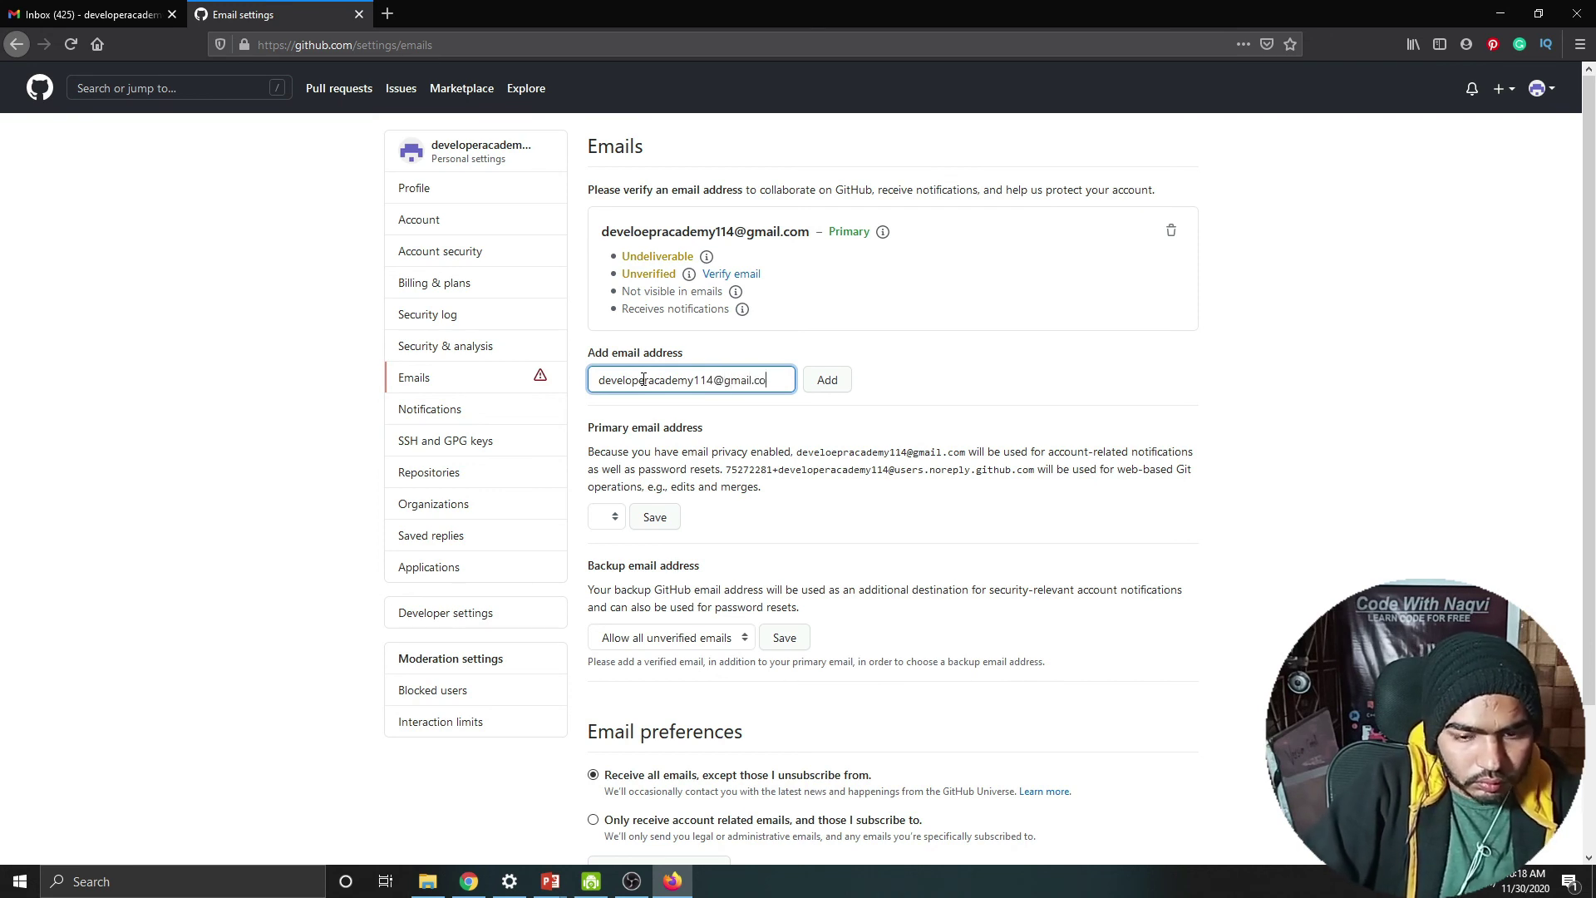
pyautogui.click(829, 384)
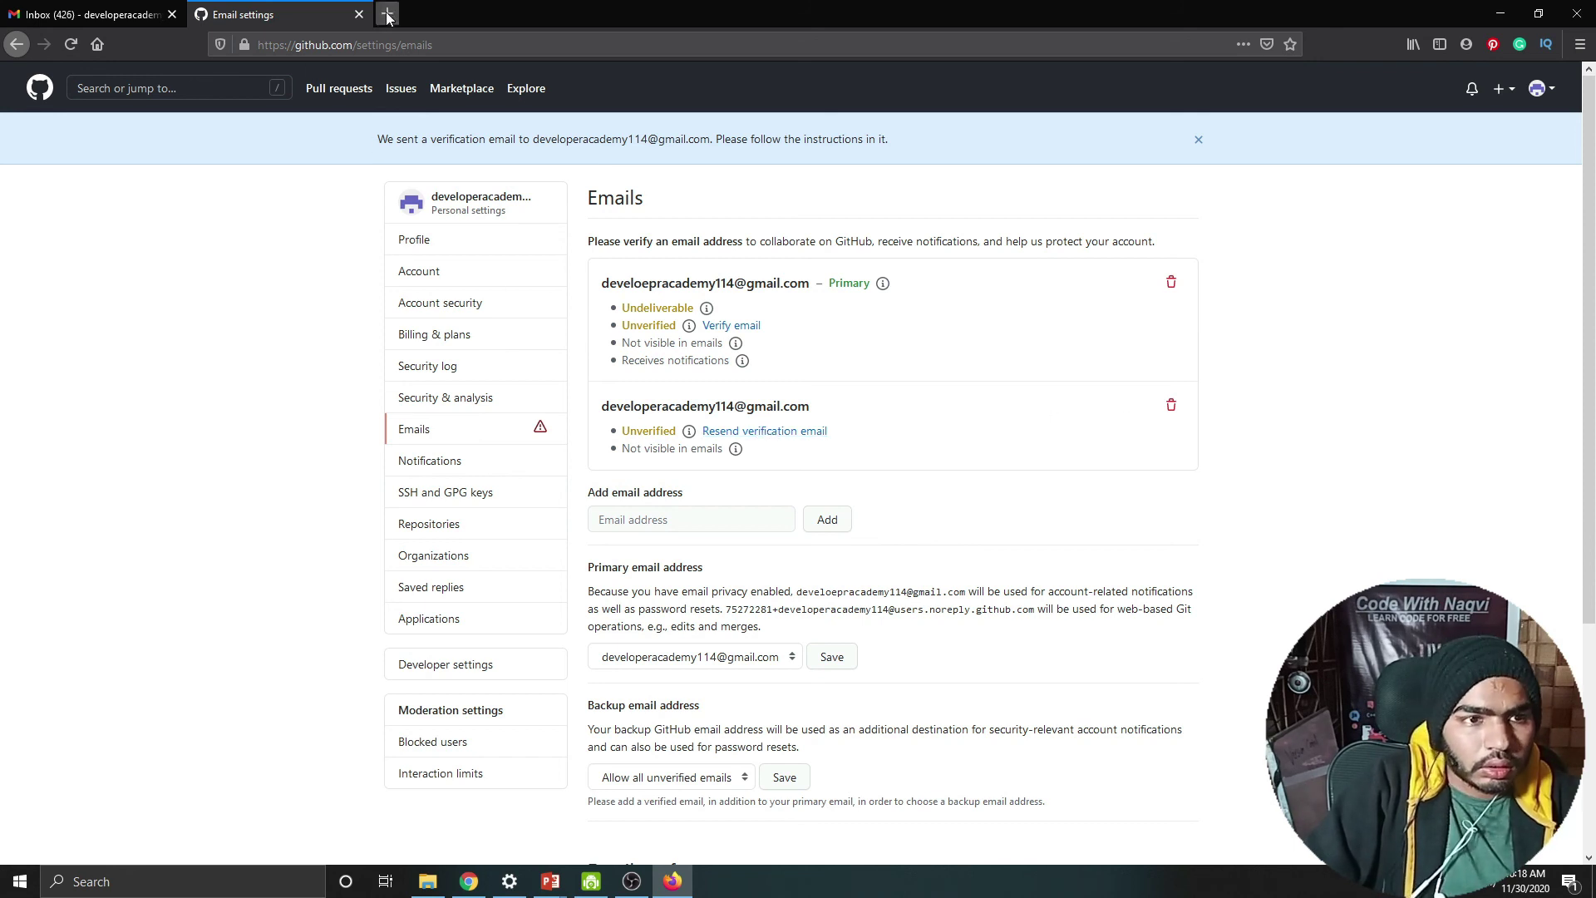
pyautogui.click(162, 15)
# Step: Verify the email address using the link in GitHub's message in Gmail
pyautogui.click(397, 218)
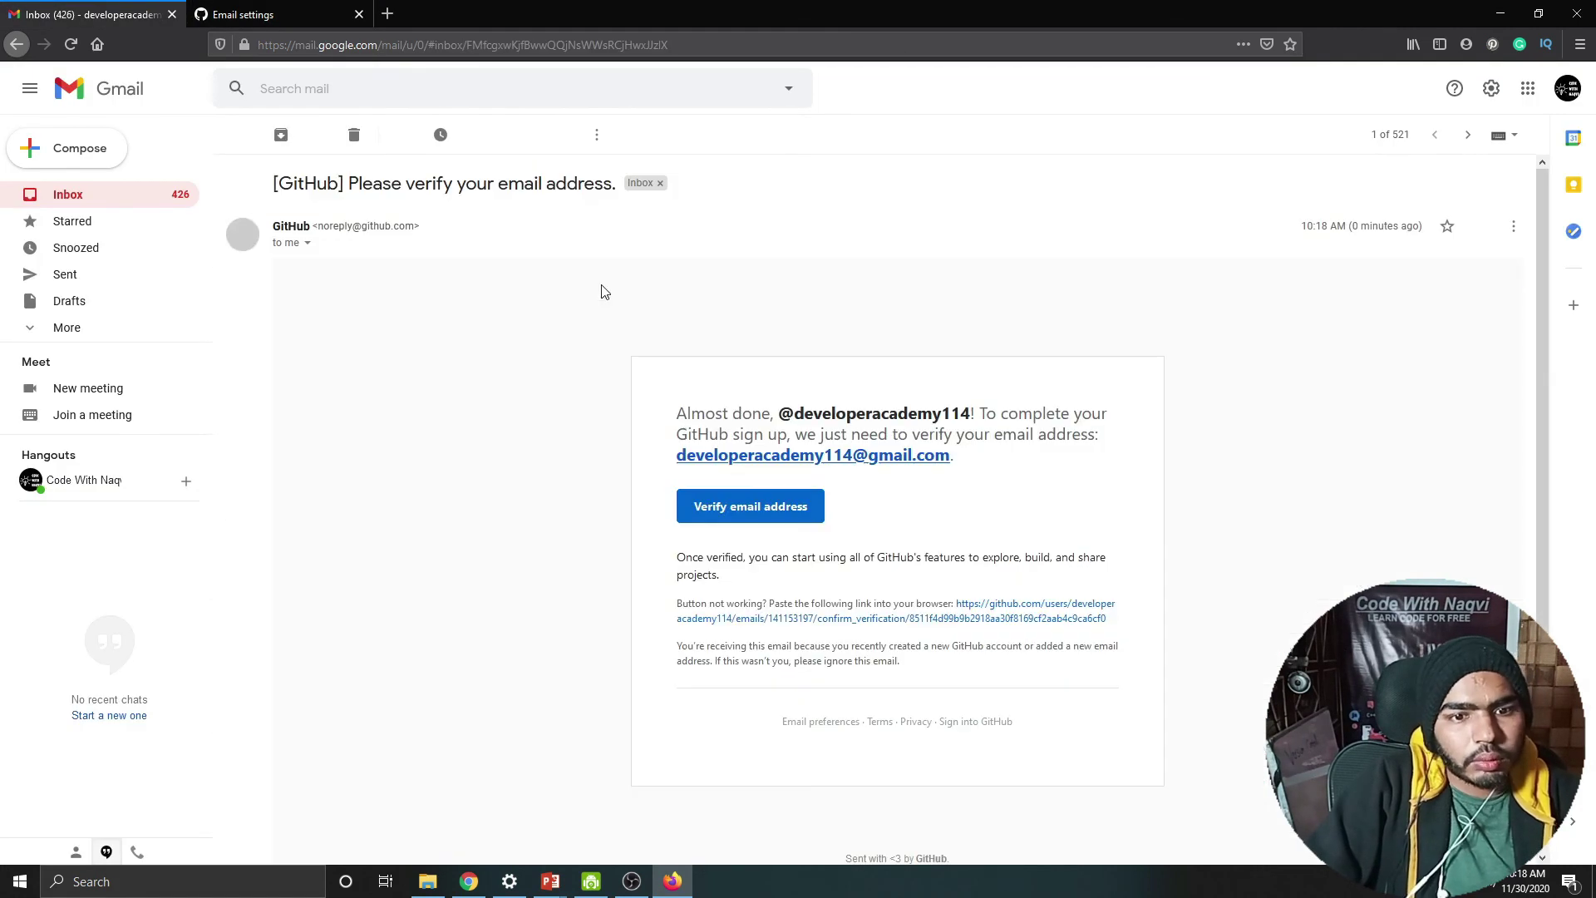
pyautogui.click(746, 503)
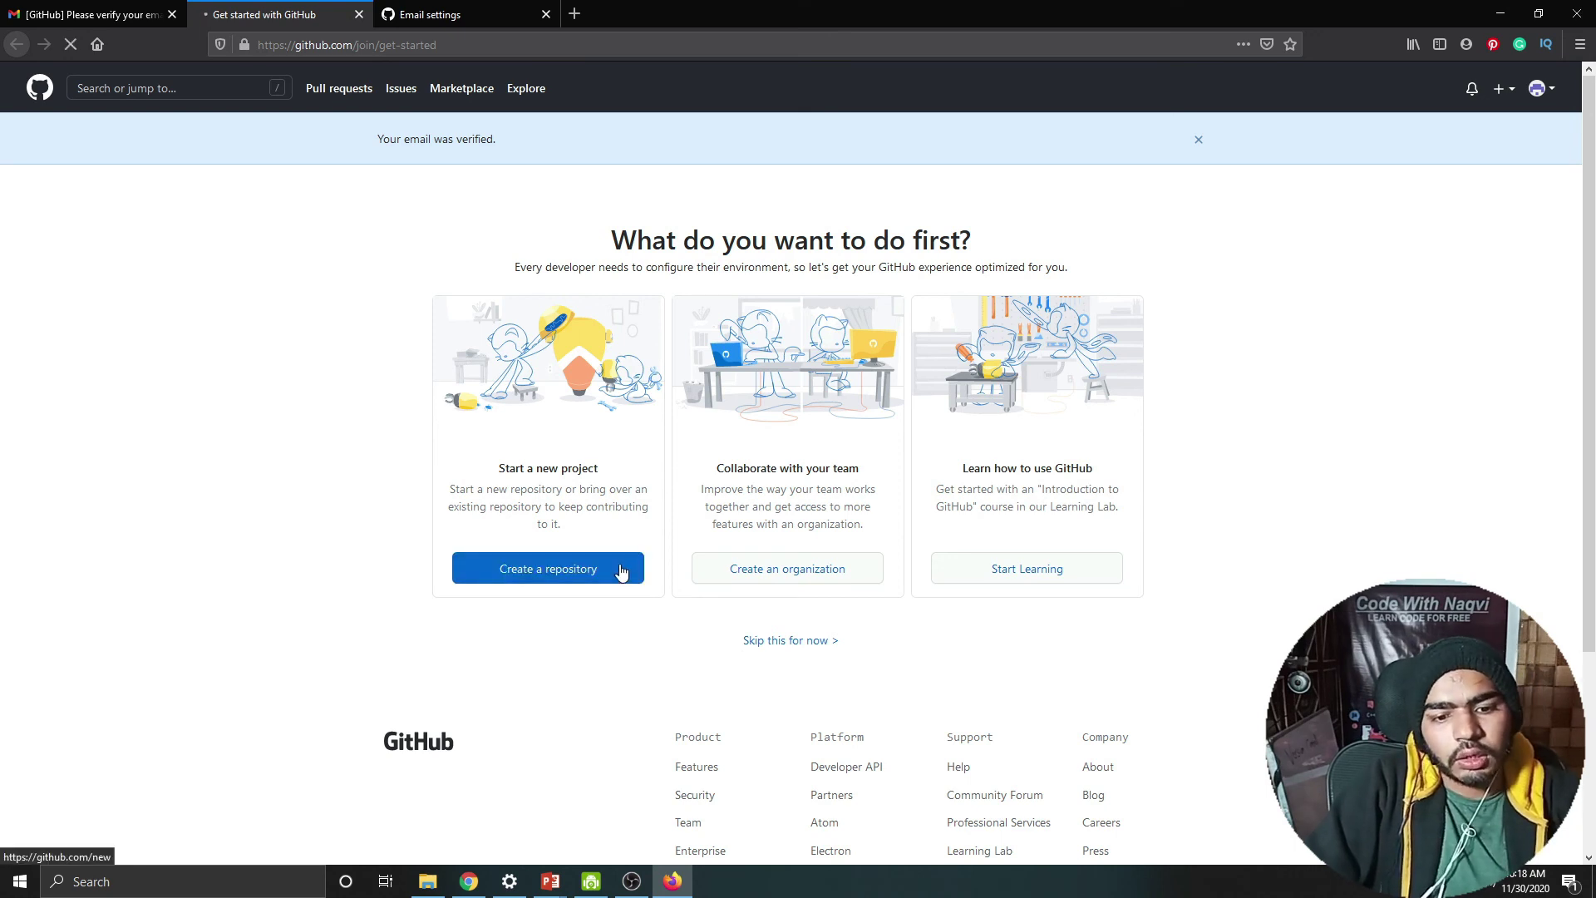
# Step: Create a public repository named Example with no README, .gitignore or license
pyautogui.click(719, 293)
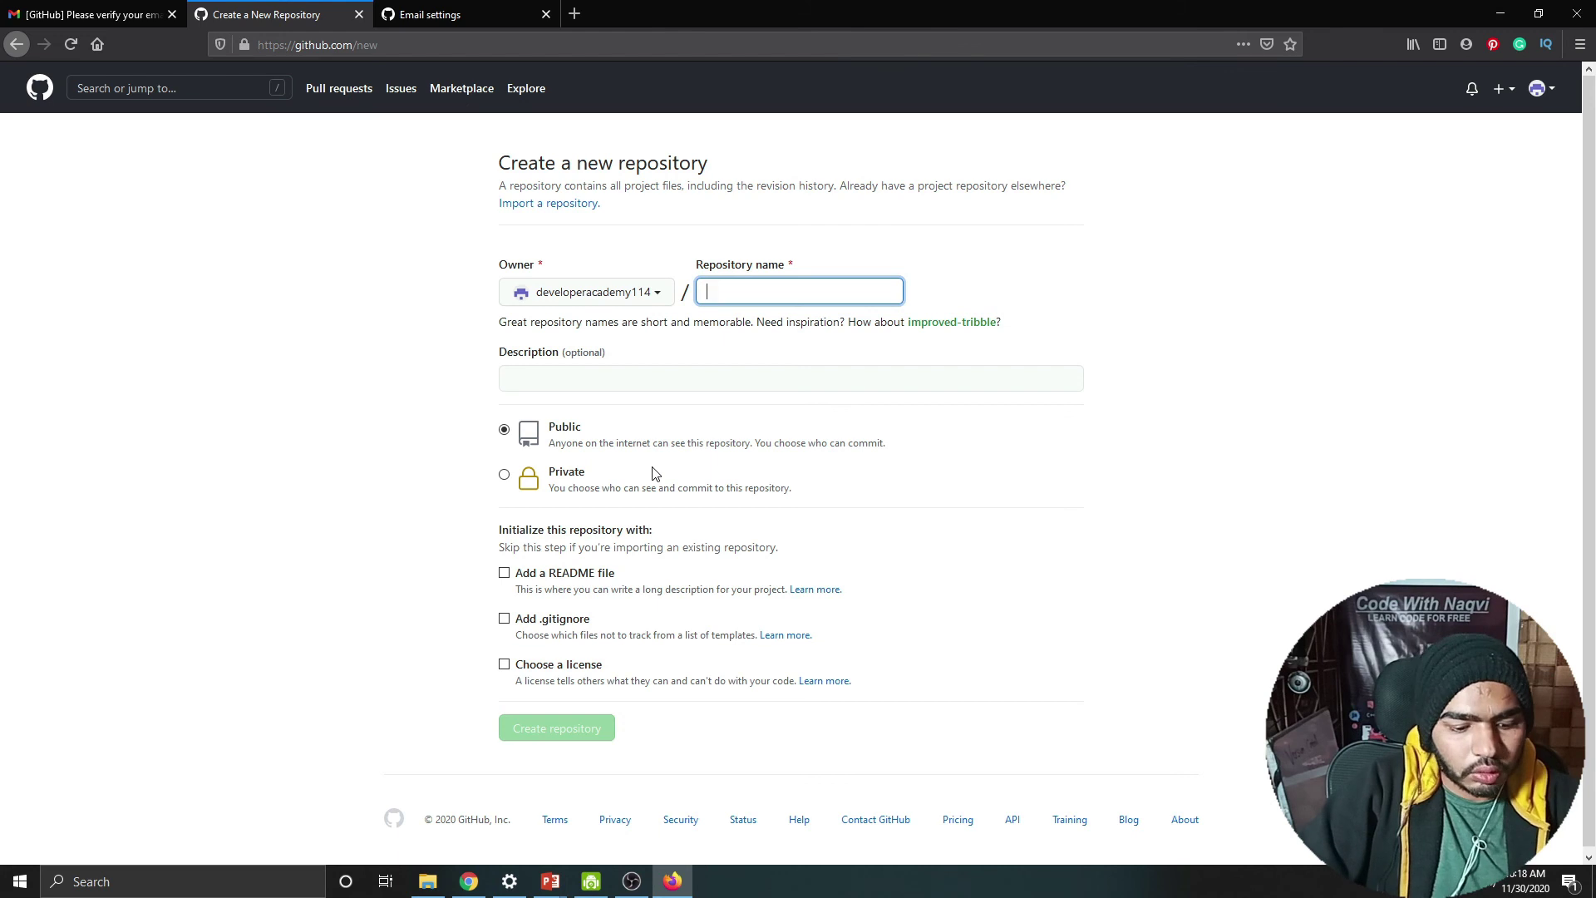
pyautogui.write('ple')
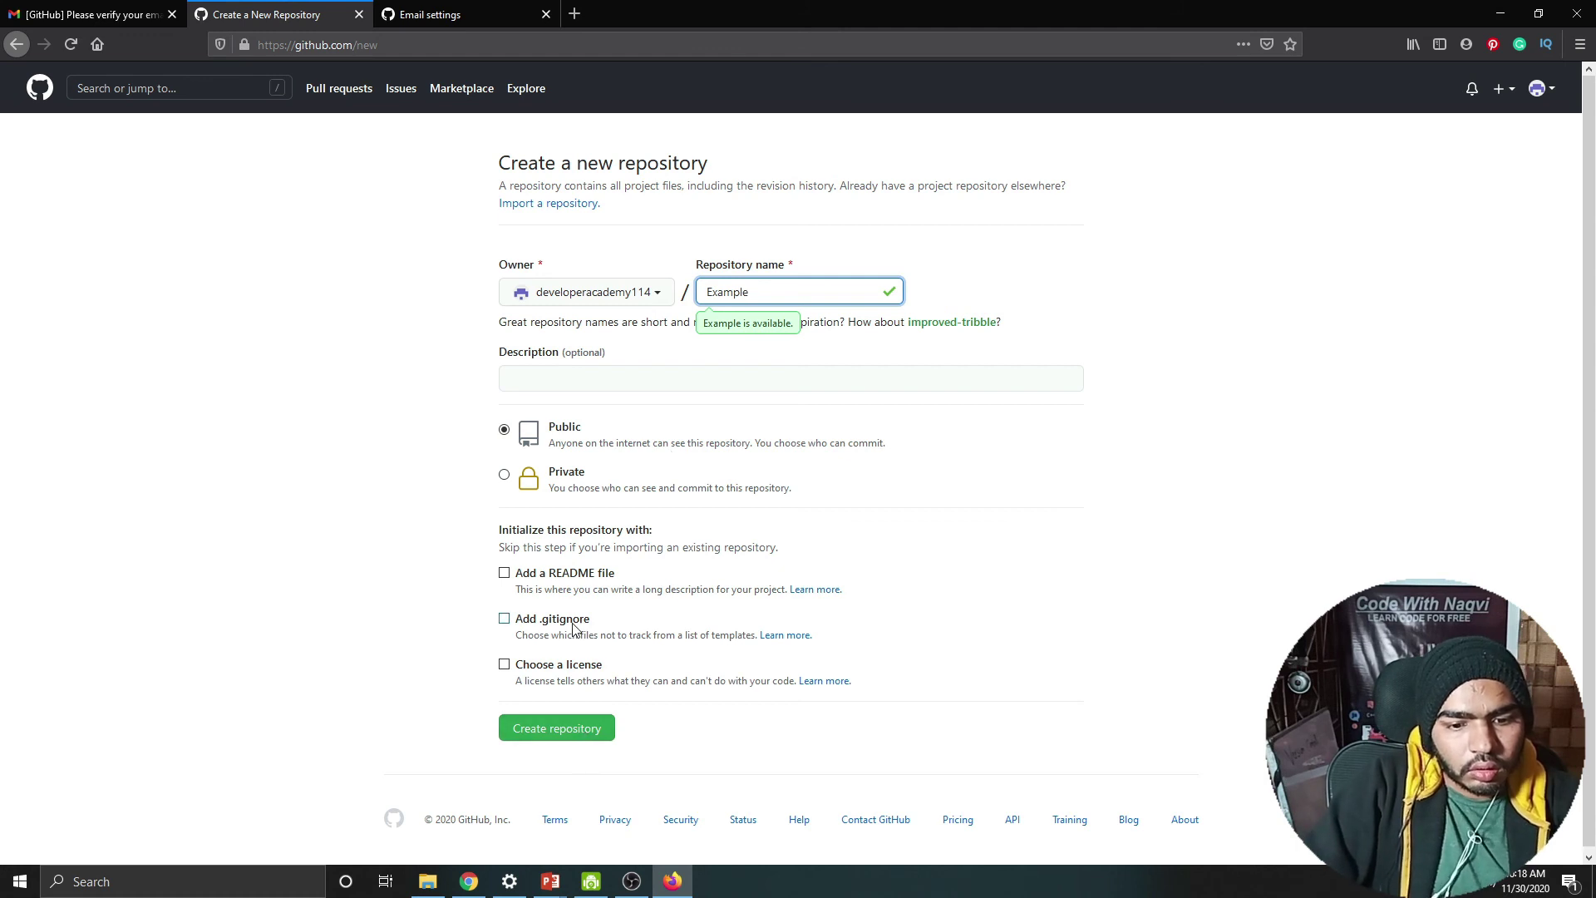
pyautogui.click(582, 728)
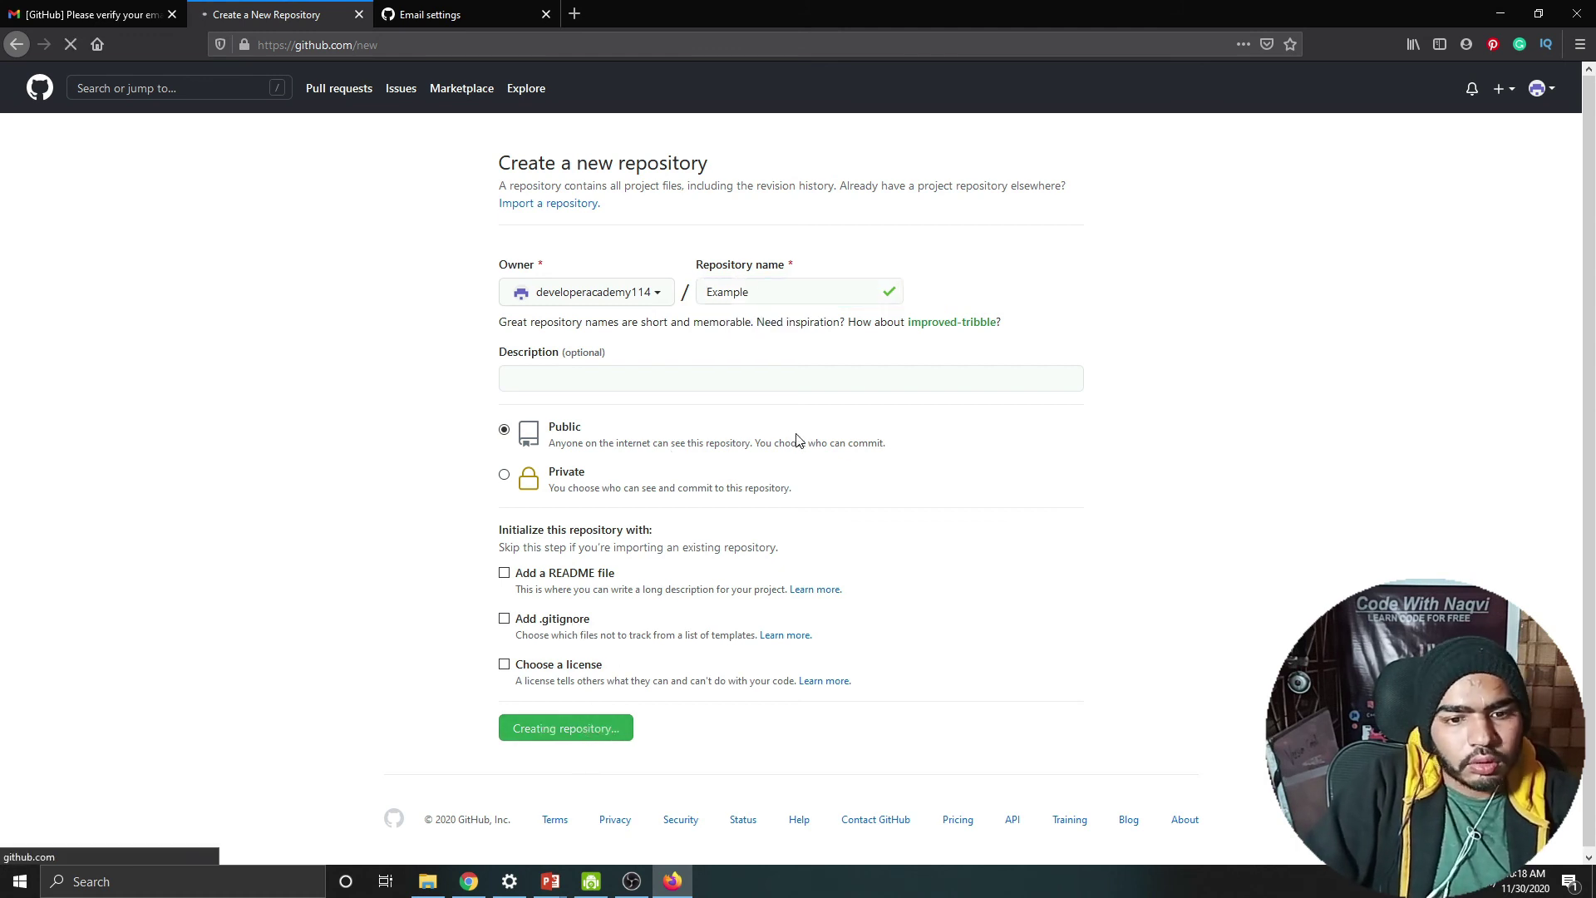
# Step: Scroll through the new Example repository's quick-setup page
pyautogui.click(710, 376)
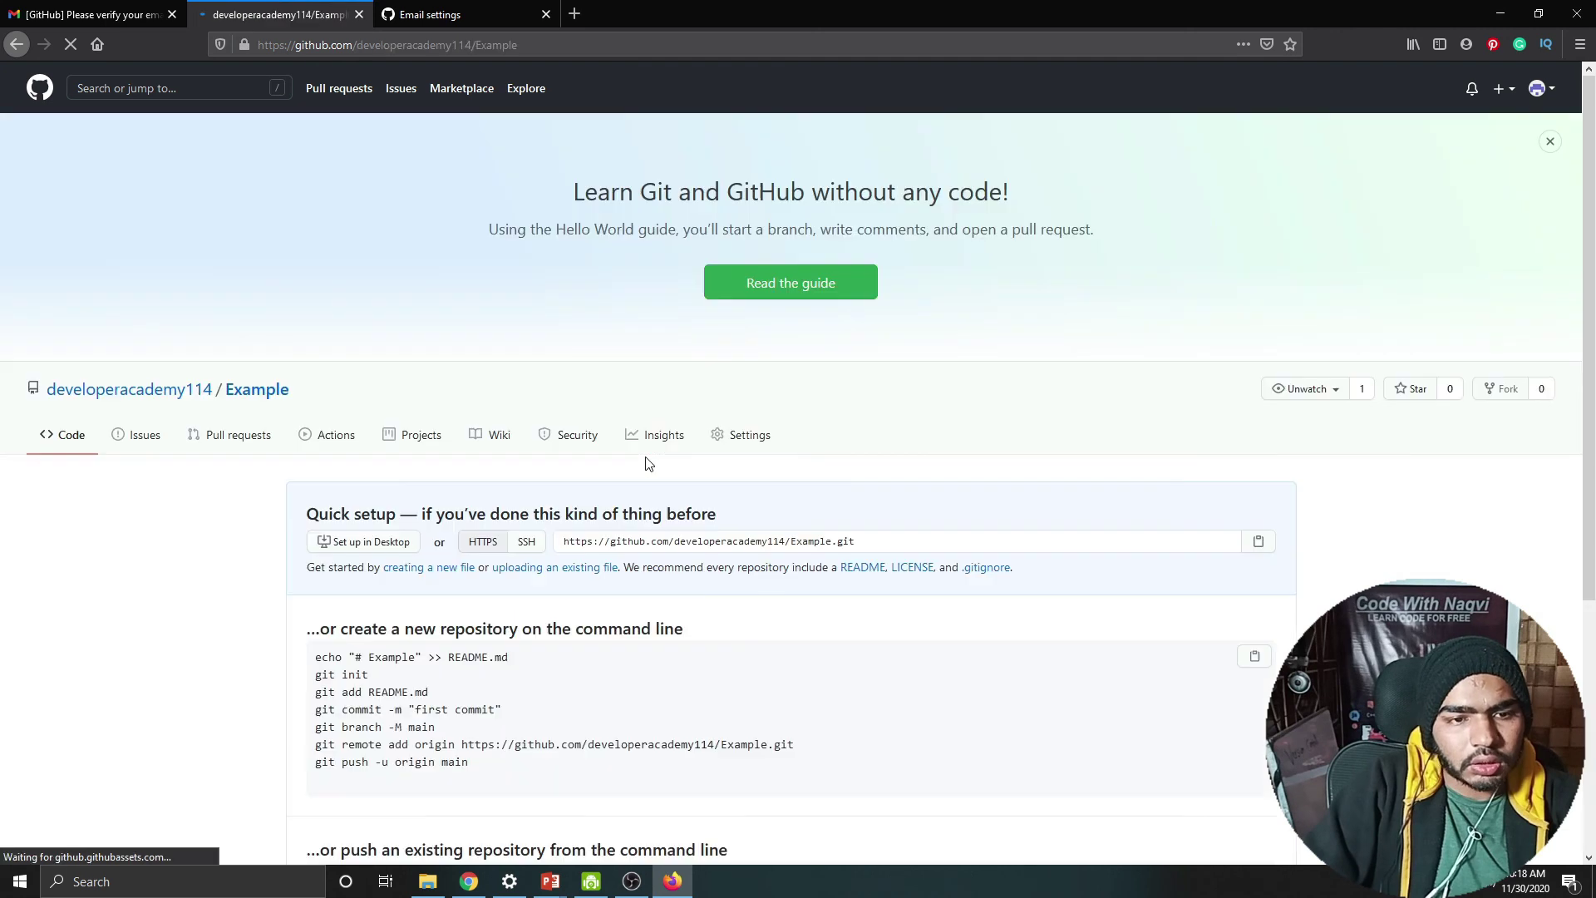
pyautogui.scroll(-1, 674, 463)
pyautogui.scroll(-3, 674, 463)
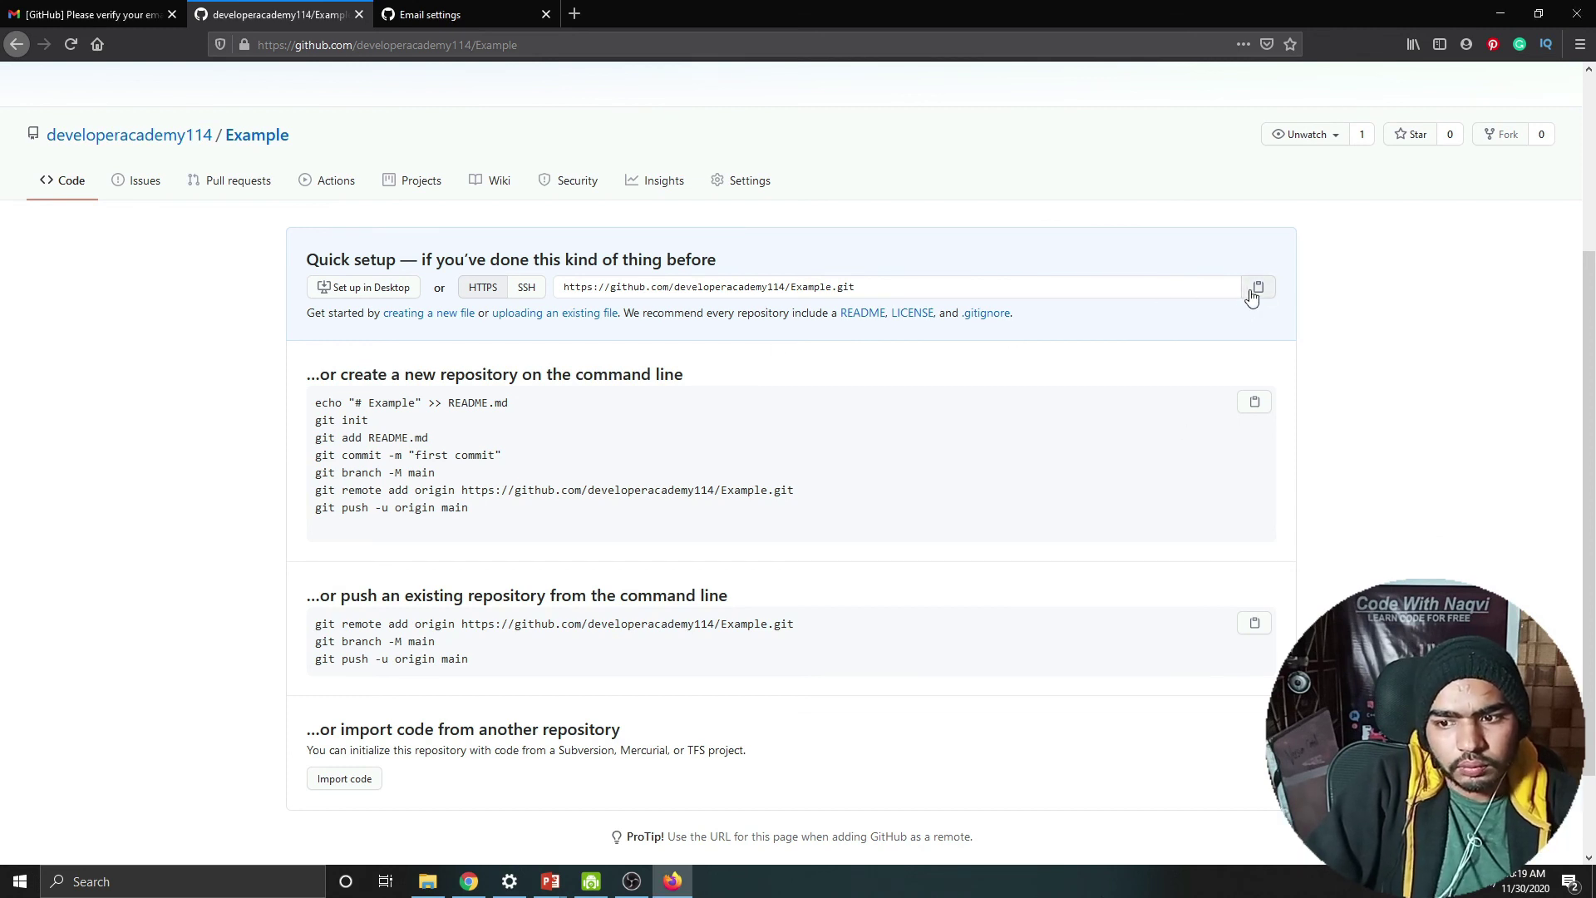
# Step: Minimize Firefox and show the New Volume (D:) drive in File Explorer
pyautogui.click(1500, 14)
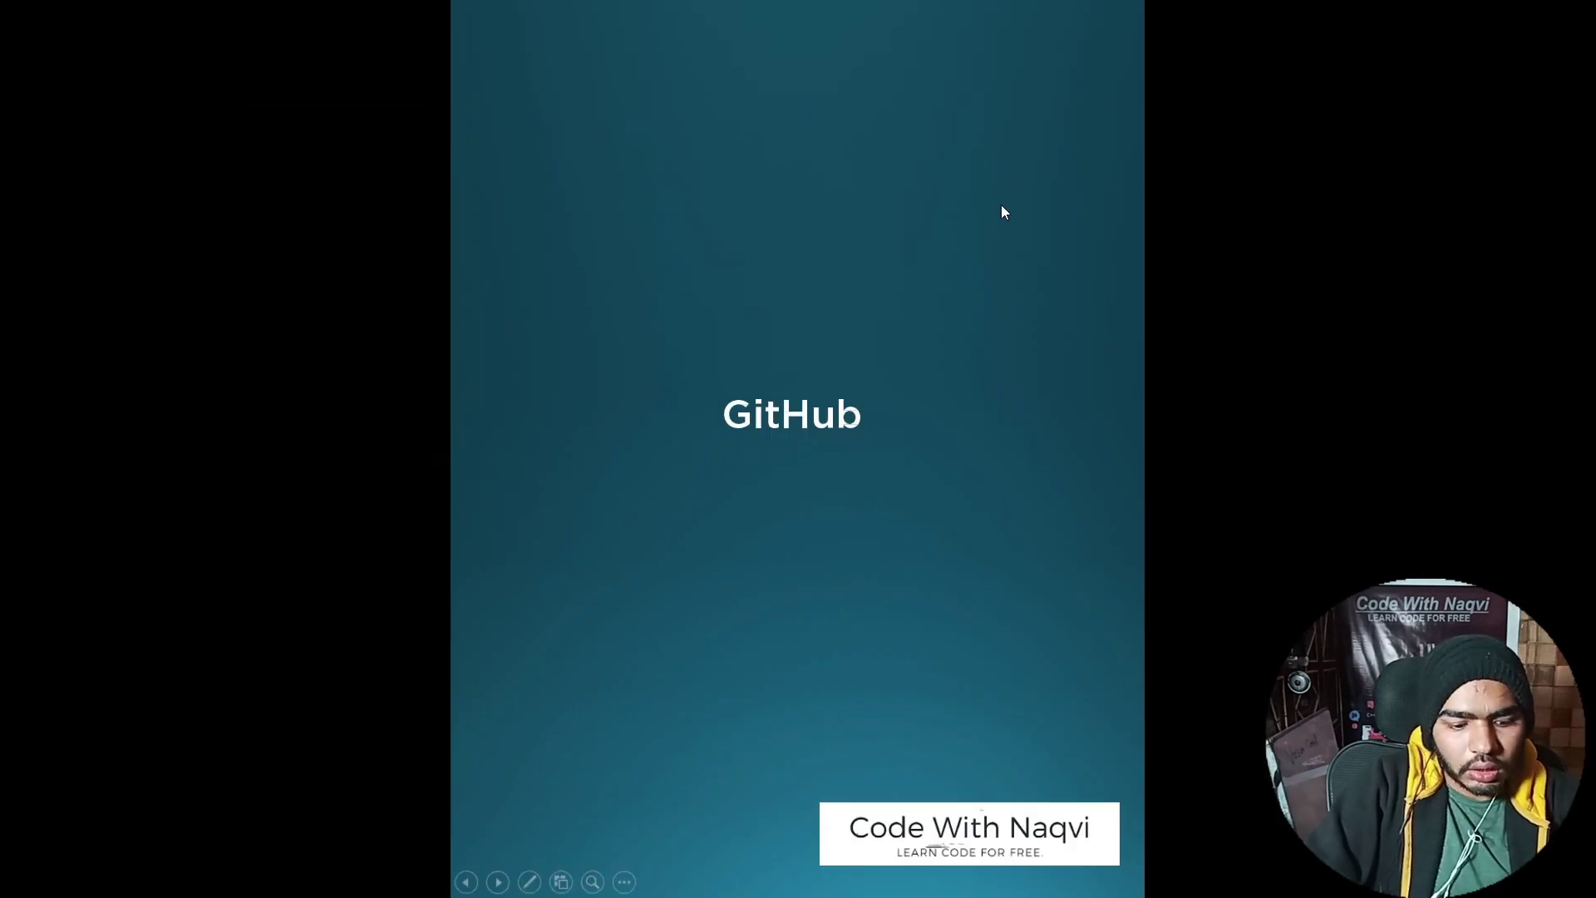
pyautogui.press('super')
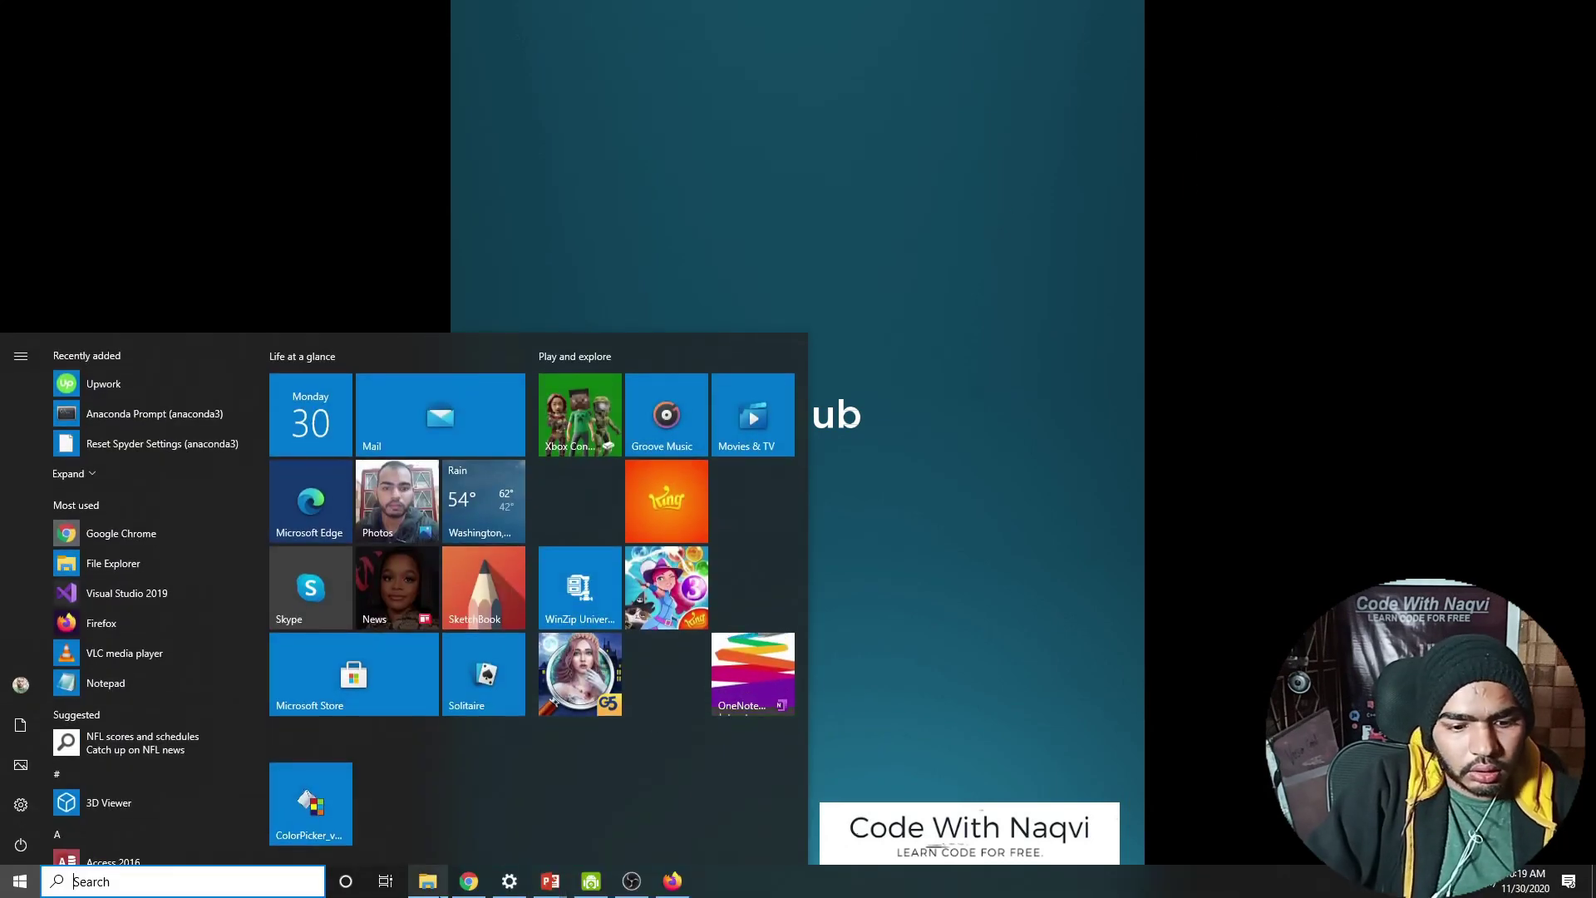
pyautogui.click(427, 881)
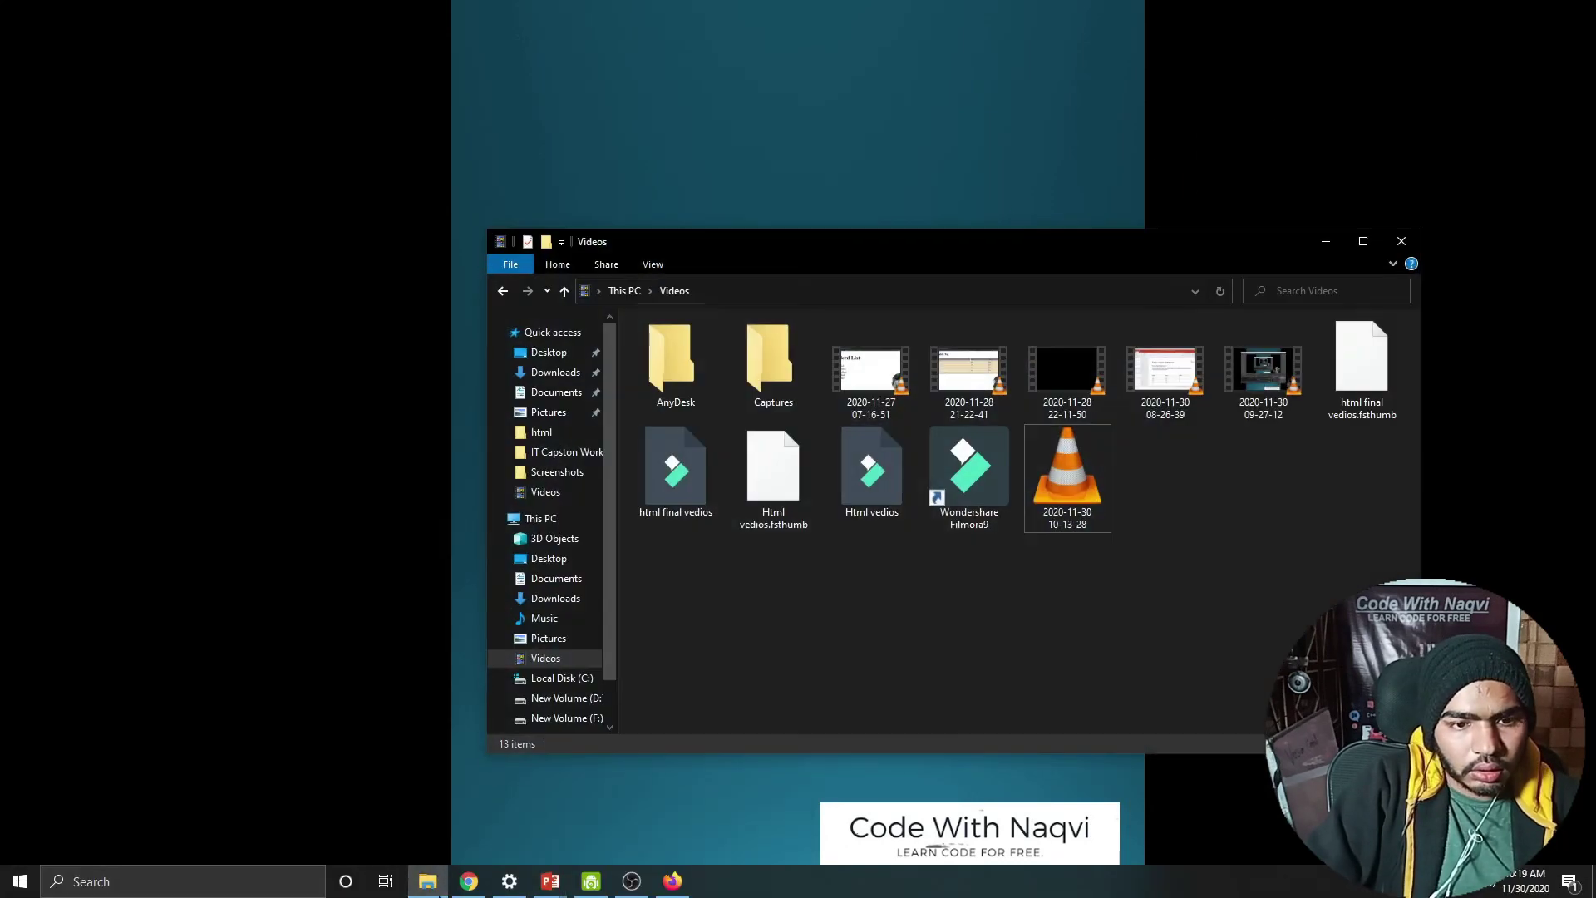
pyautogui.click(552, 698)
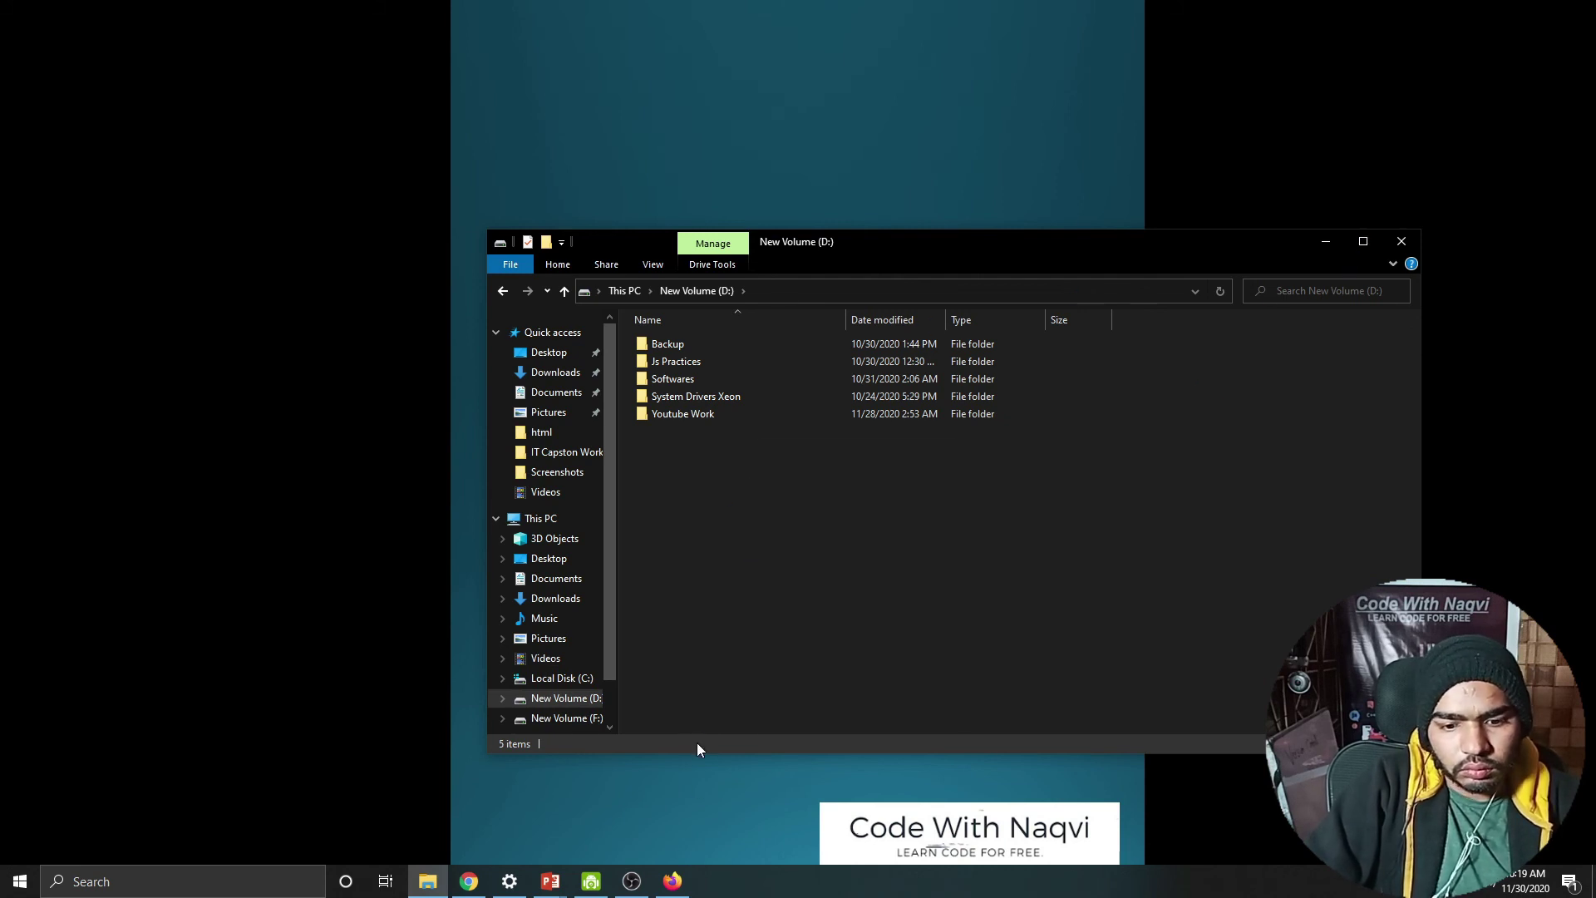
# Step: Refresh the D: listing and maximize File Explorer
pyautogui.rightClick(717, 608)
pyautogui.click(757, 387)
pyautogui.click(1363, 242)
# Step: Create a new folder named Learning Git on D: and open it
pyautogui.rightClick(416, 477)
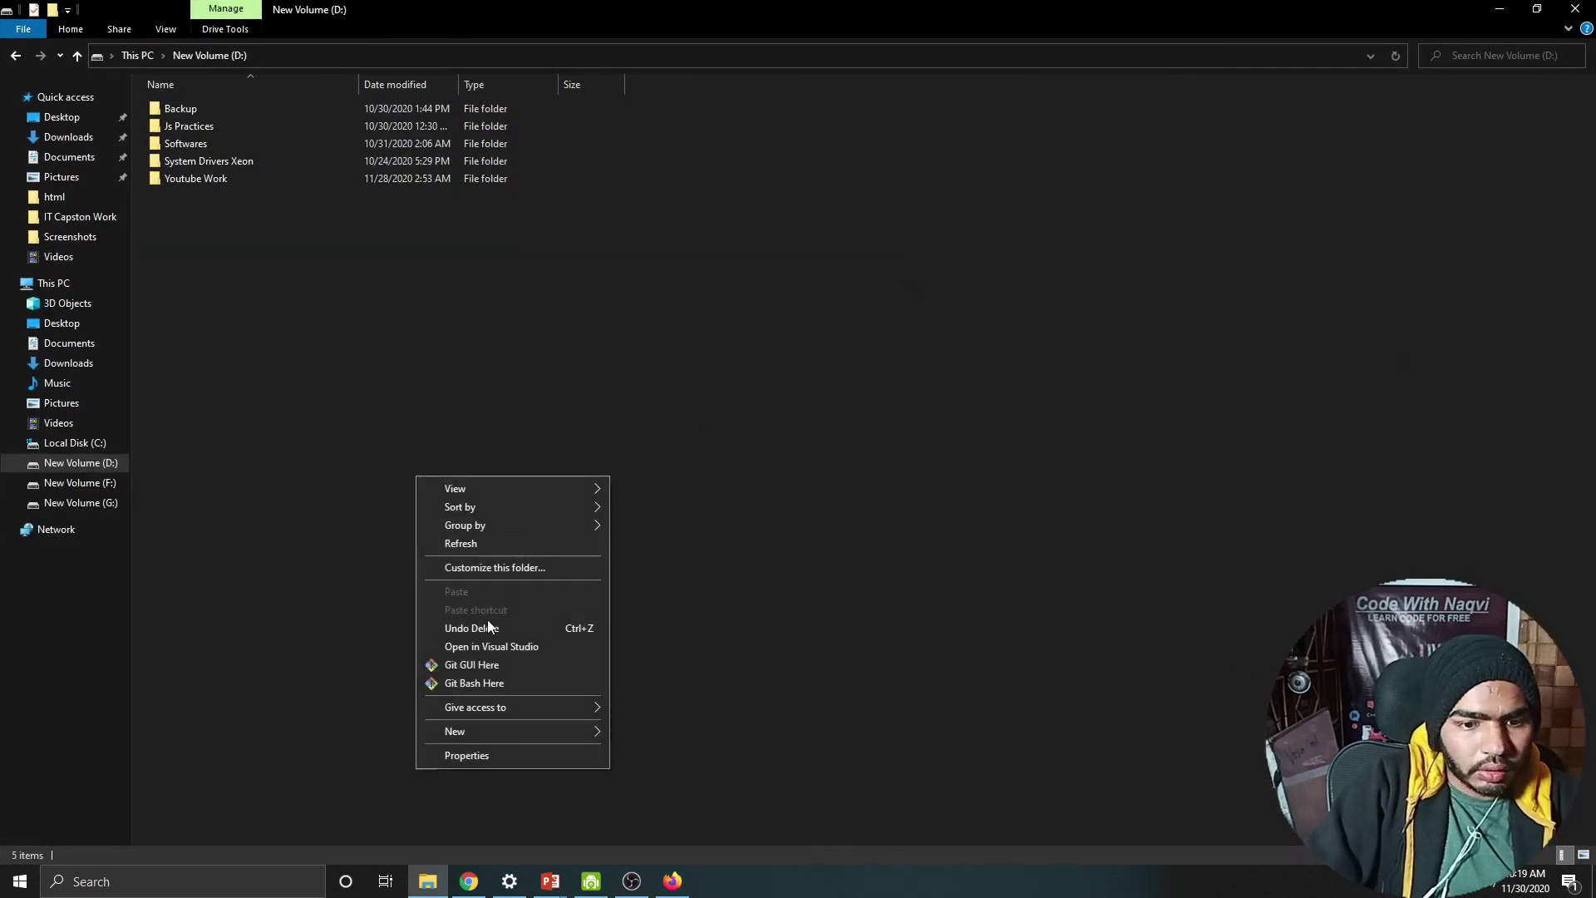
pyautogui.moveTo(513, 728)
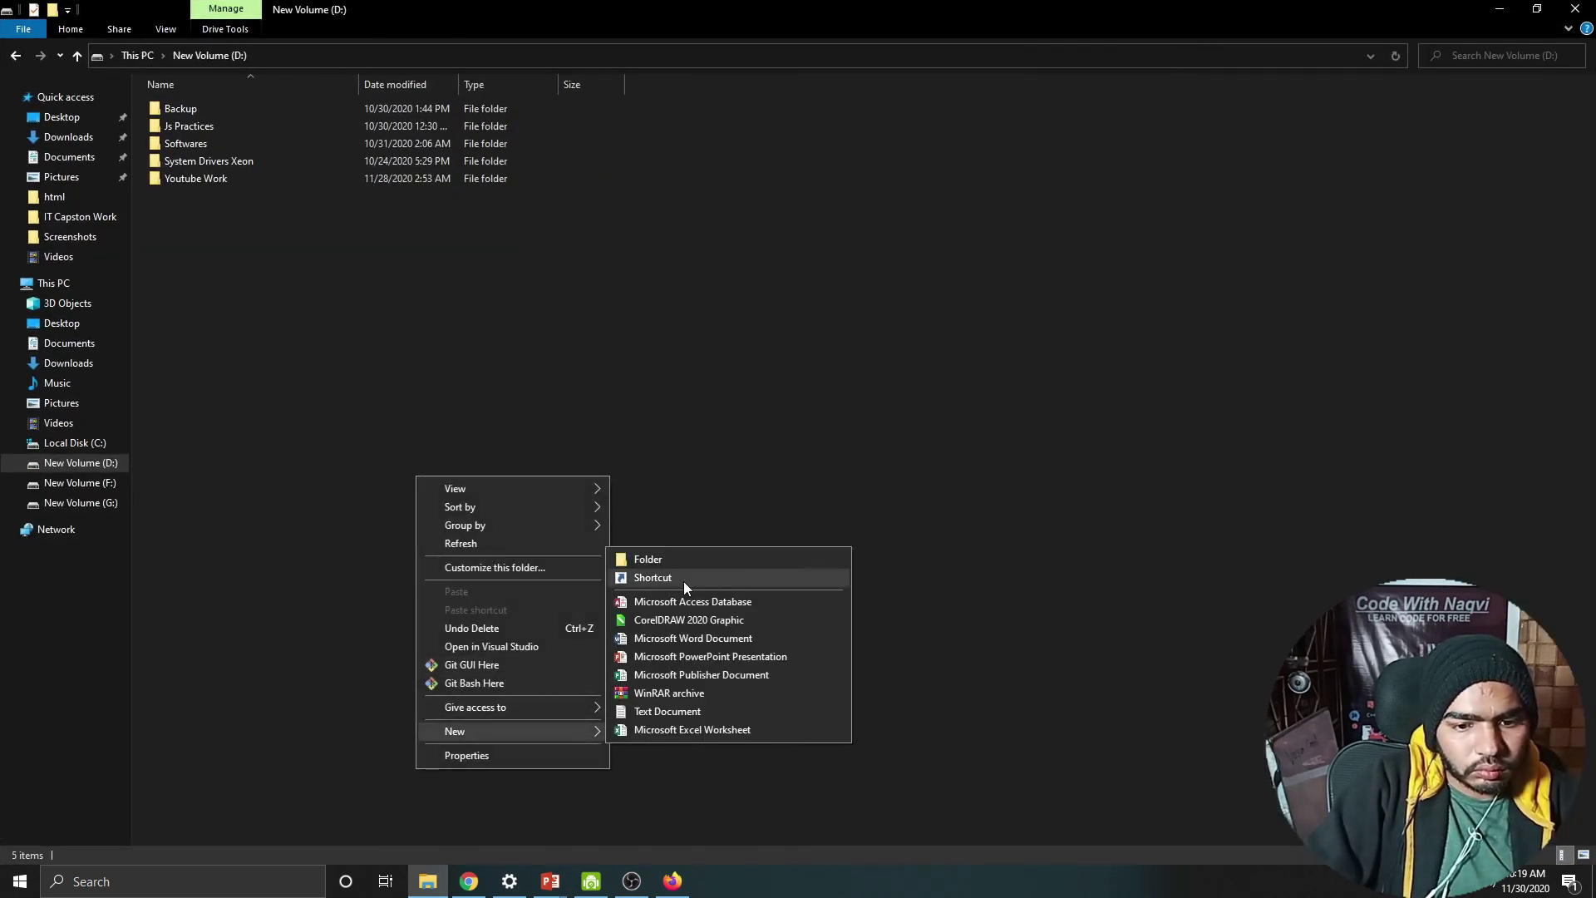
pyautogui.click(685, 557)
pyautogui.write('Learning Git')
pyautogui.press('Return')
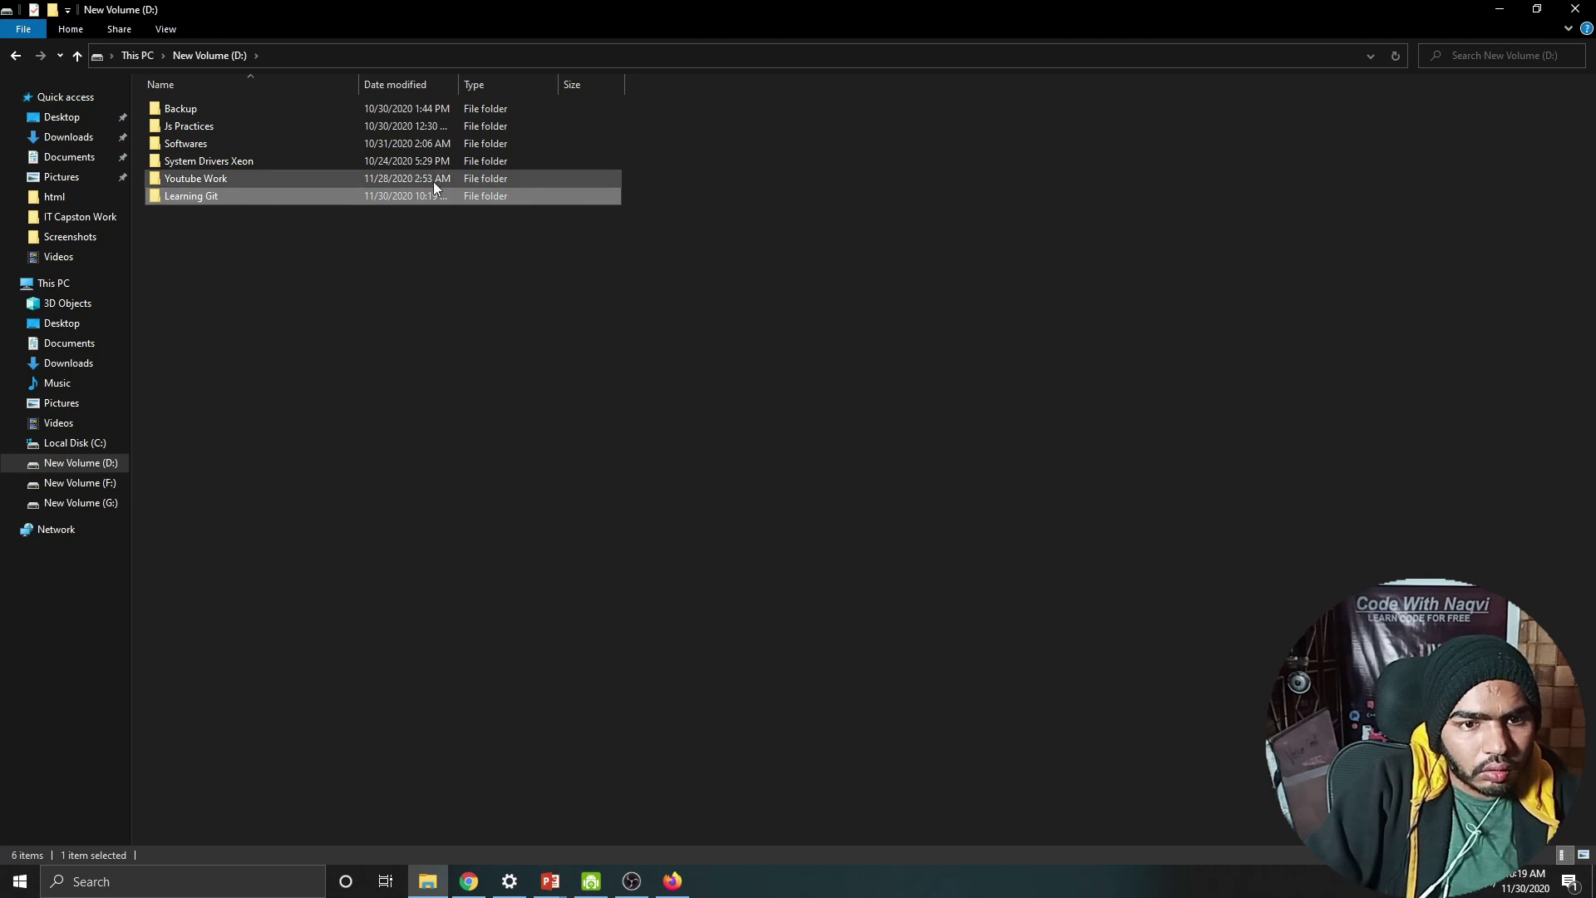
pyautogui.doubleClick(432, 196)
# Step: Dismiss the folder context menus and bring Chrome's Upwork job feed forward
pyautogui.rightClick(427, 197)
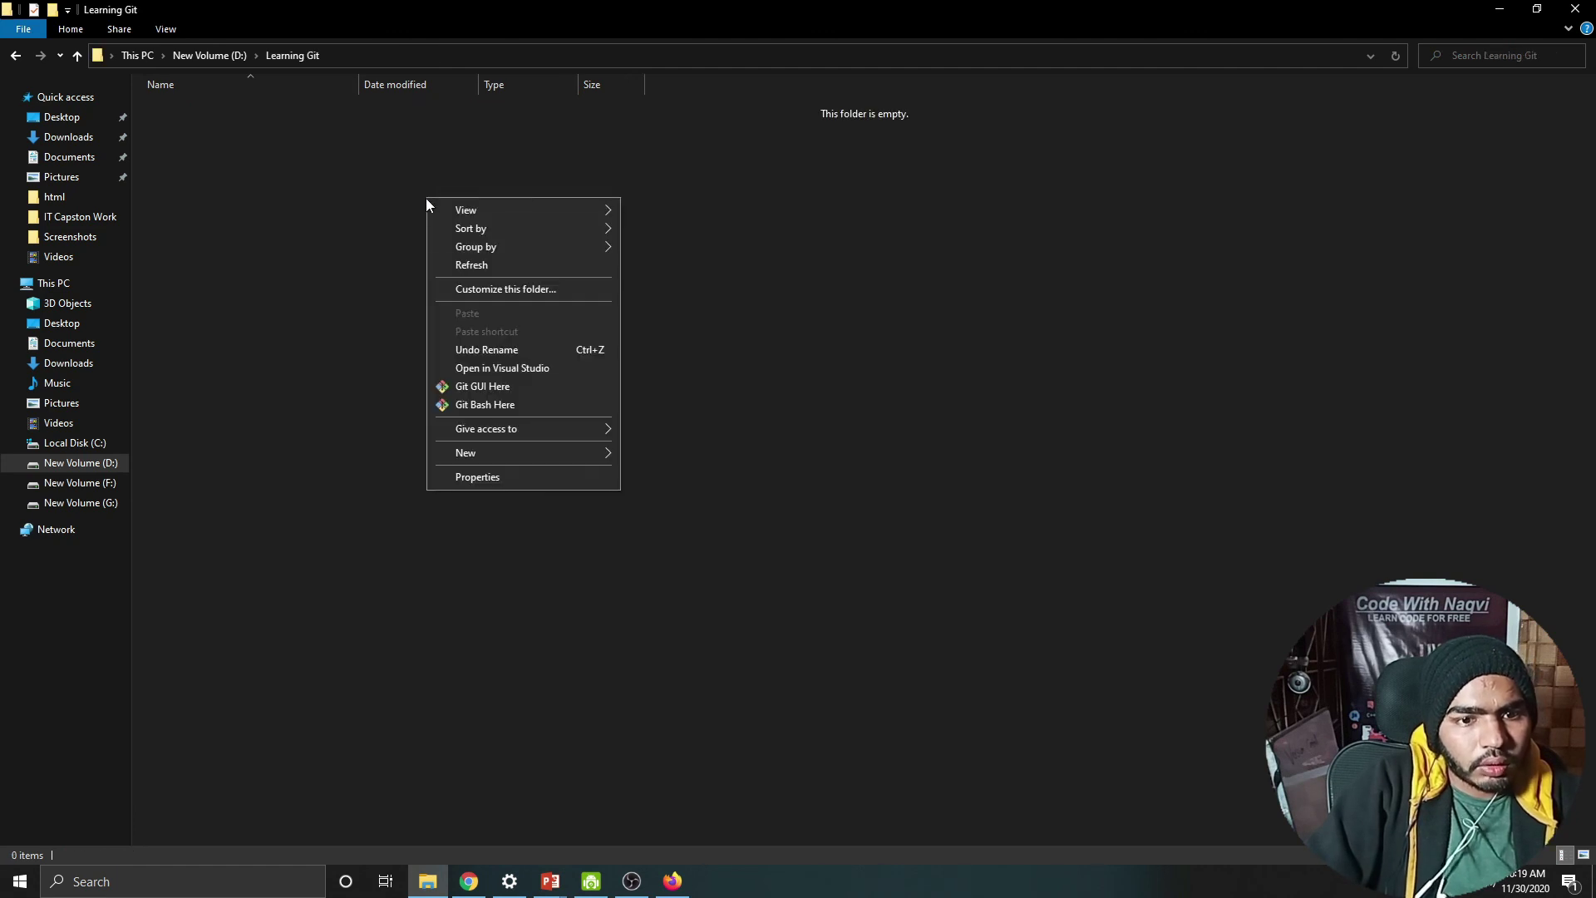
pyautogui.click(527, 597)
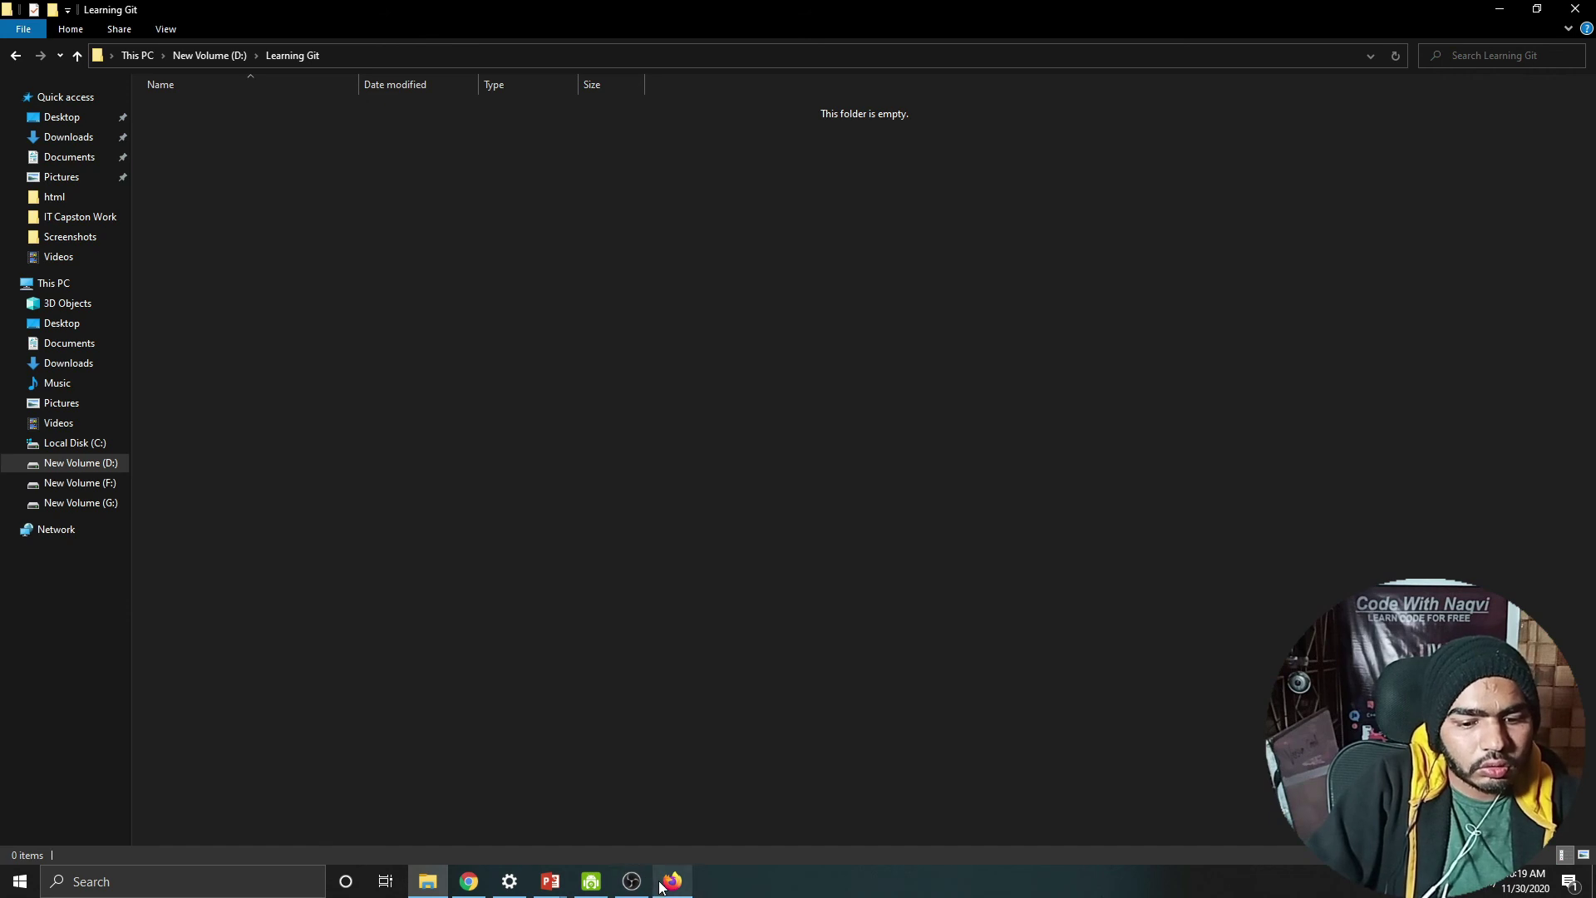
pyautogui.rightClick(435, 363)
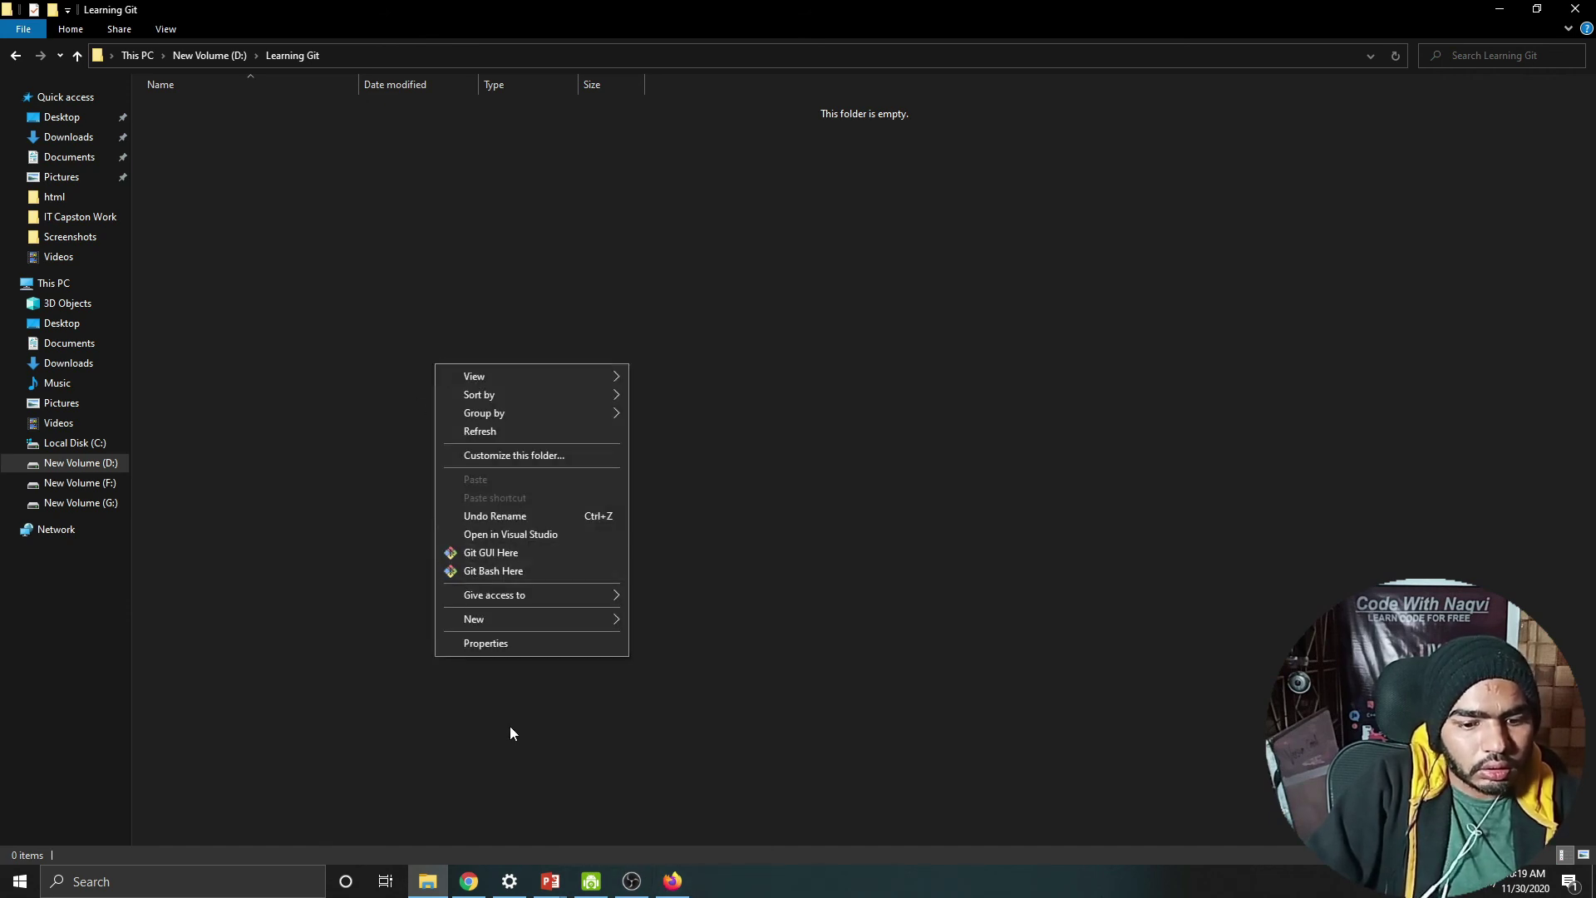
pyautogui.click(612, 753)
pyautogui.click(464, 887)
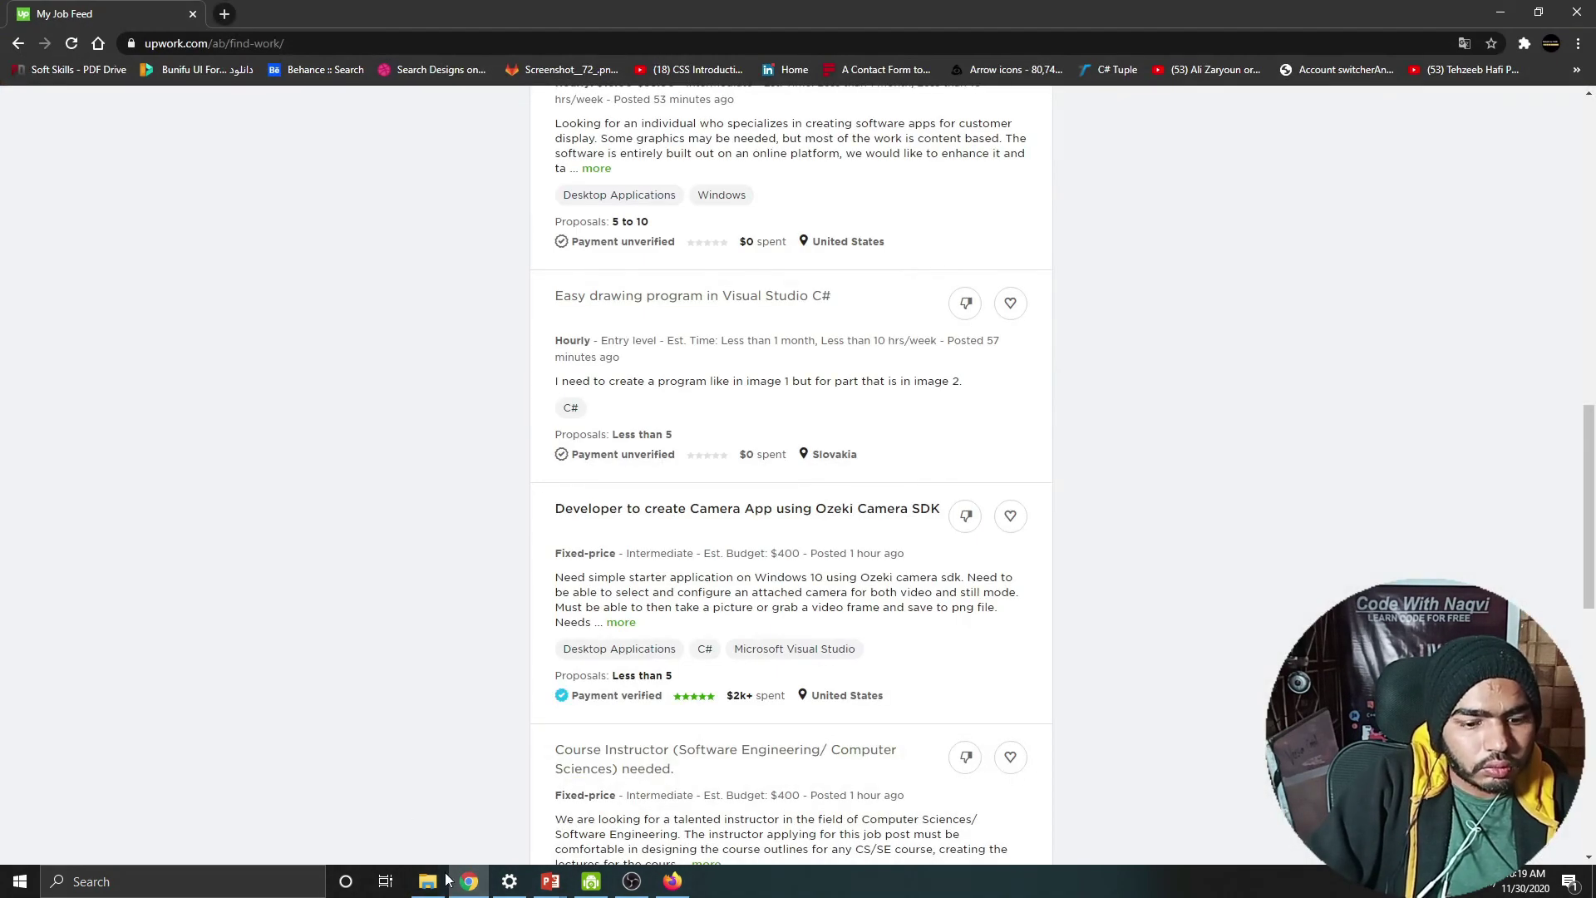
# Step: Search Google for 'git bash' in a new Firefox tab
pyautogui.click(469, 881)
pyautogui.click(679, 885)
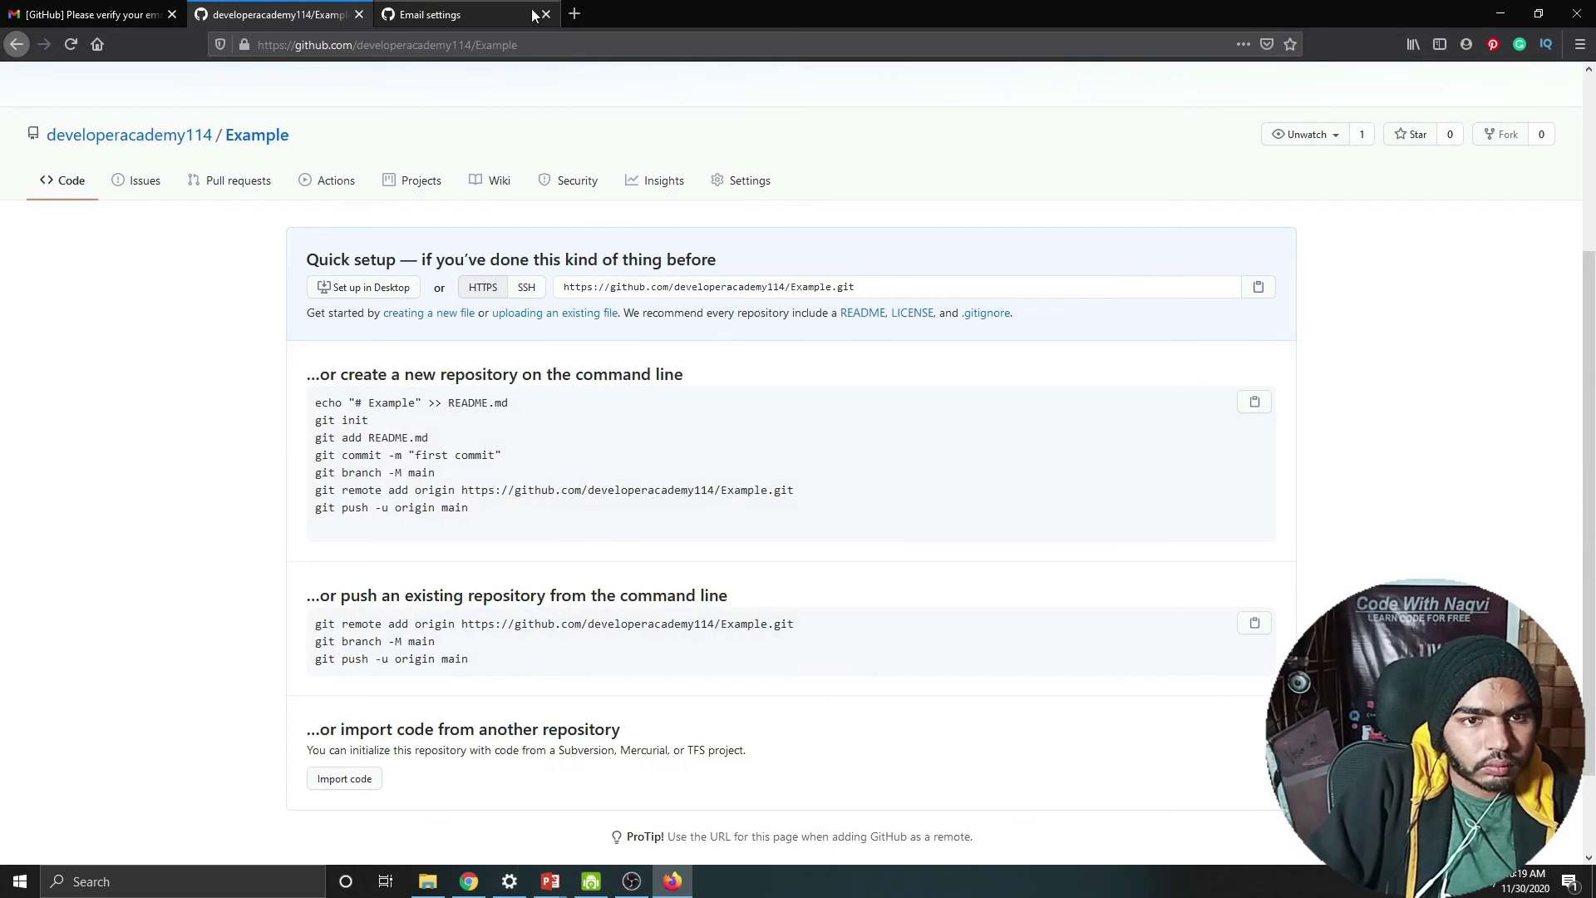
pyautogui.click(565, 13)
pyautogui.write('git basg')
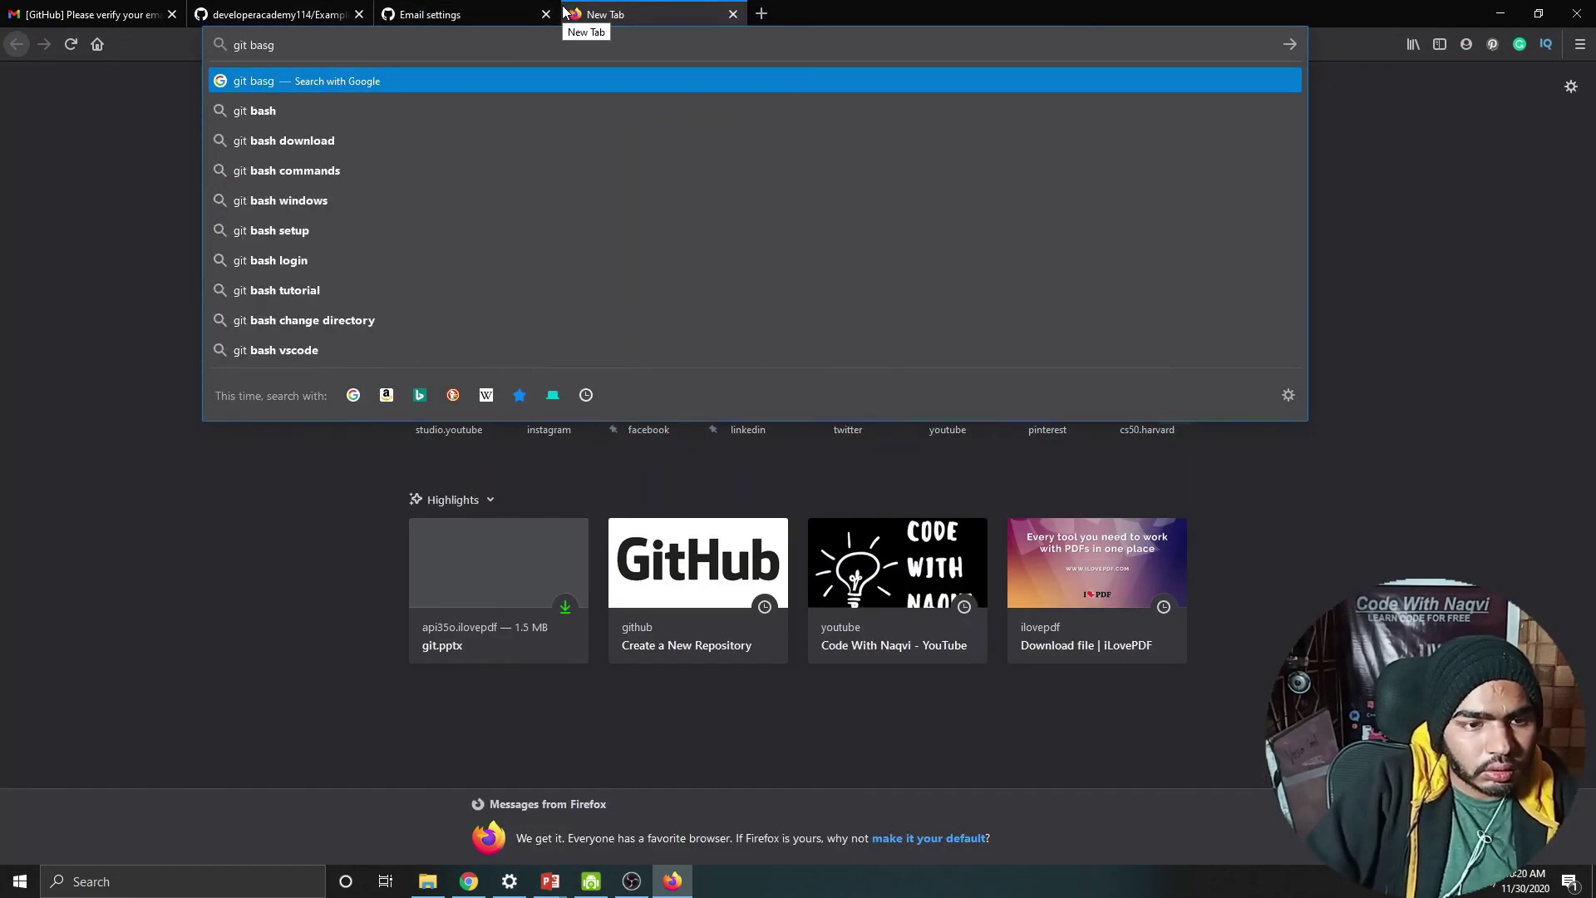
pyautogui.press('BackSpace')
pyautogui.write('h')
pyautogui.press('Return')
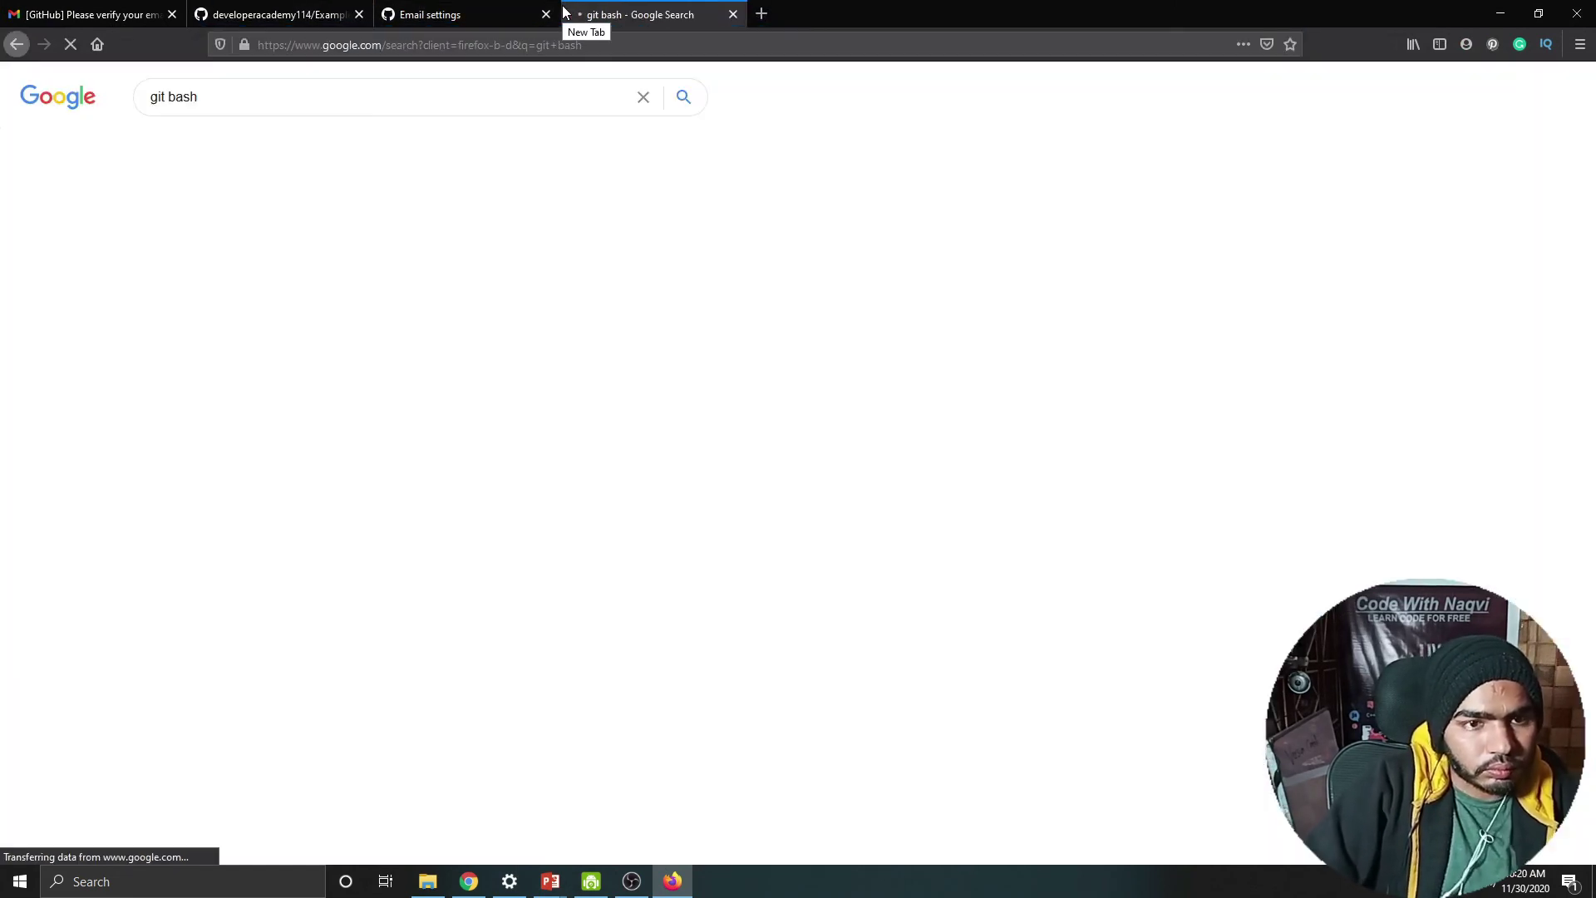
# Step: Open the git-scm.com Downloads page in a new tab, then minimize Firefox
pyautogui.rightClick(218, 241)
pyautogui.click(241, 258)
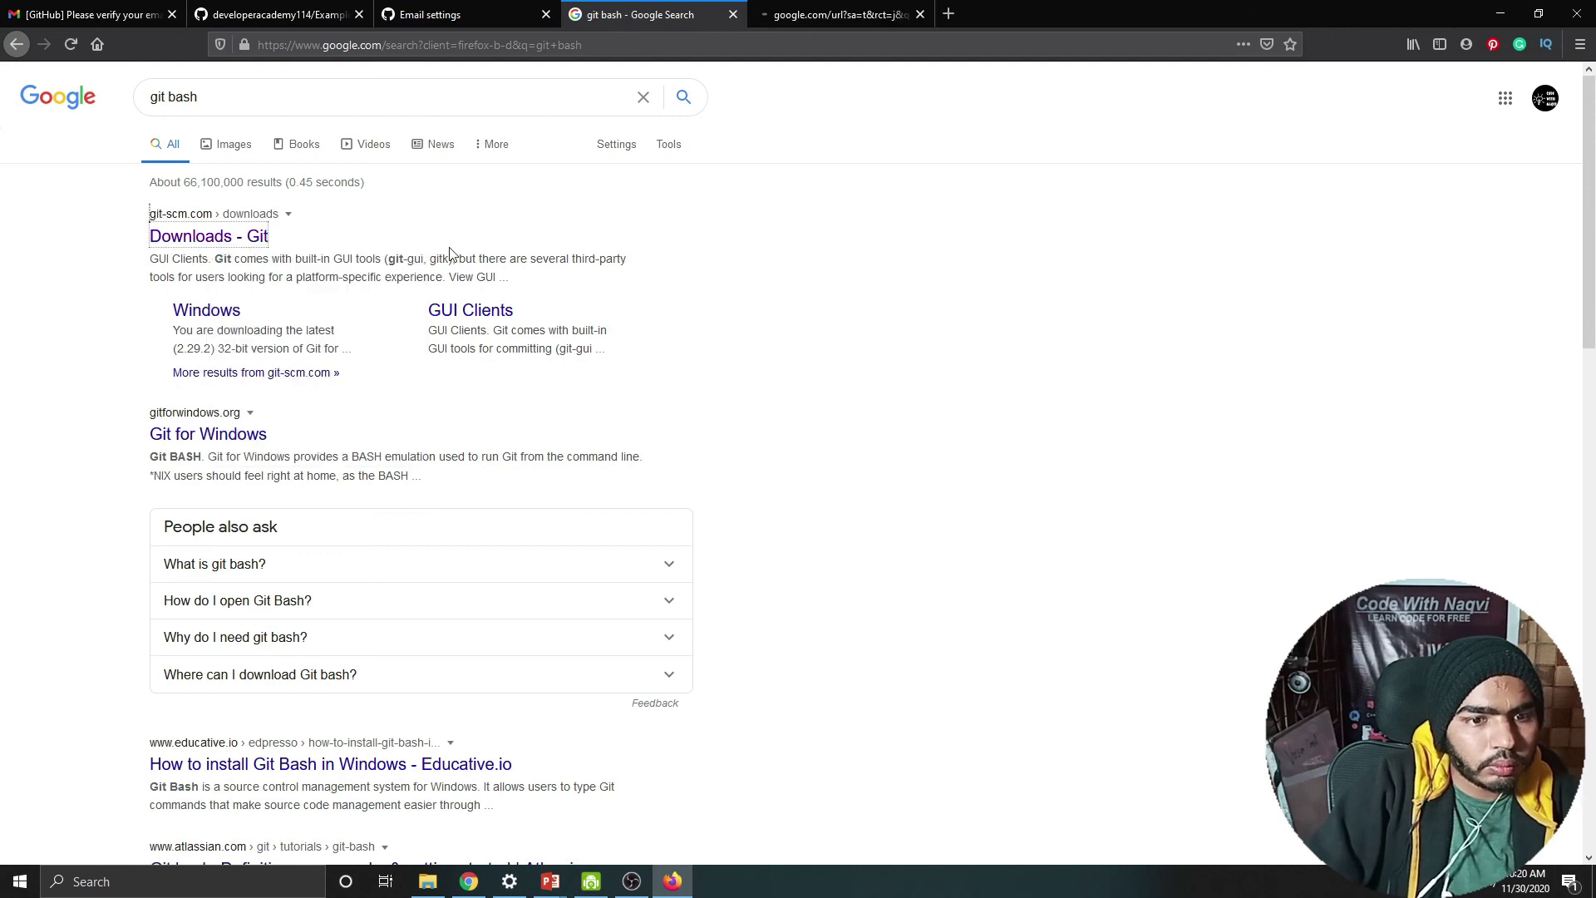
pyautogui.rightClick(228, 321)
pyautogui.click(827, 15)
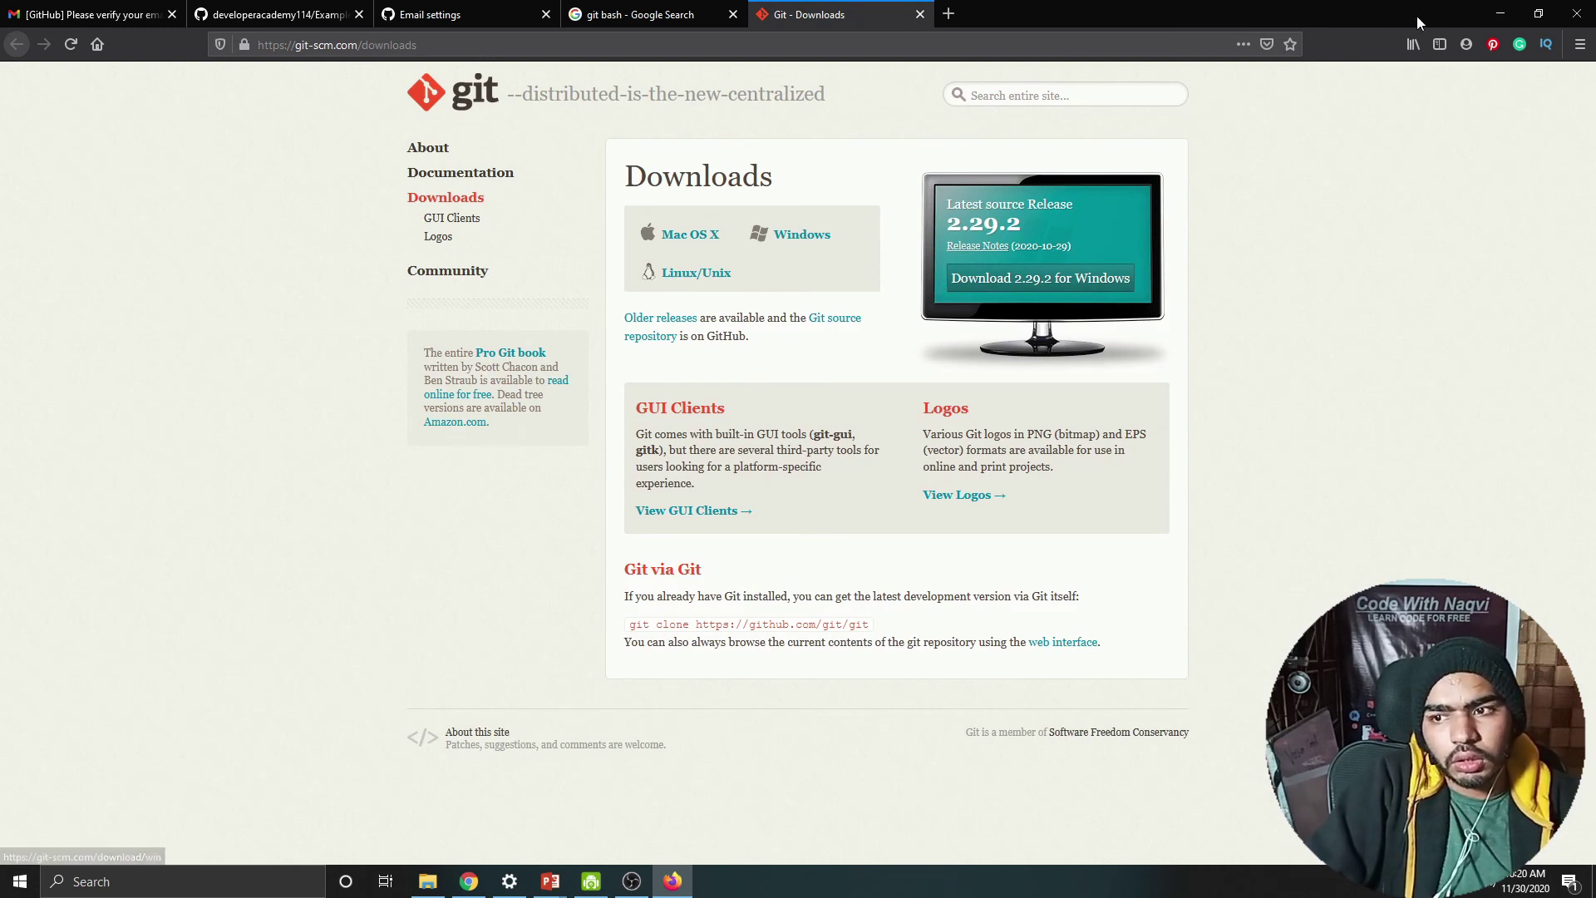
pyautogui.click(1496, 13)
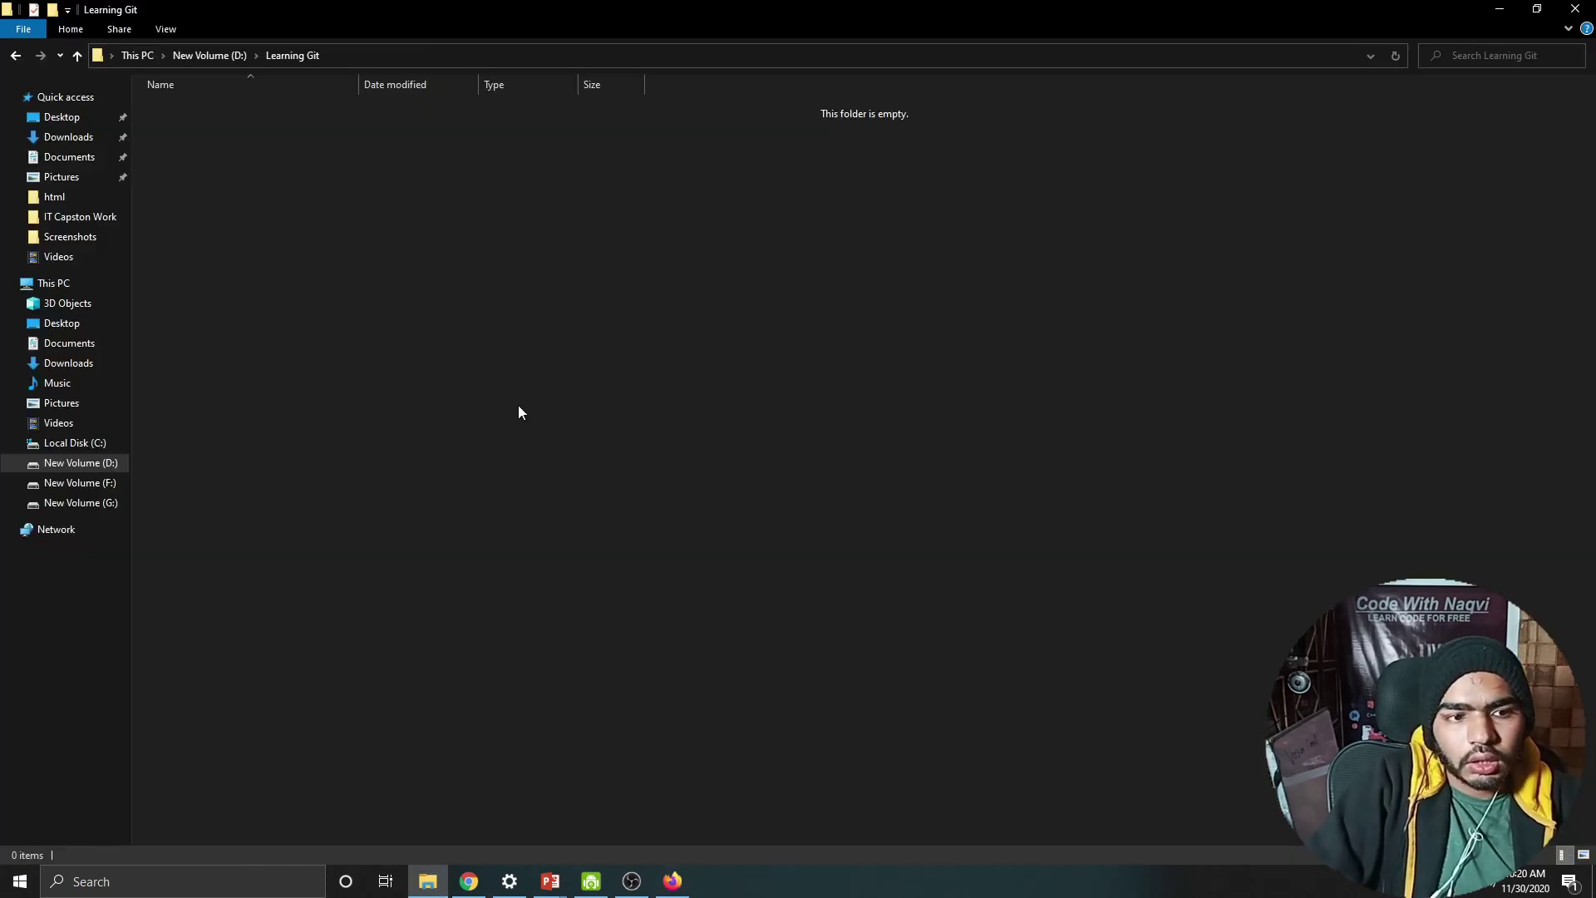
# Step: Launch Git Bash in the Learning Git folder, then return to the PowerPoint slide show
pyautogui.rightClick(353, 231)
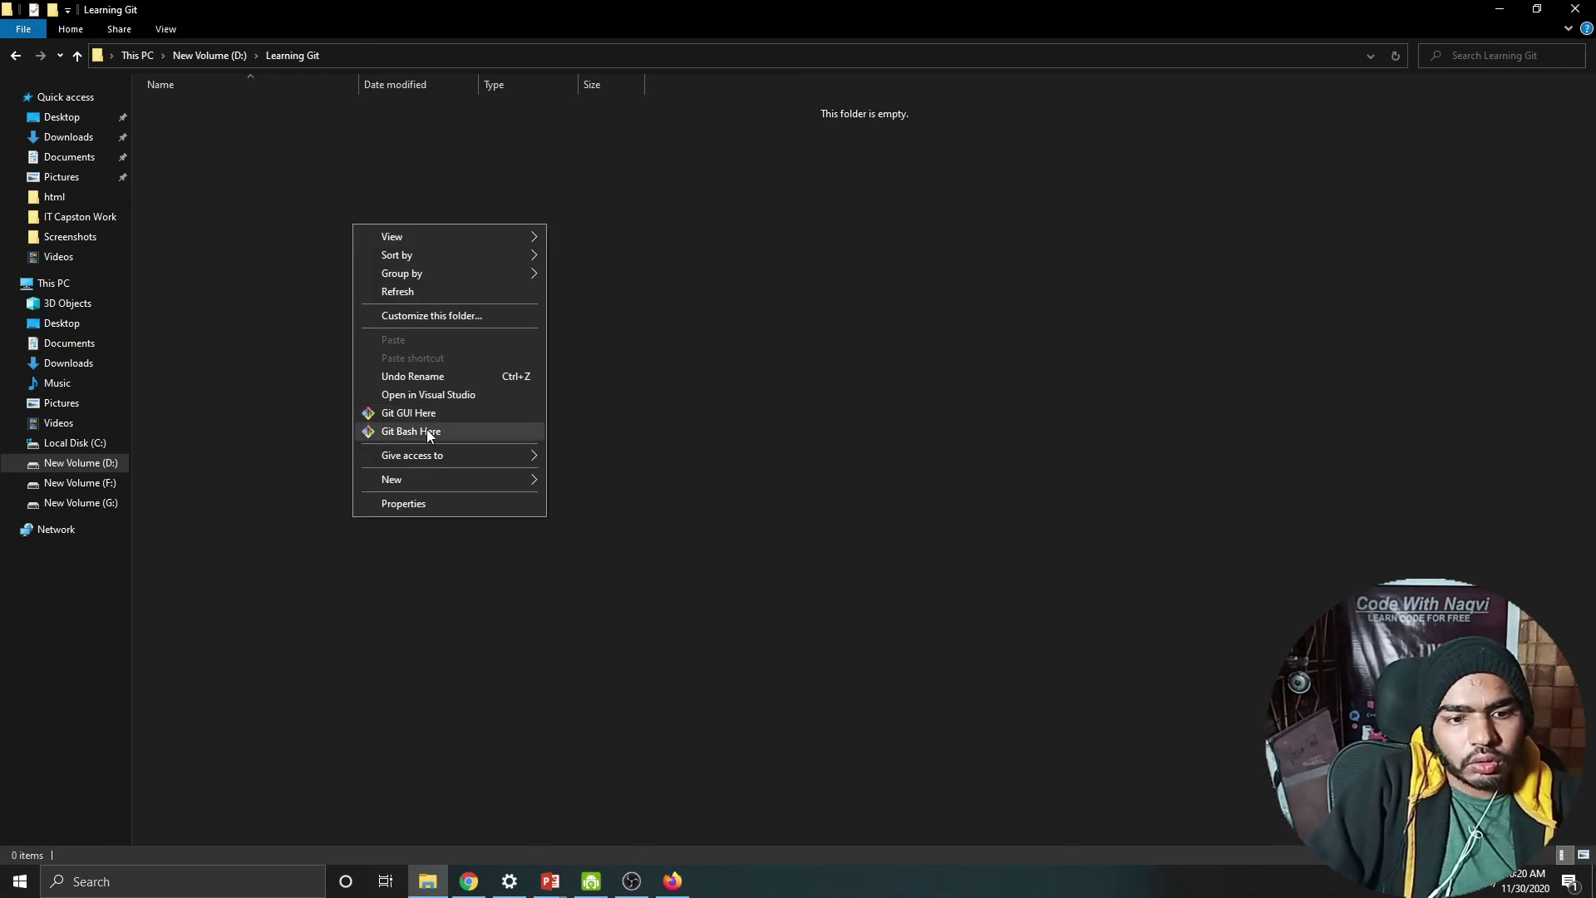
pyautogui.click(426, 430)
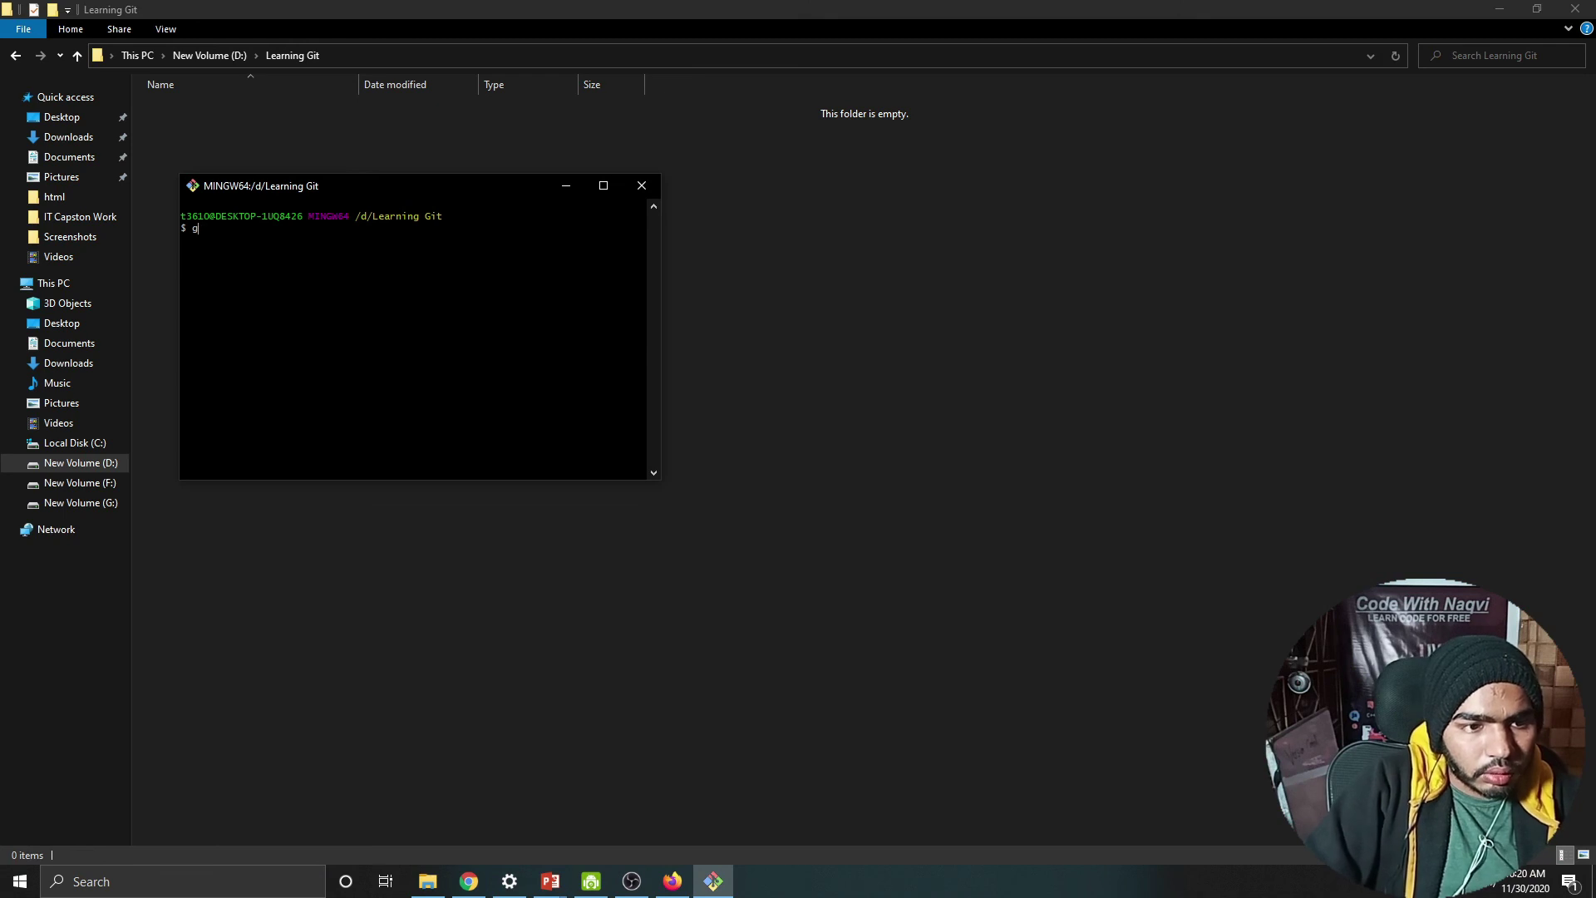
pyautogui.click(551, 880)
pyautogui.click(595, 841)
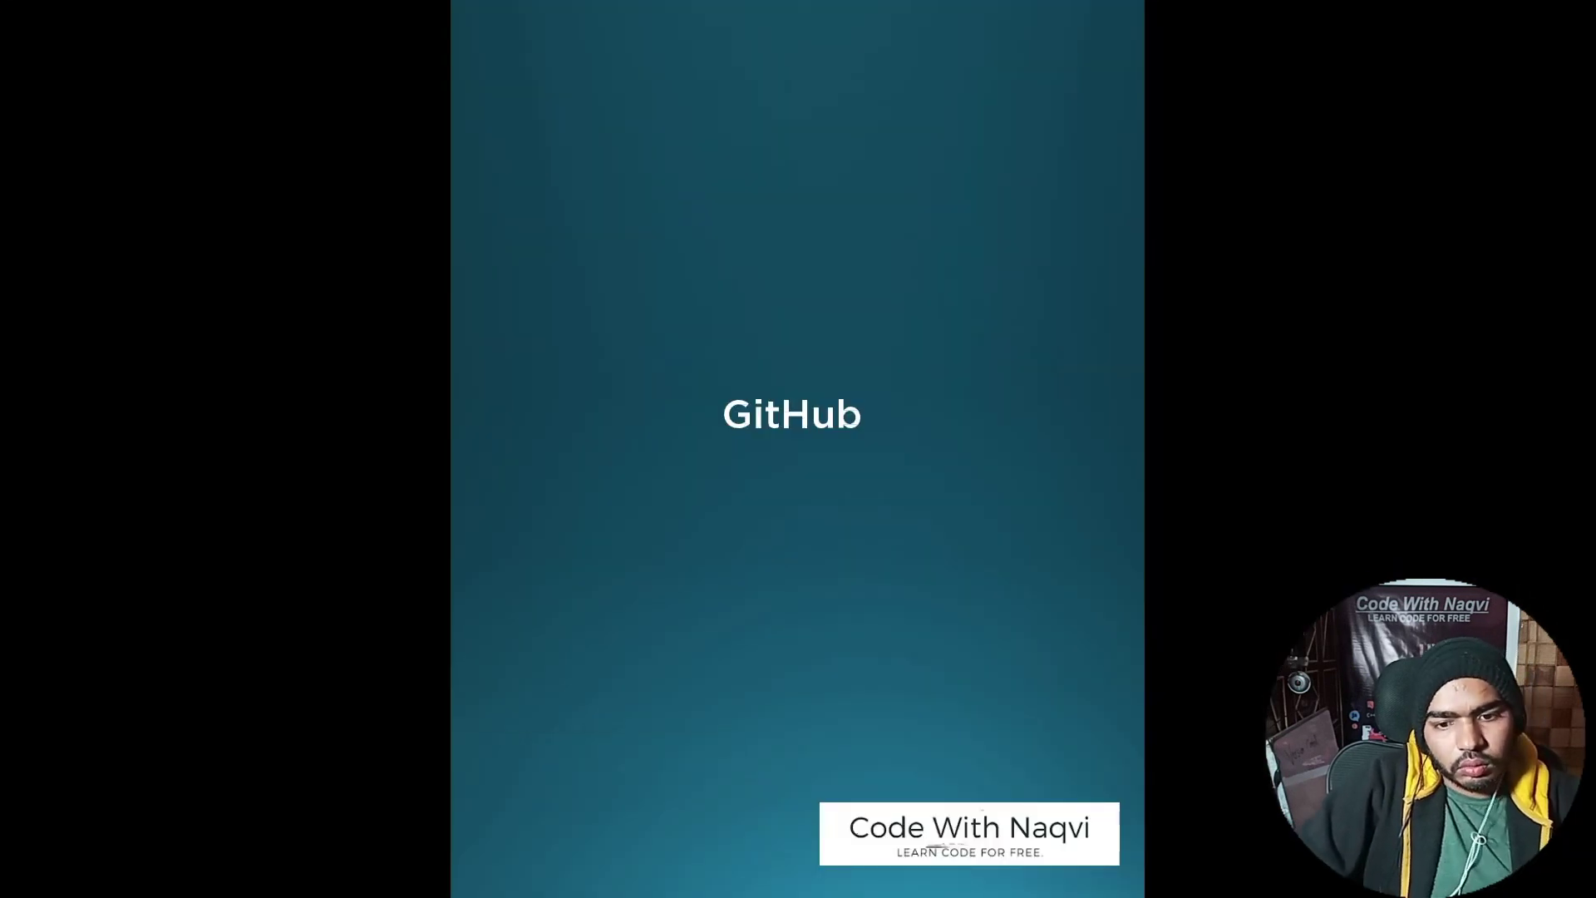
# Step: Advance the slide show to the git clone <url> diagram, then bring Chrome's job feed forward
pyautogui.press('Right')
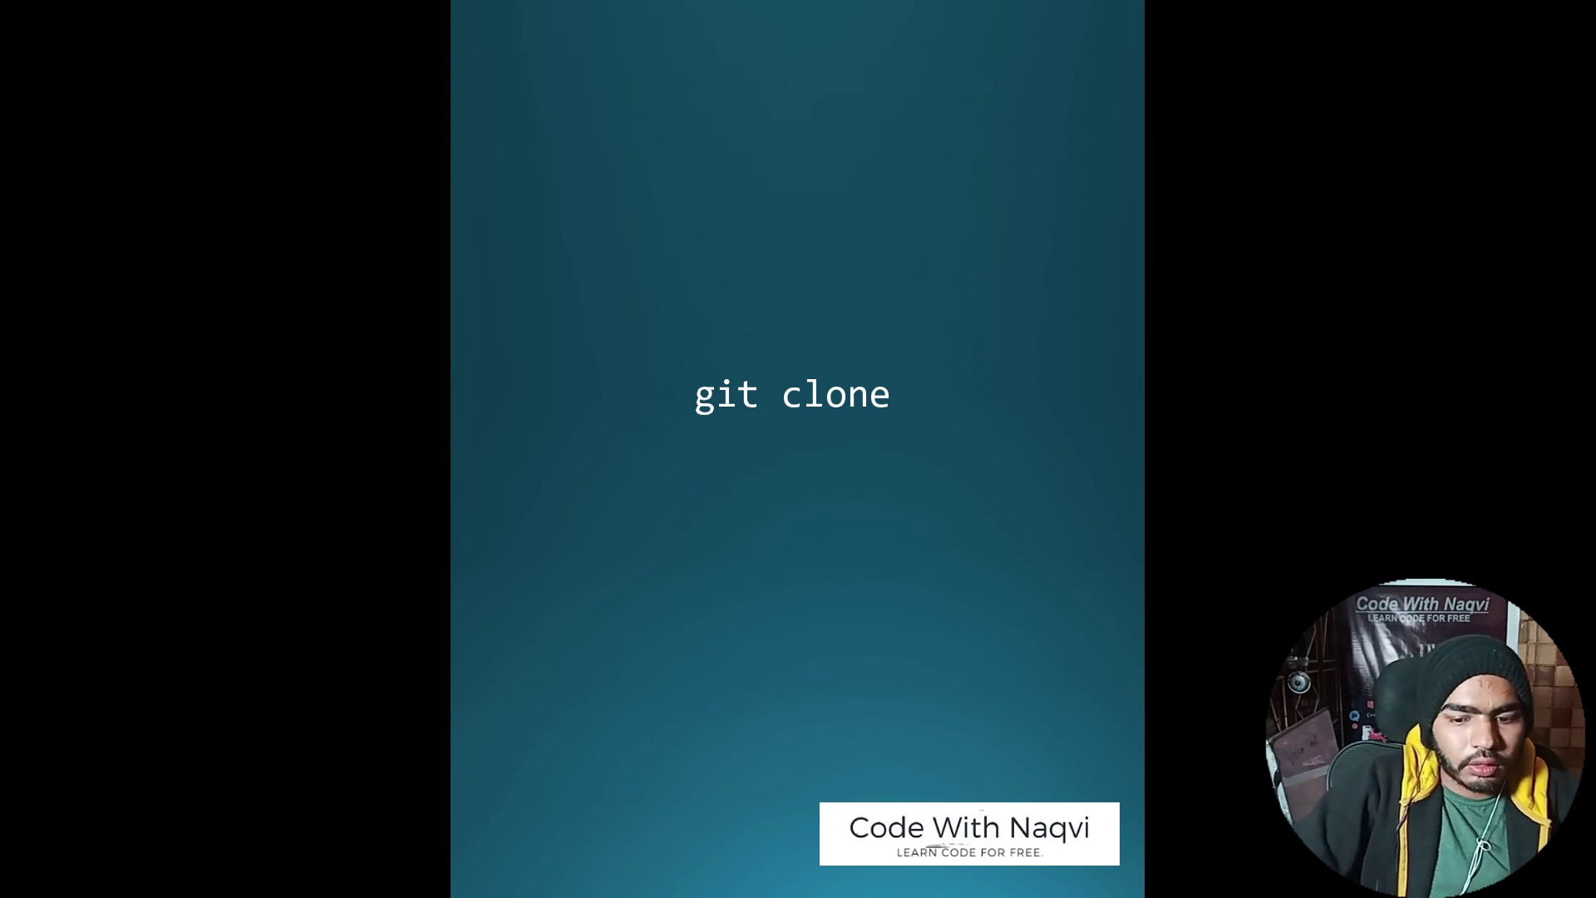
pyautogui.press('Right')
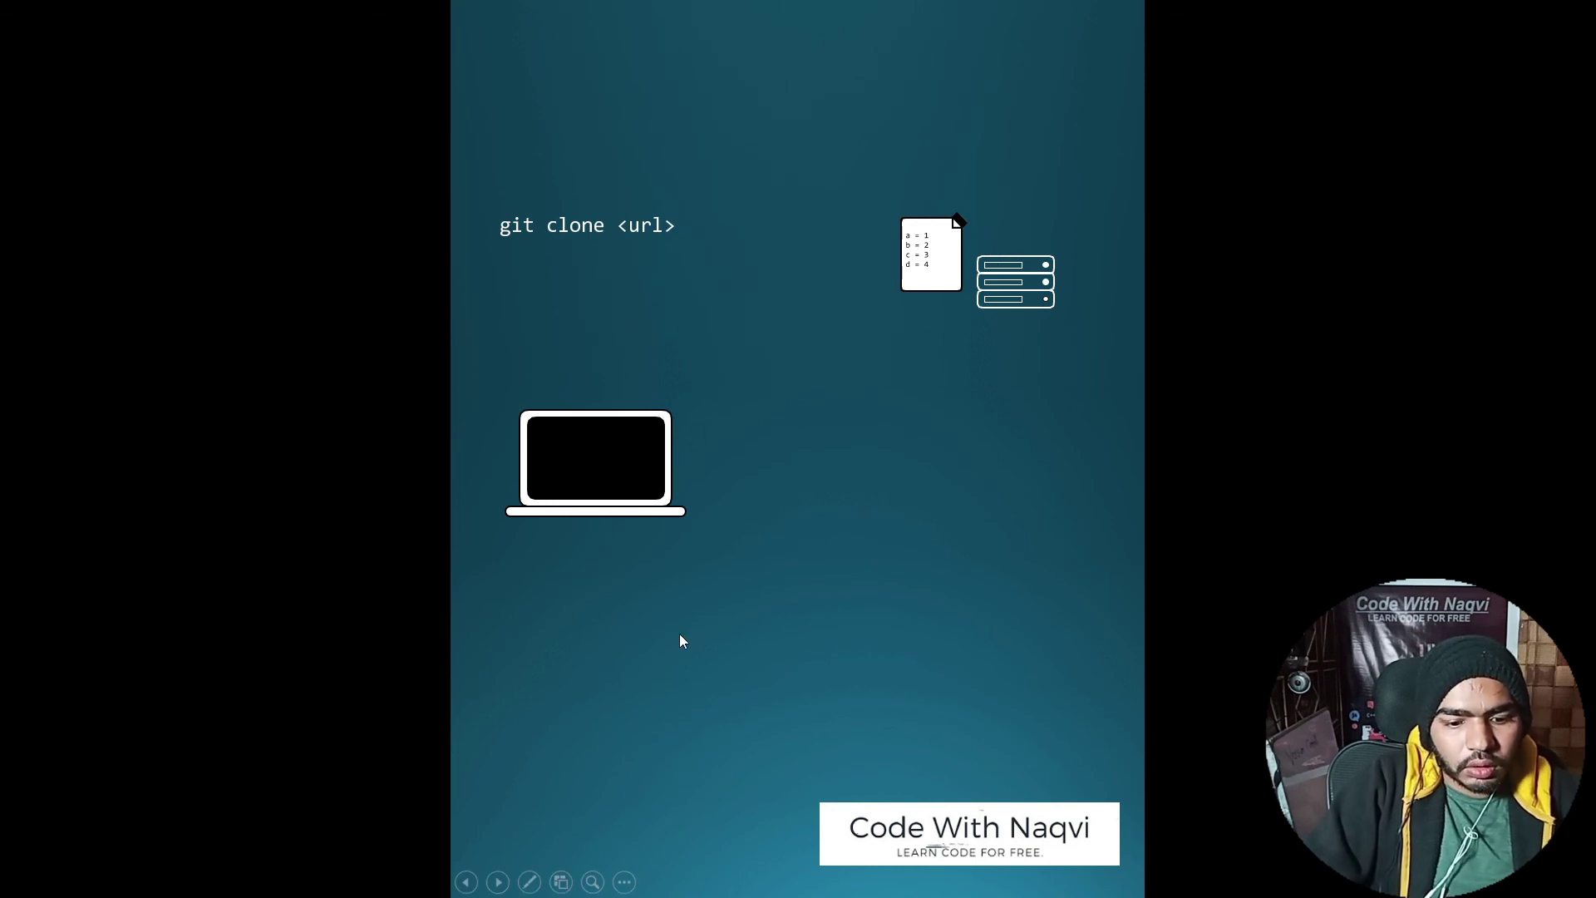
pyautogui.press('super')
pyautogui.click(470, 880)
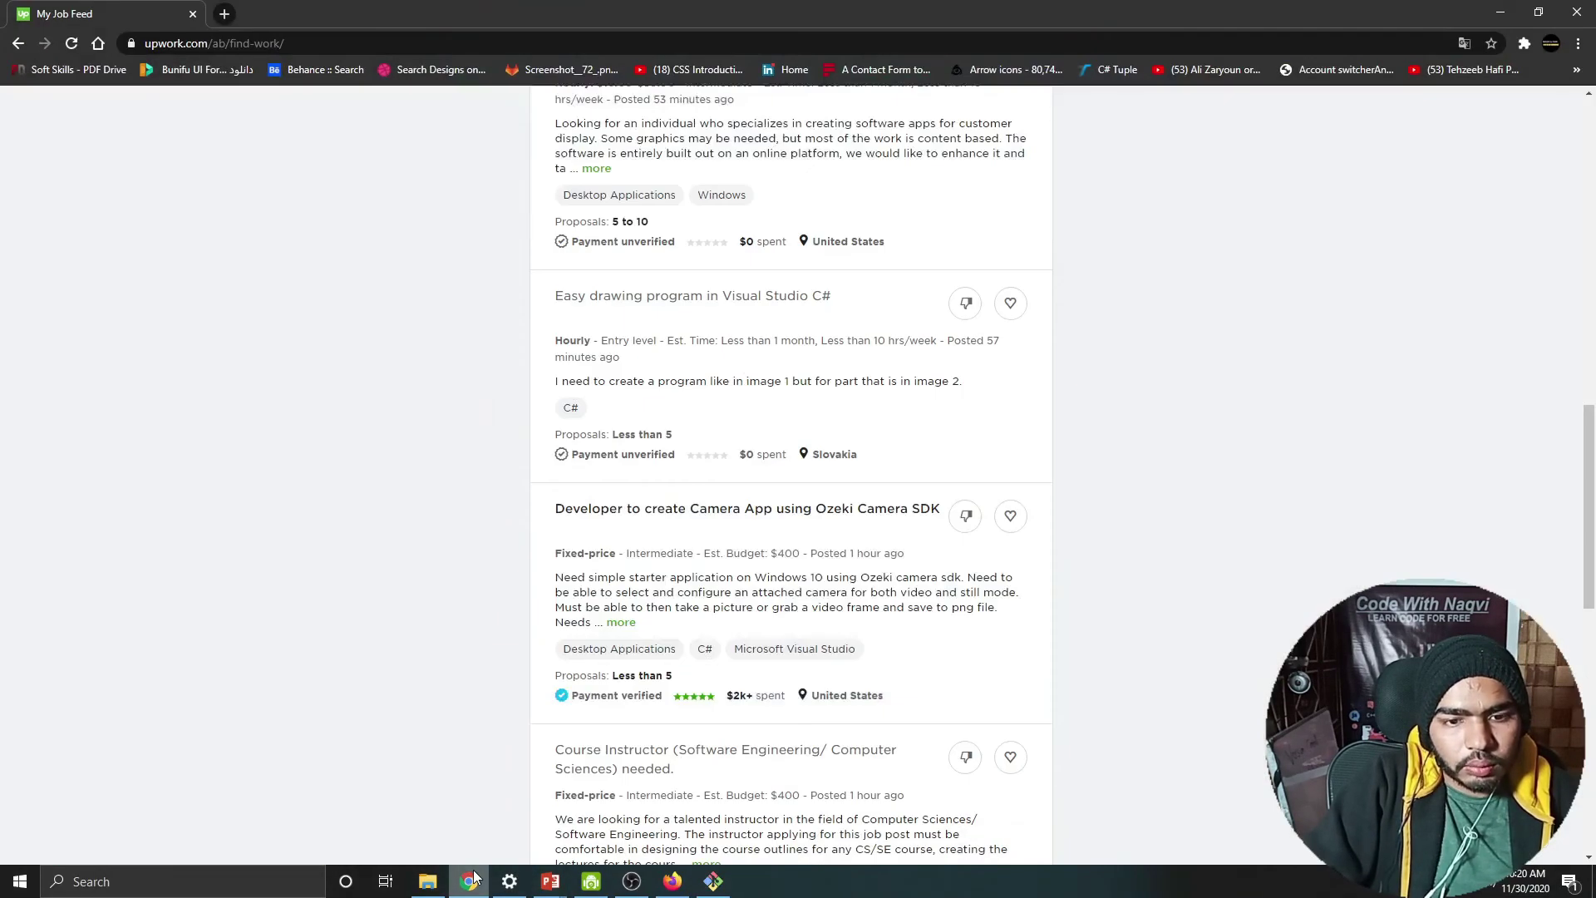
# Step: Copy the Example repository's HTTPS clone URL and start a git command in Git Bash
pyautogui.click(673, 878)
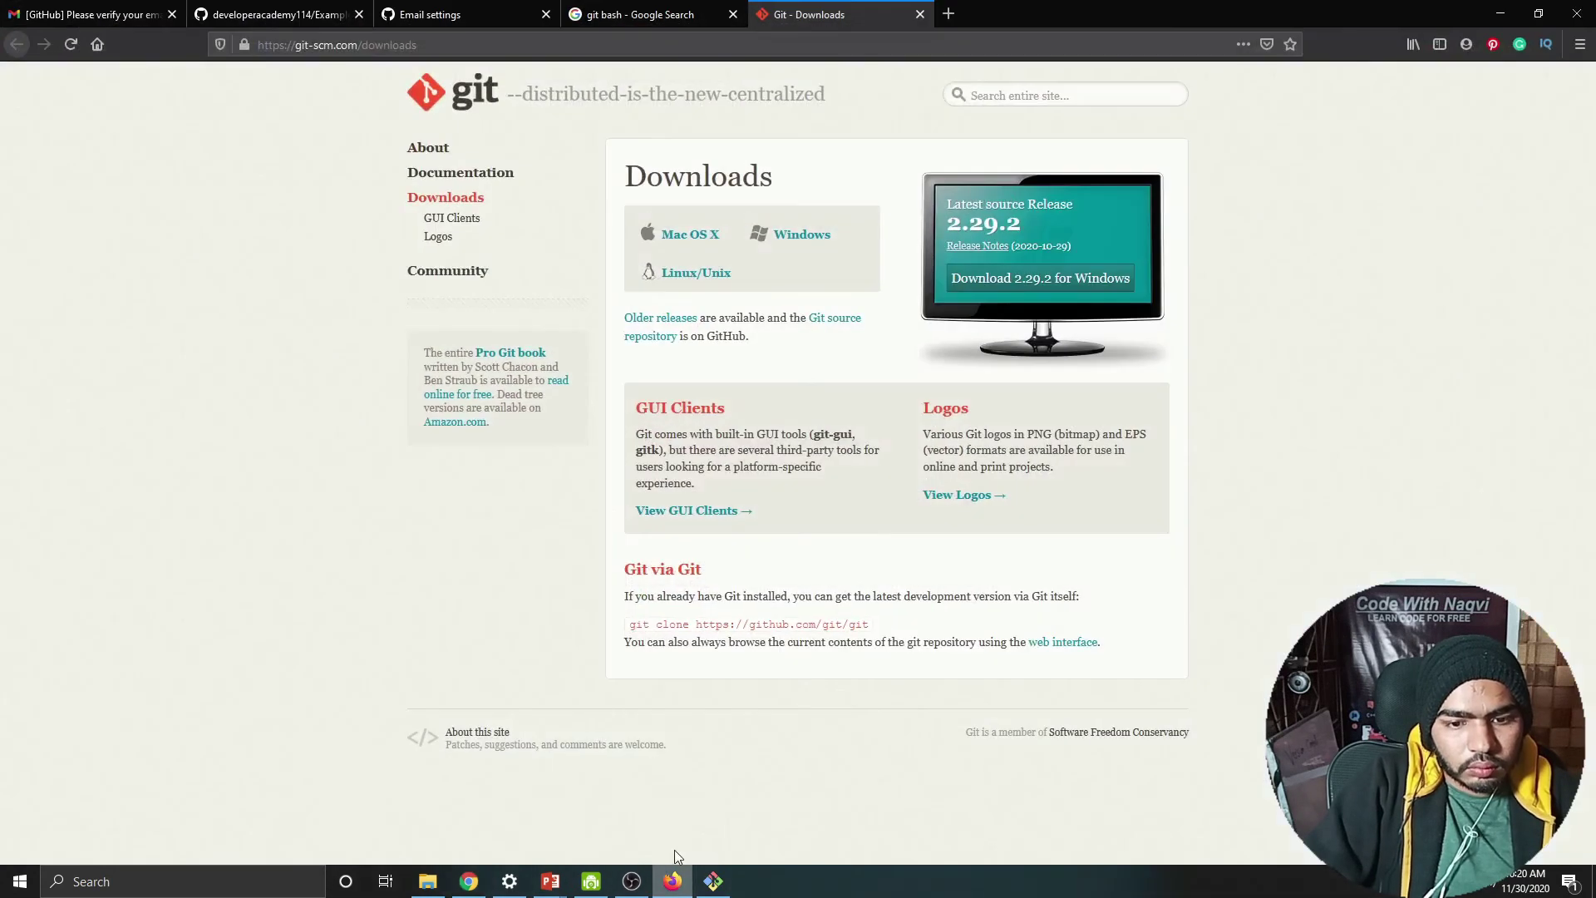
pyautogui.click(328, 15)
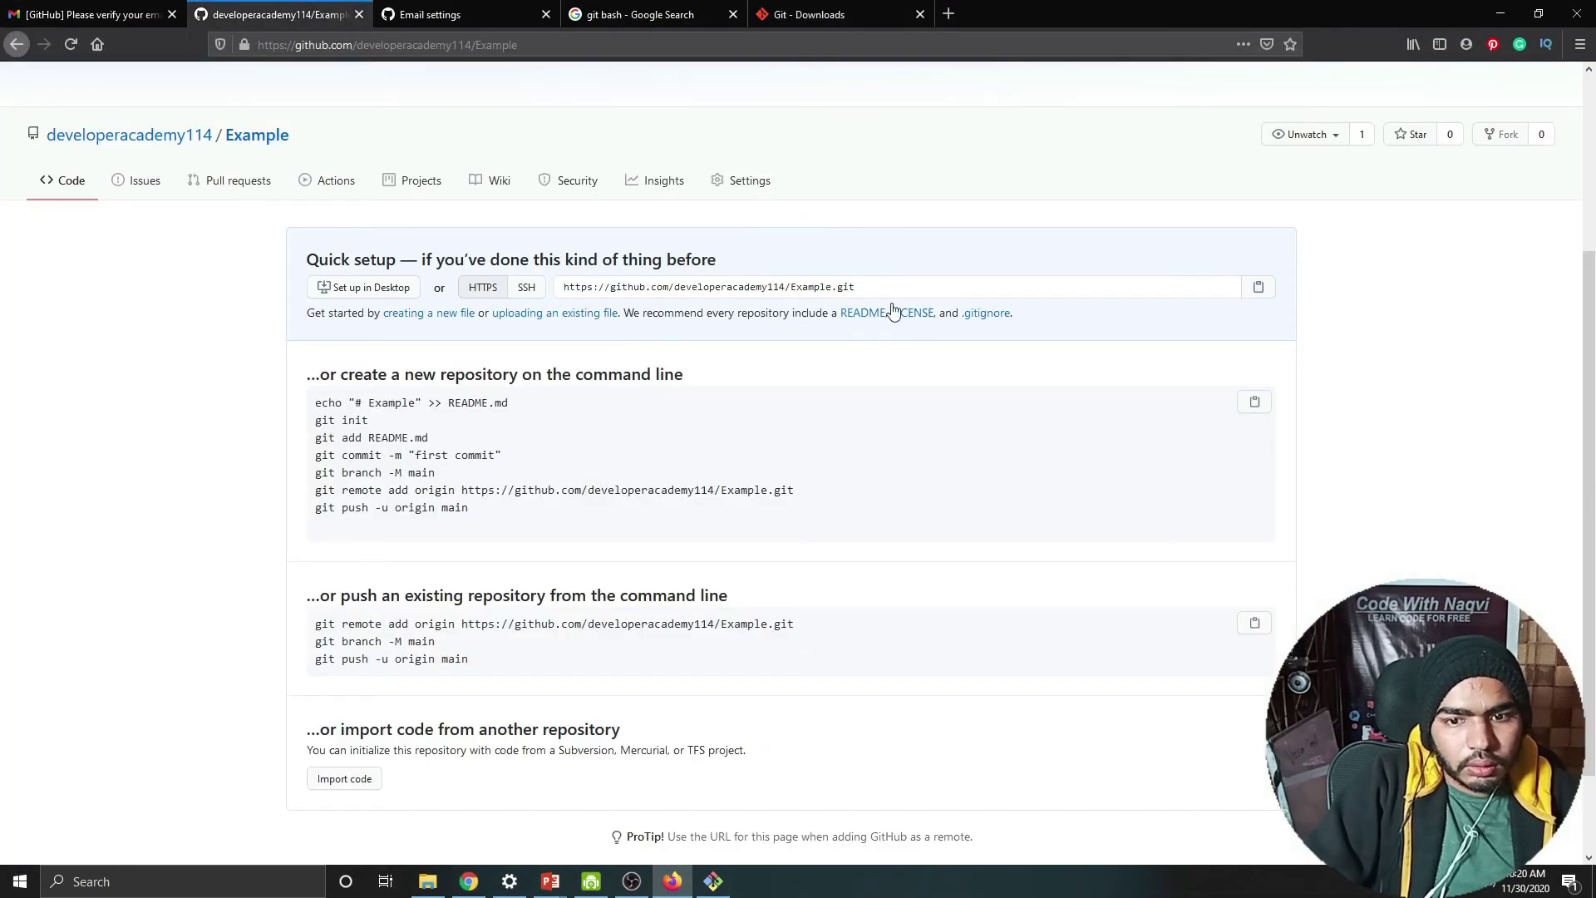
pyautogui.tripleClick(856, 288)
pyautogui.hotkey('ctrl', 'c')
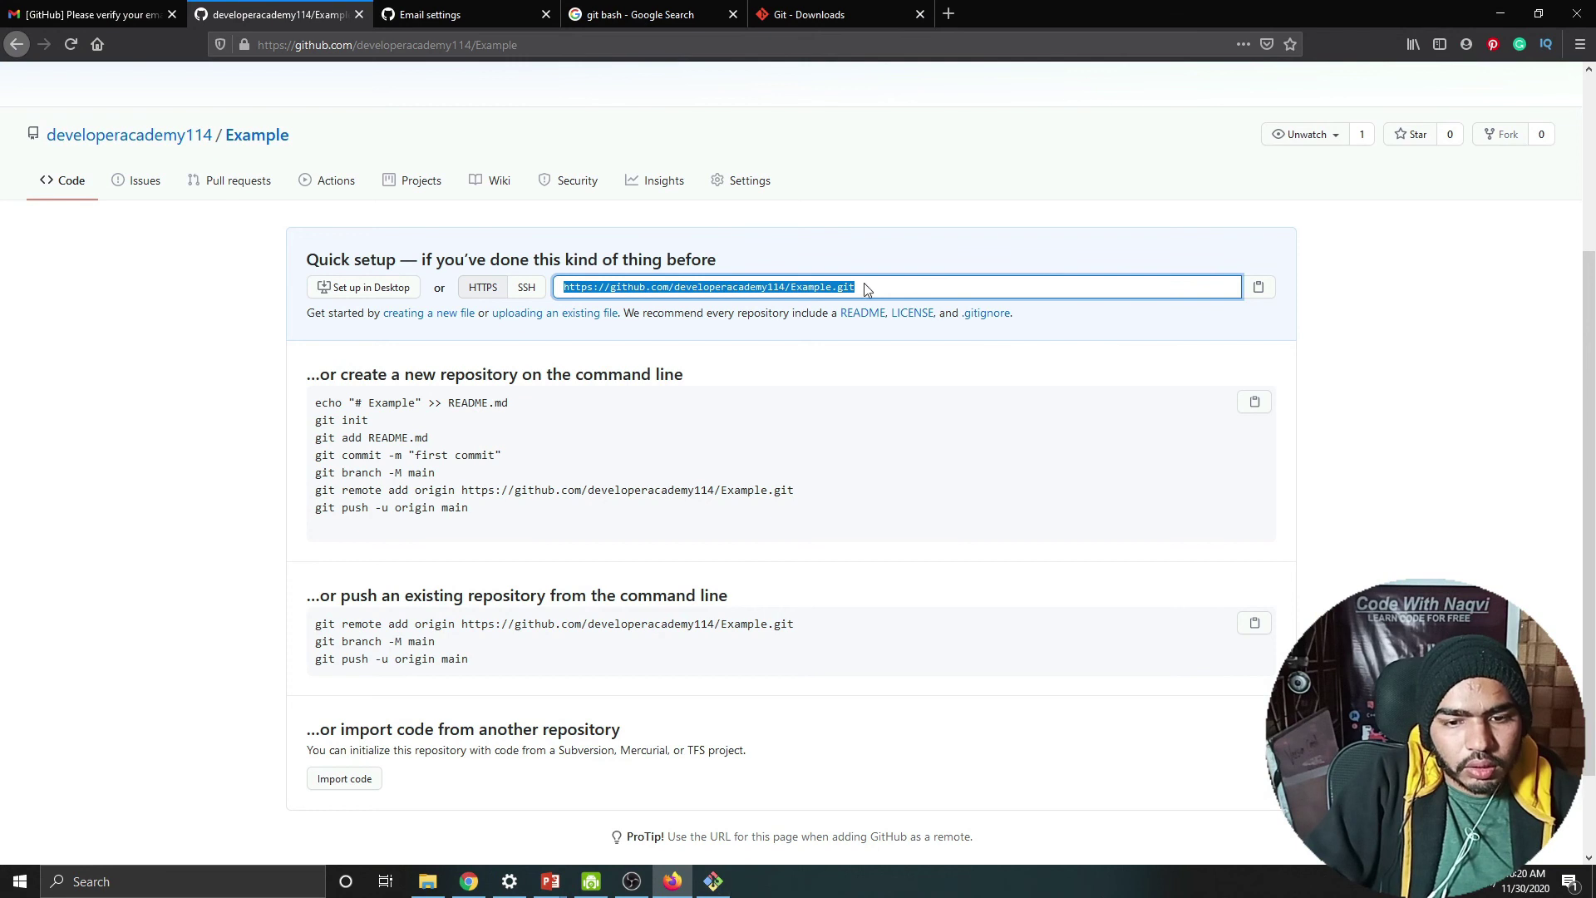
pyautogui.click(1257, 287)
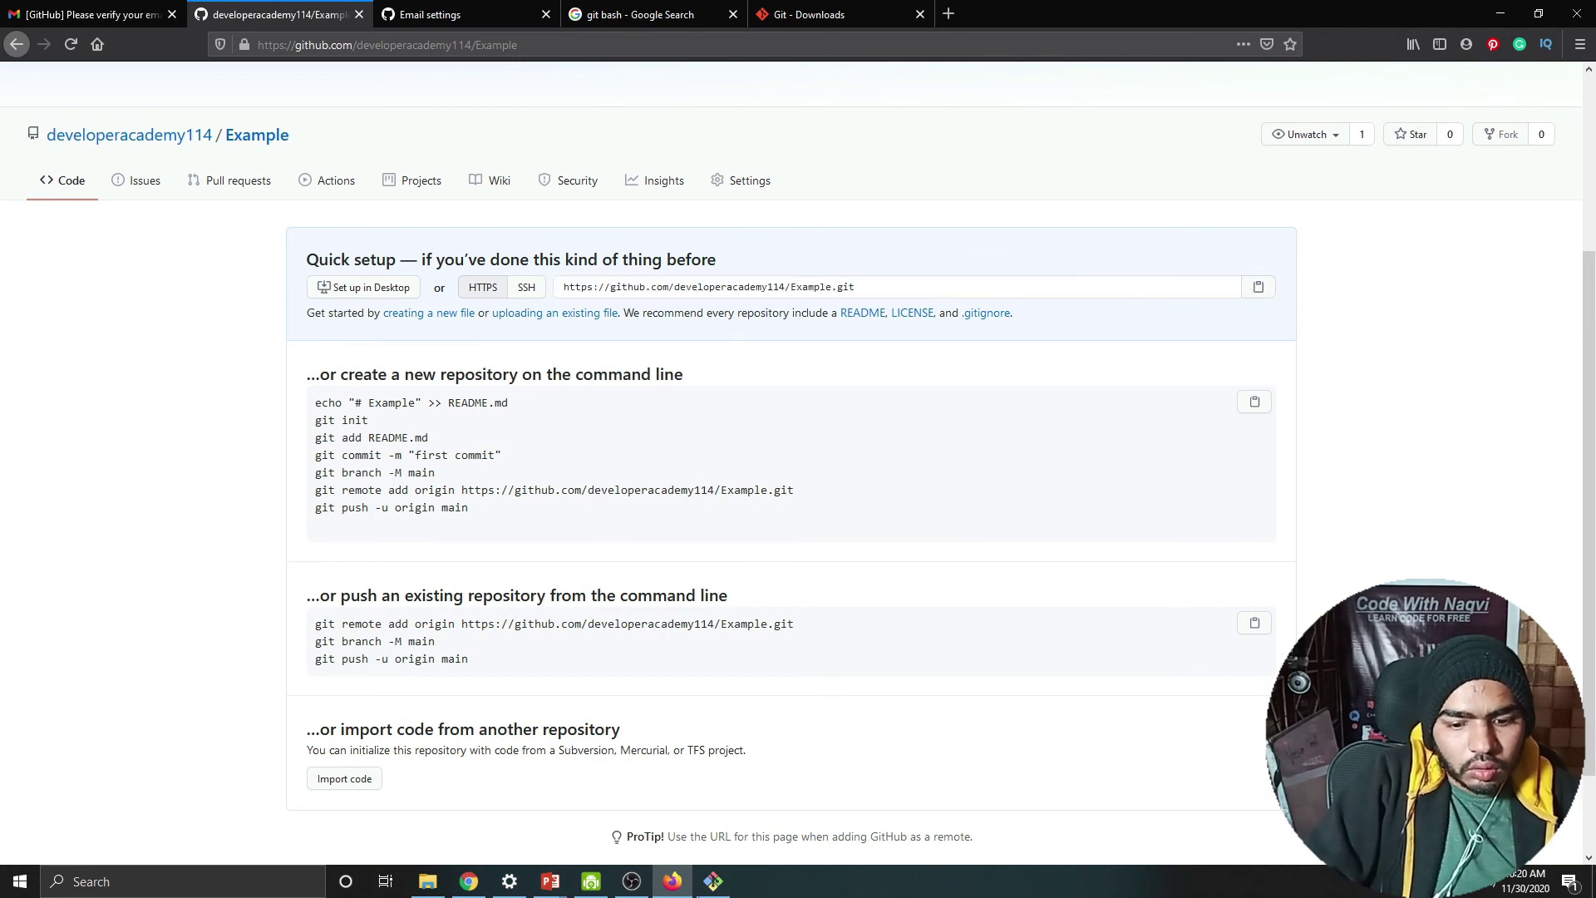
pyautogui.click(713, 881)
pyautogui.write('git')
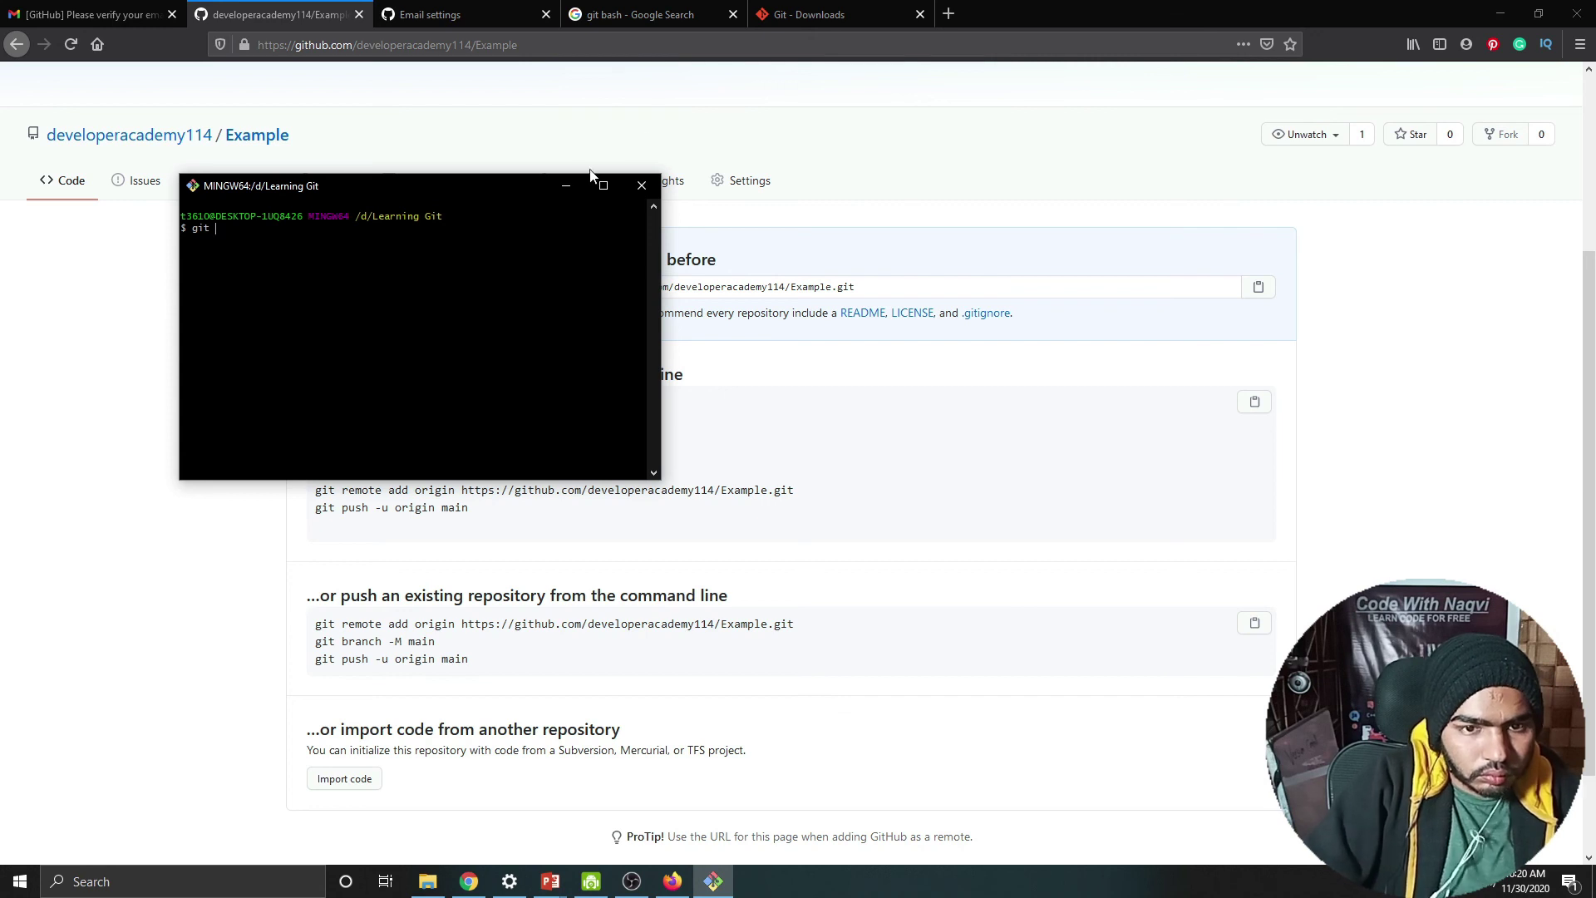
# Step: Run git clone with the pasted Example URL and note the empty-repository warning
pyautogui.click(604, 186)
pyautogui.hotkey('ctrl', '=')
pyautogui.hotkey('ctrl', '=')
pyautogui.hotkey('ctrl', '=')
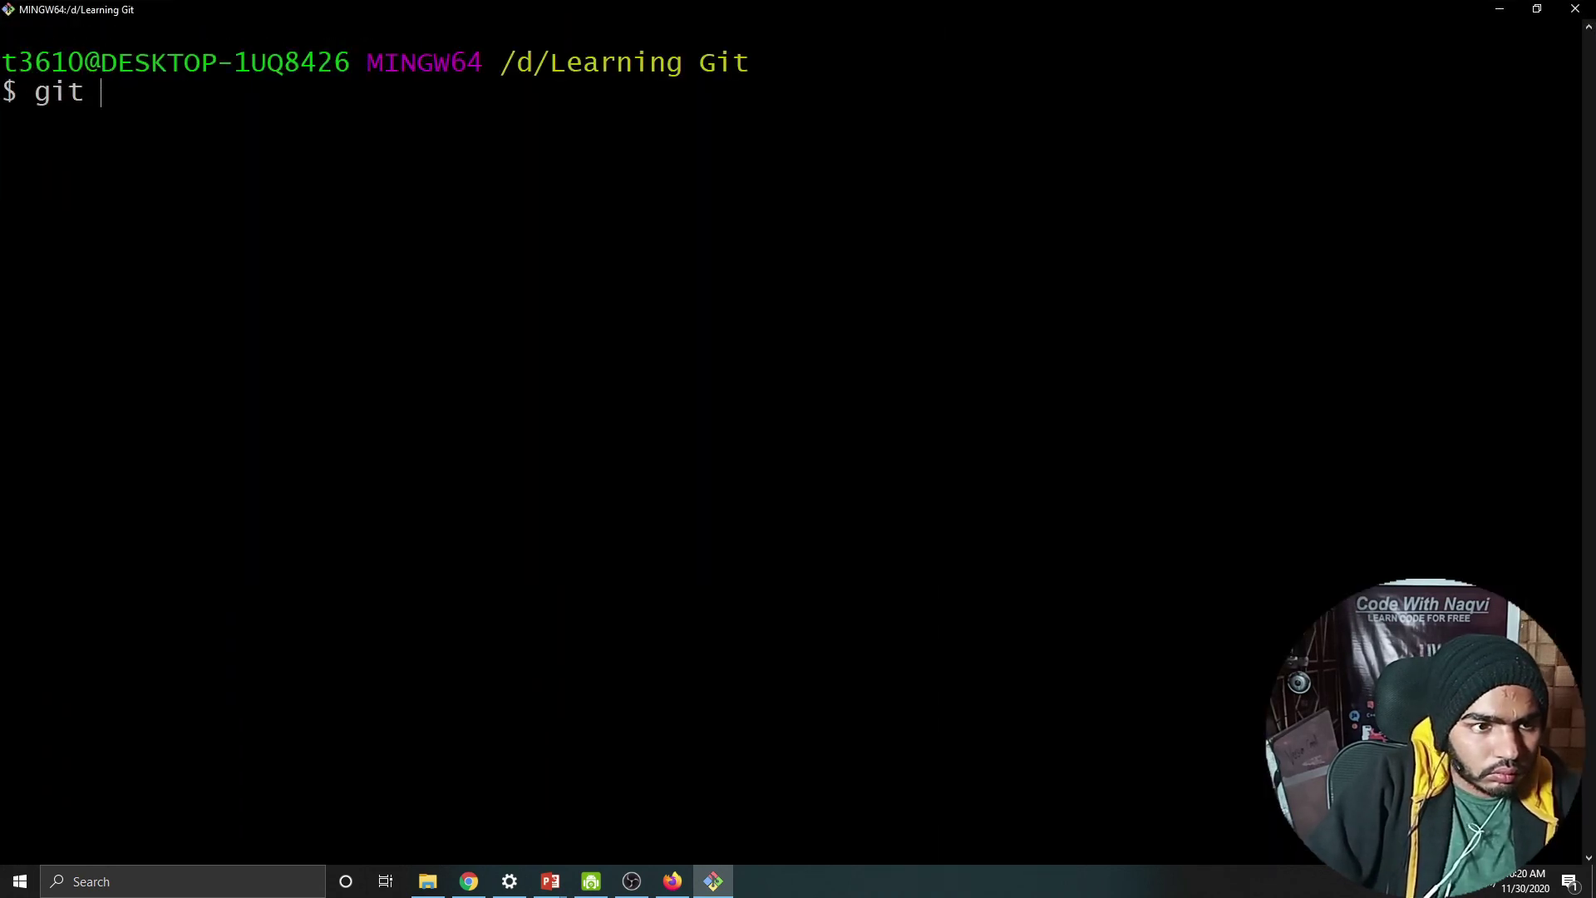
pyautogui.write('clone')
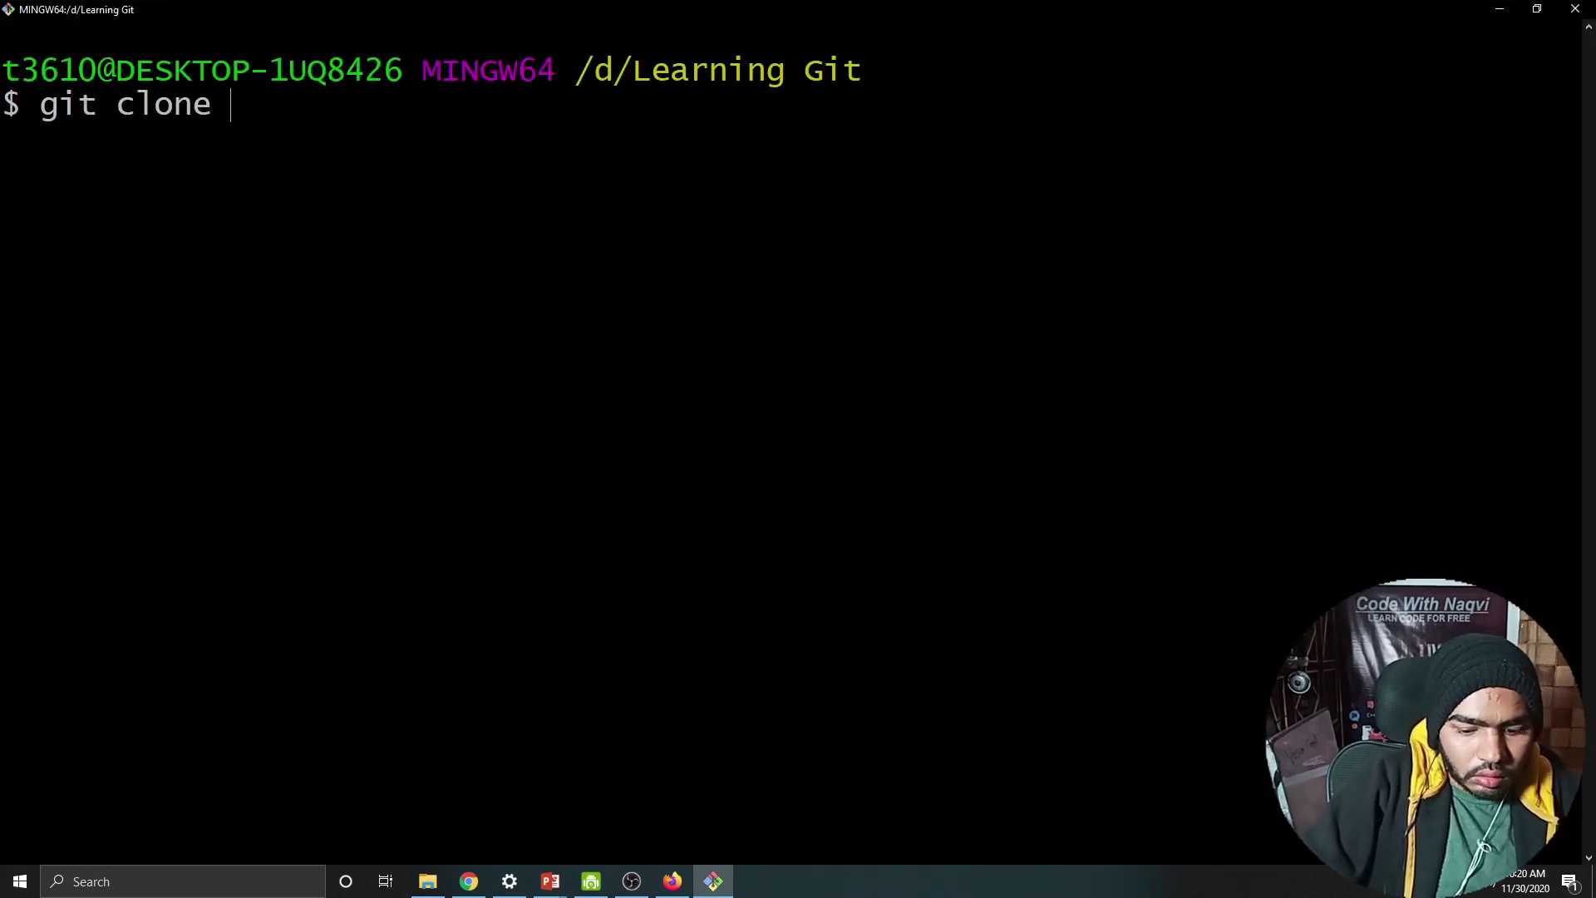
pyautogui.press('shift+Insert')
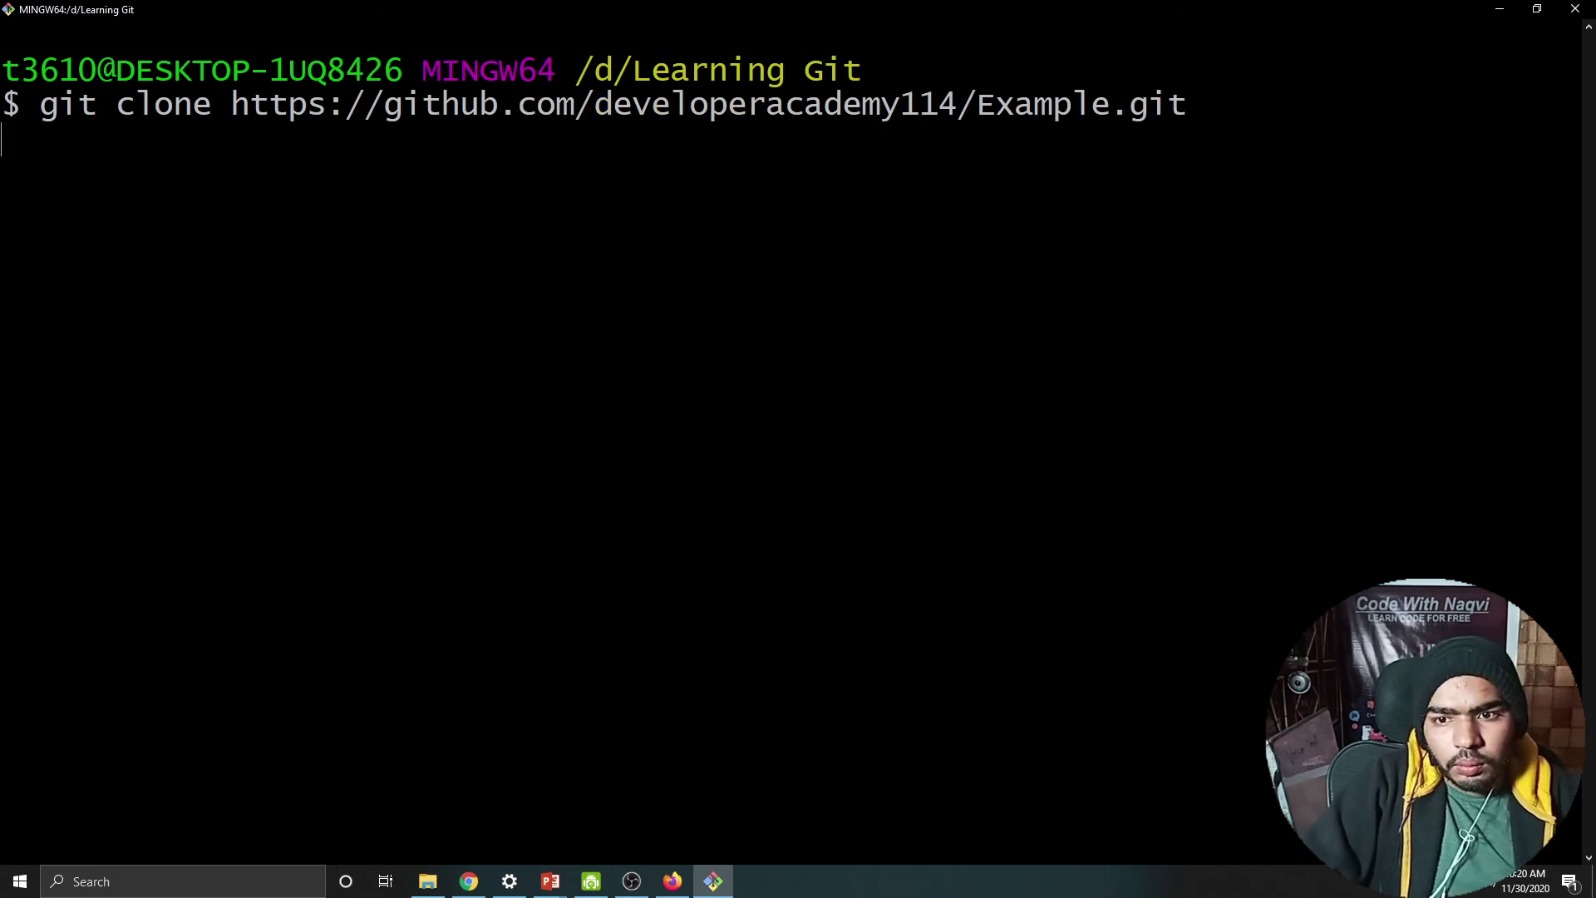
pyautogui.press('Return')
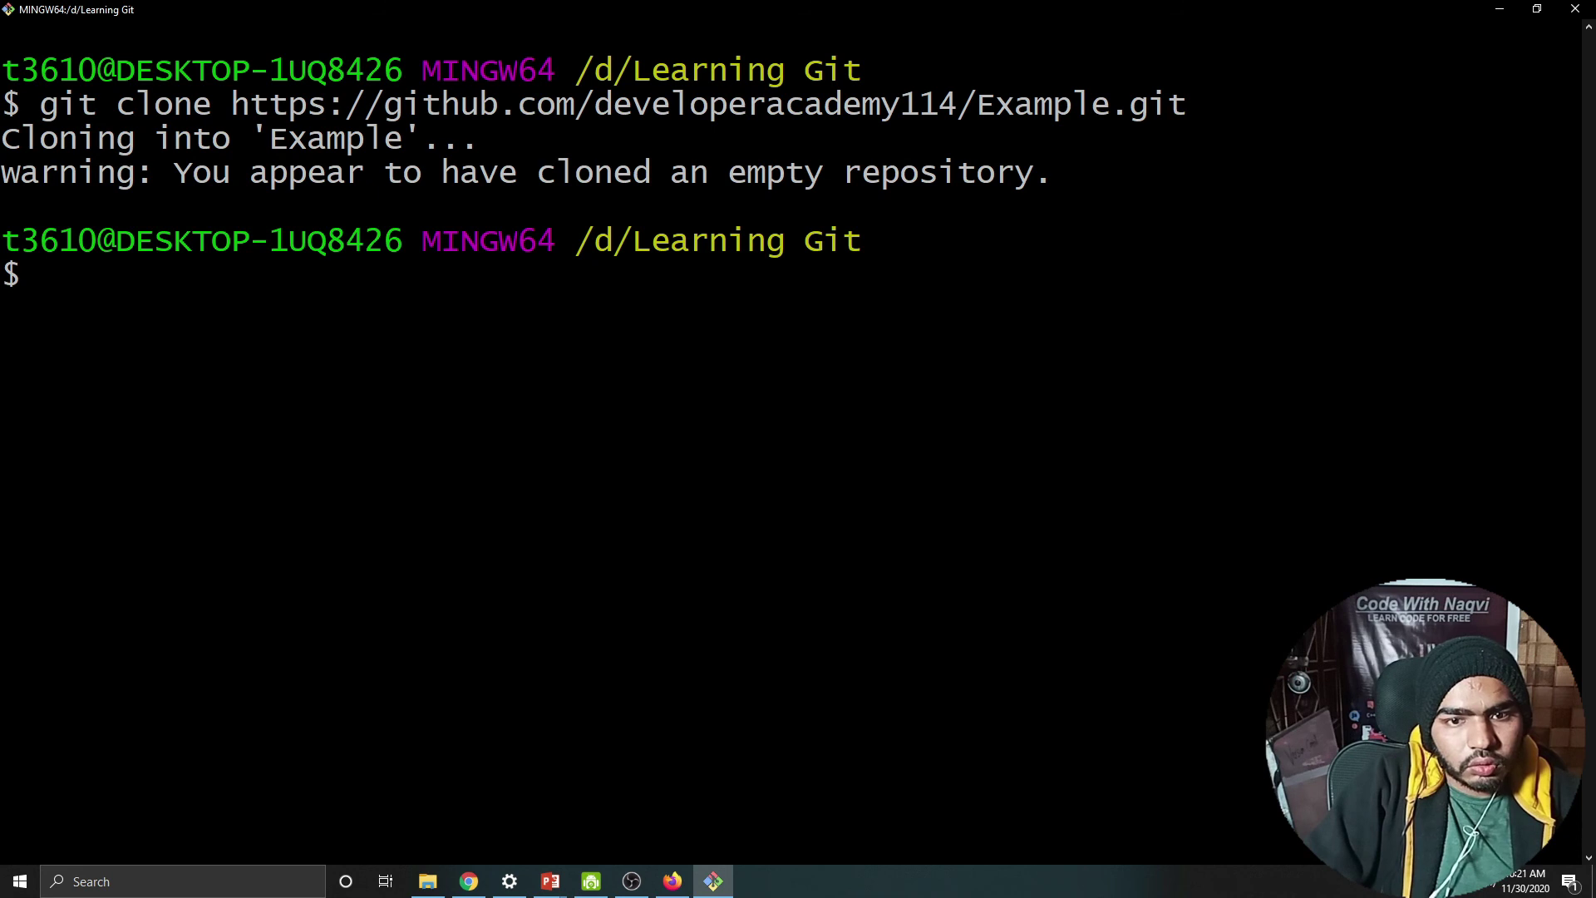
pyautogui.moveTo(155, 173); pyautogui.dragTo(1221, 186)
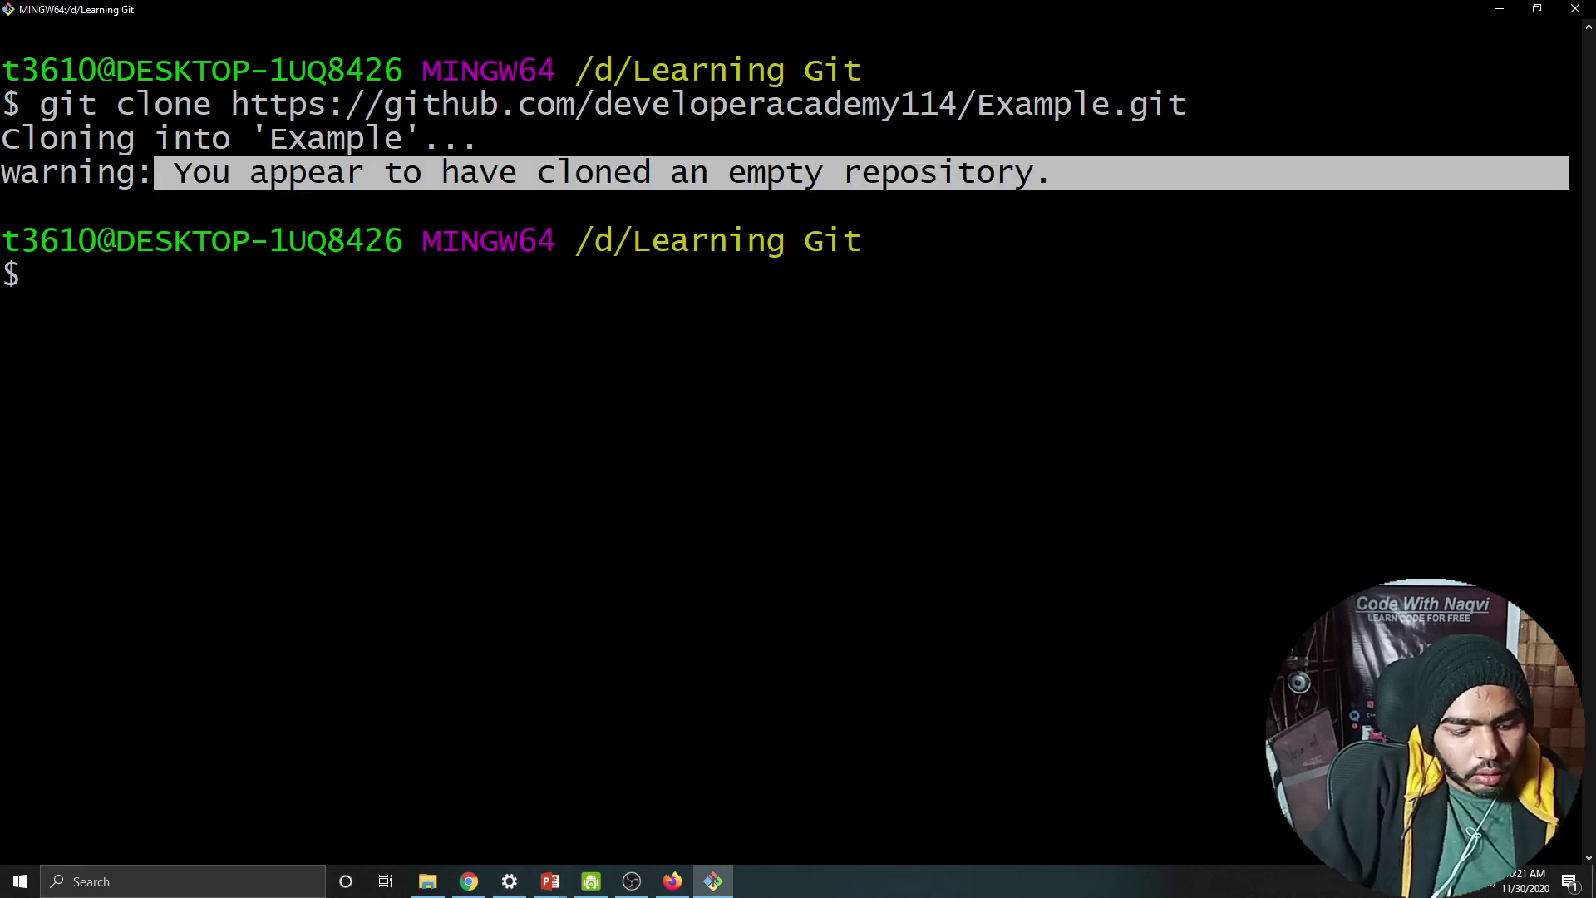
pyautogui.hotkey('alt', 'Tab')
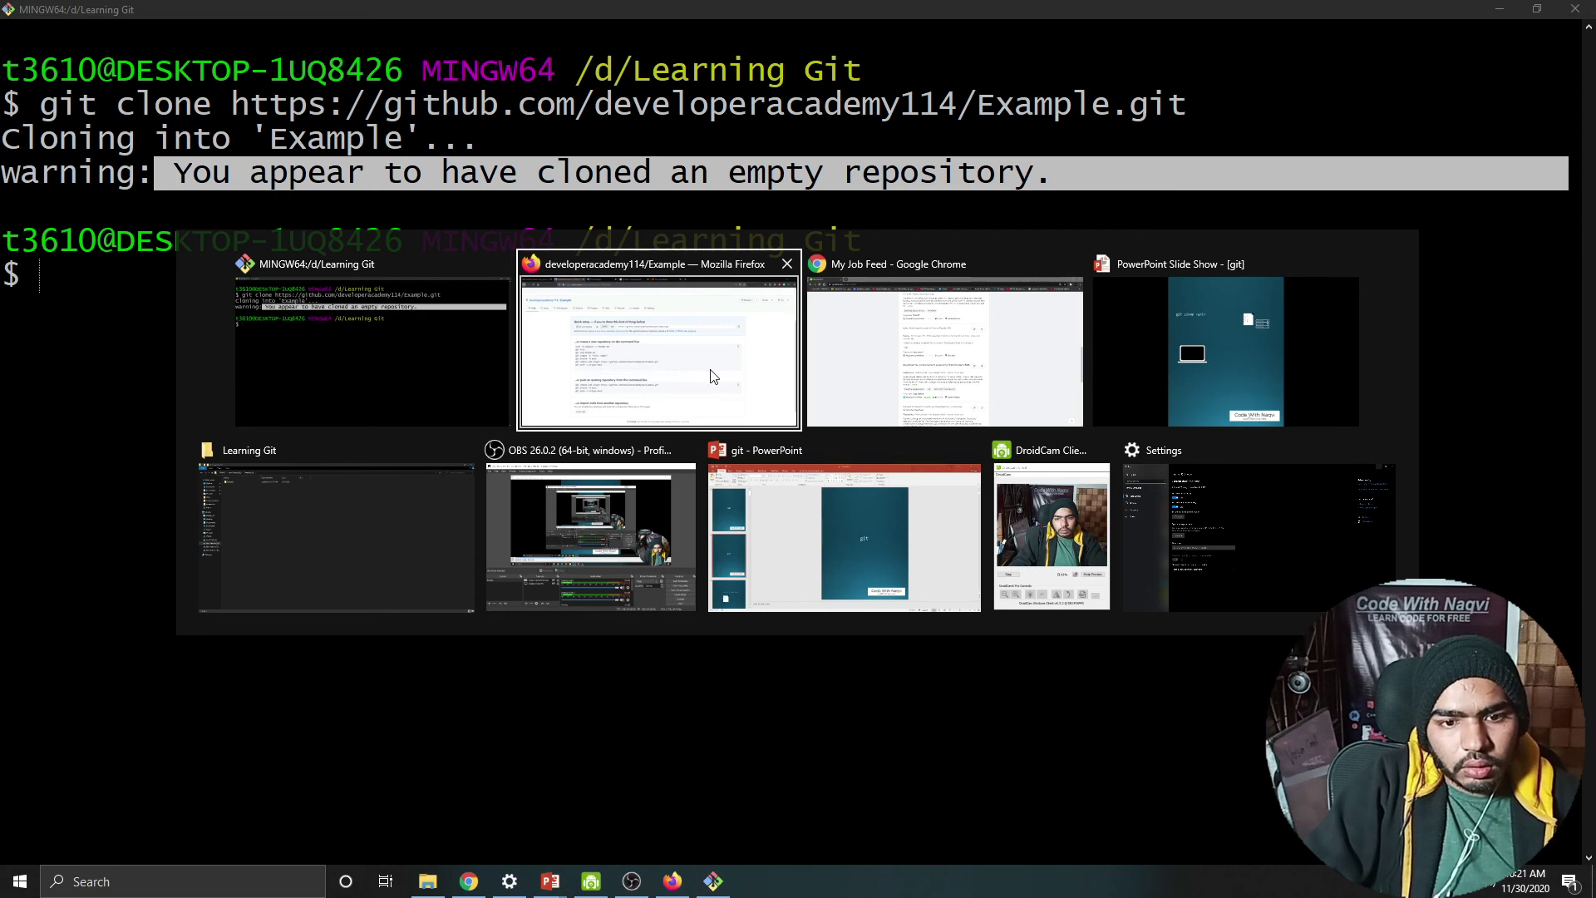
pyautogui.click(713, 377)
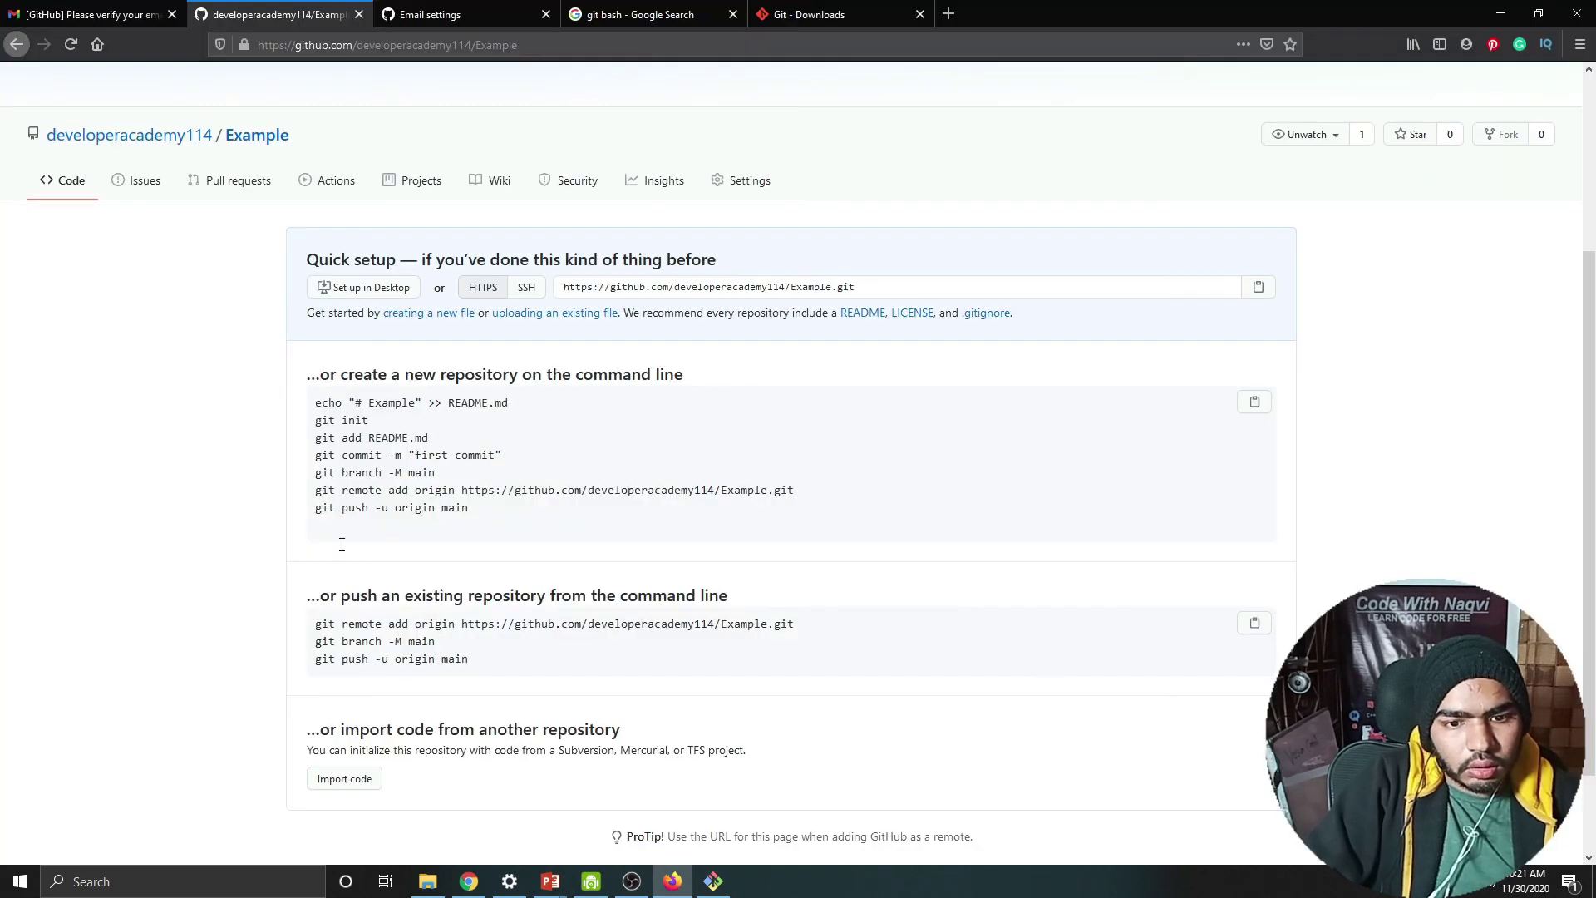
# Step: Create an empty index.html with touch and open the folder in VS Code with code
pyautogui.click(713, 881)
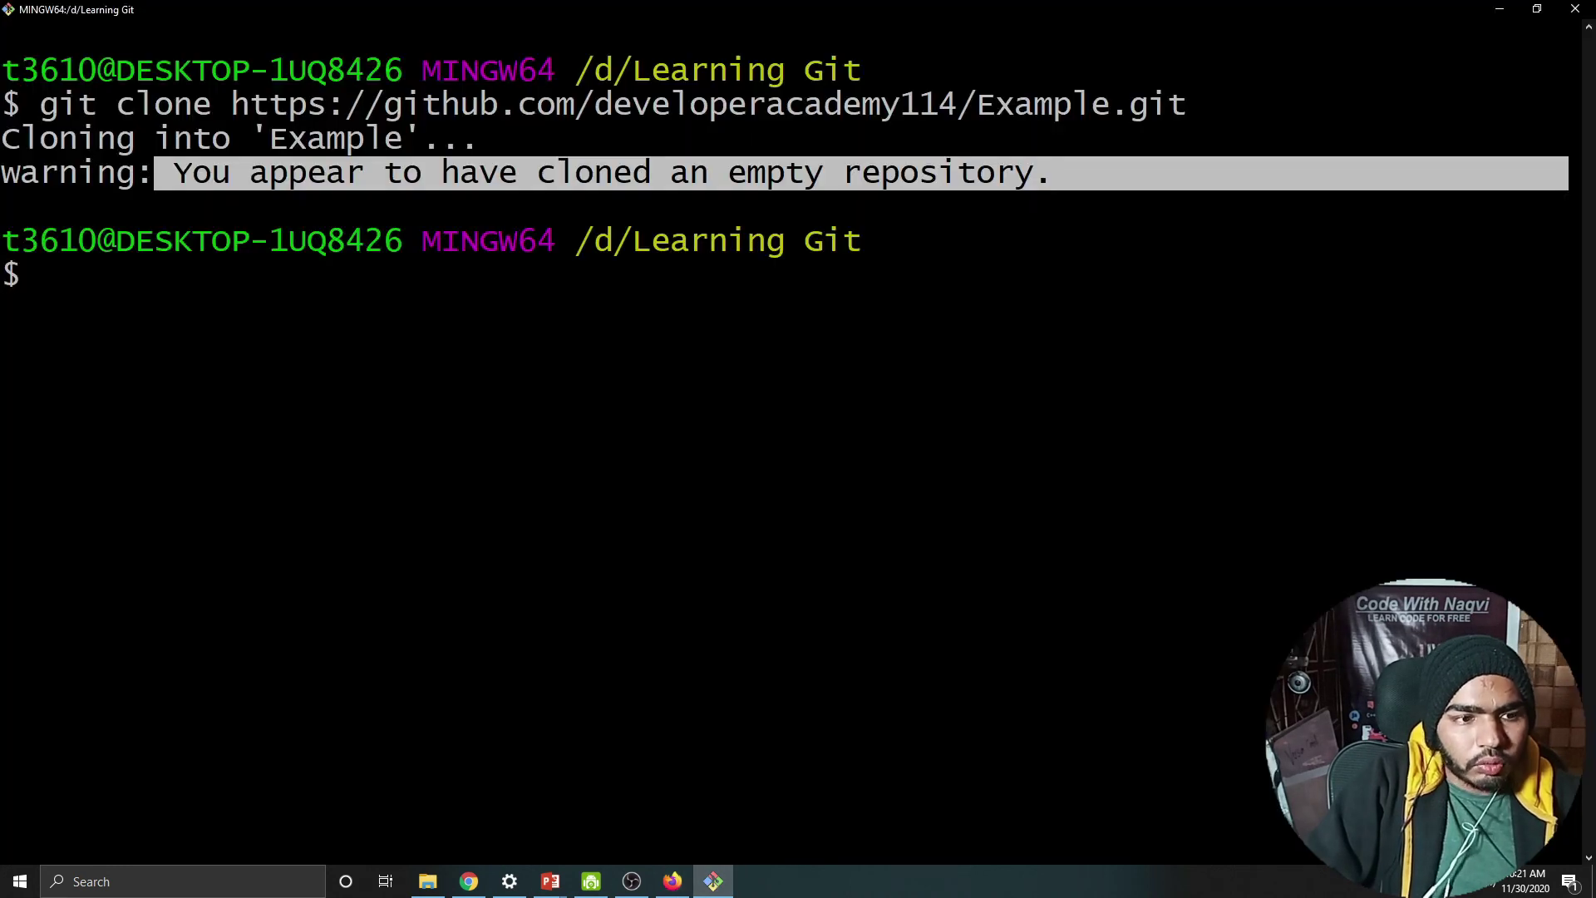
pyautogui.write('touch index')
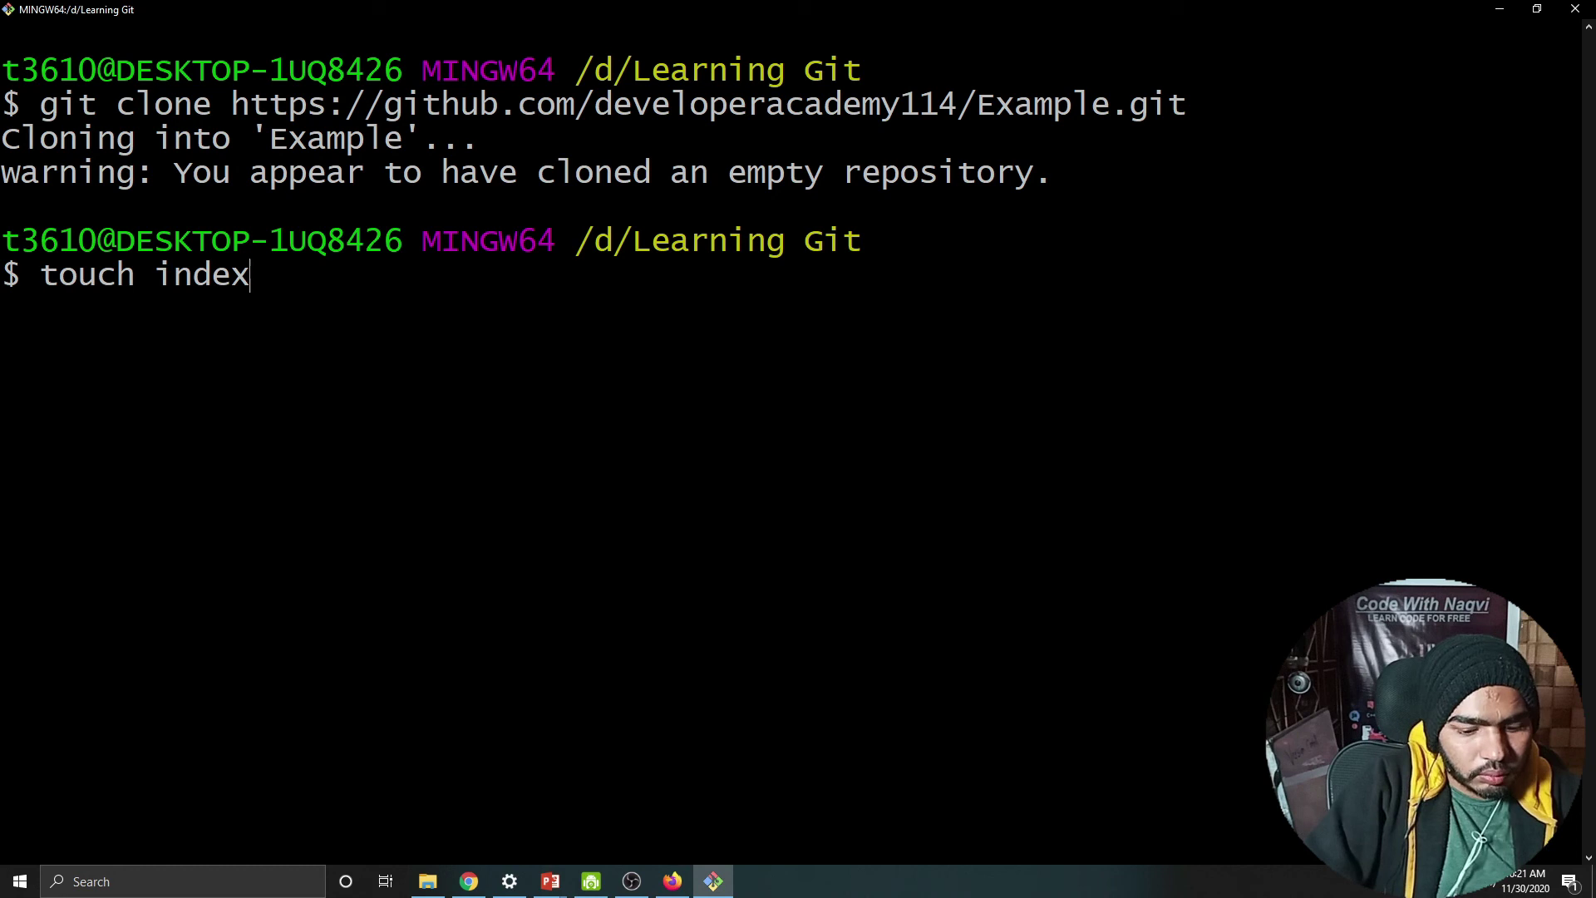
pyautogui.write(',html')
pyautogui.press('Return')
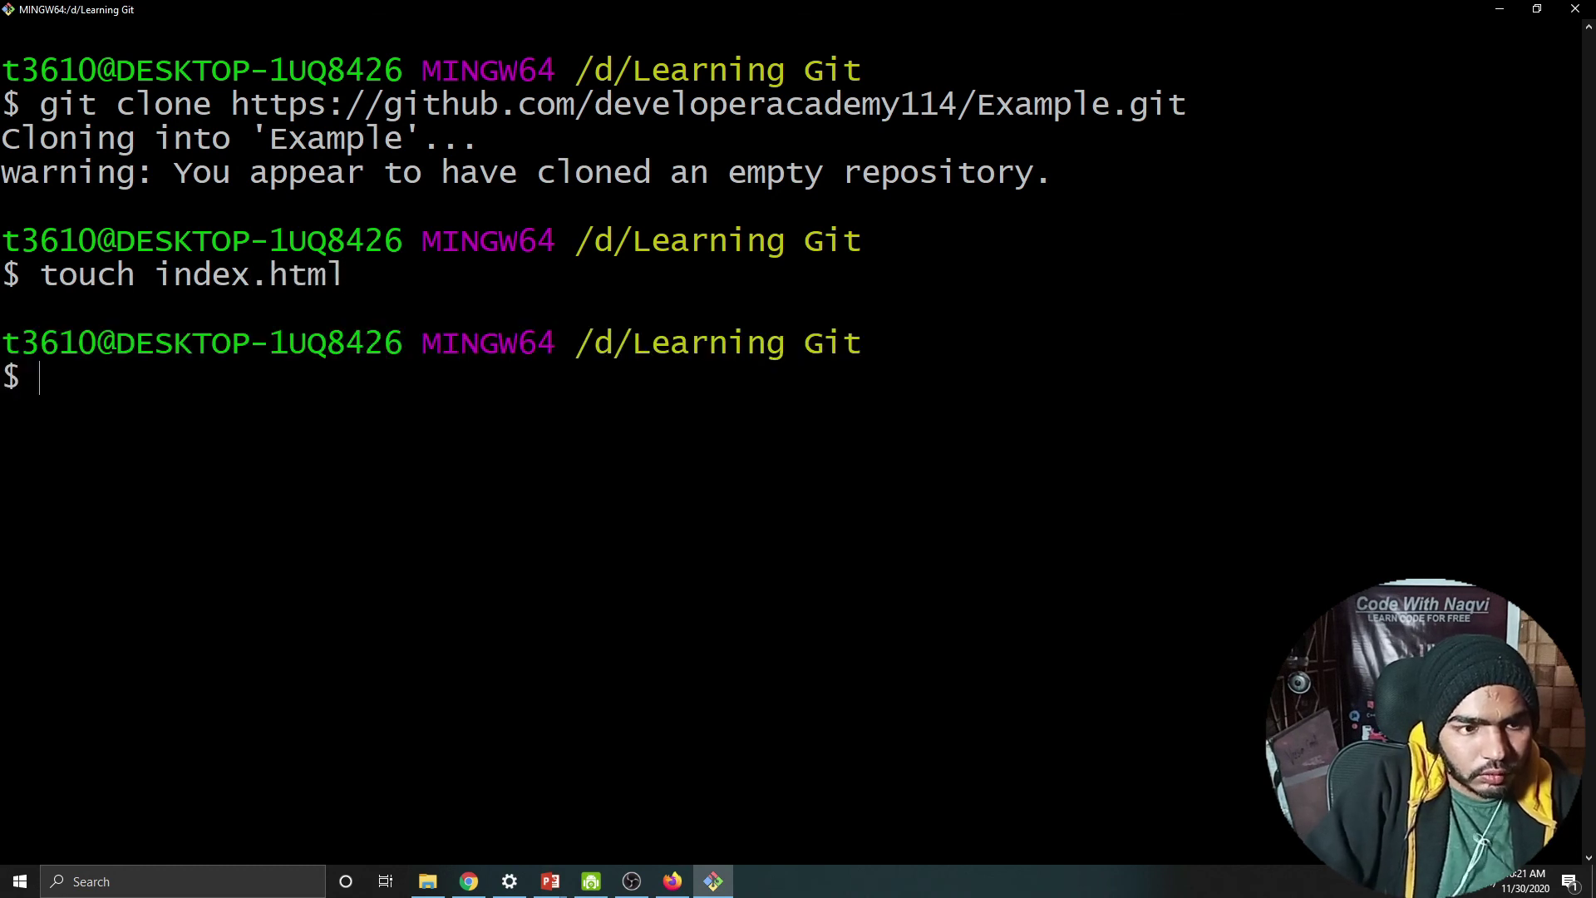
pyautogui.write('code .')
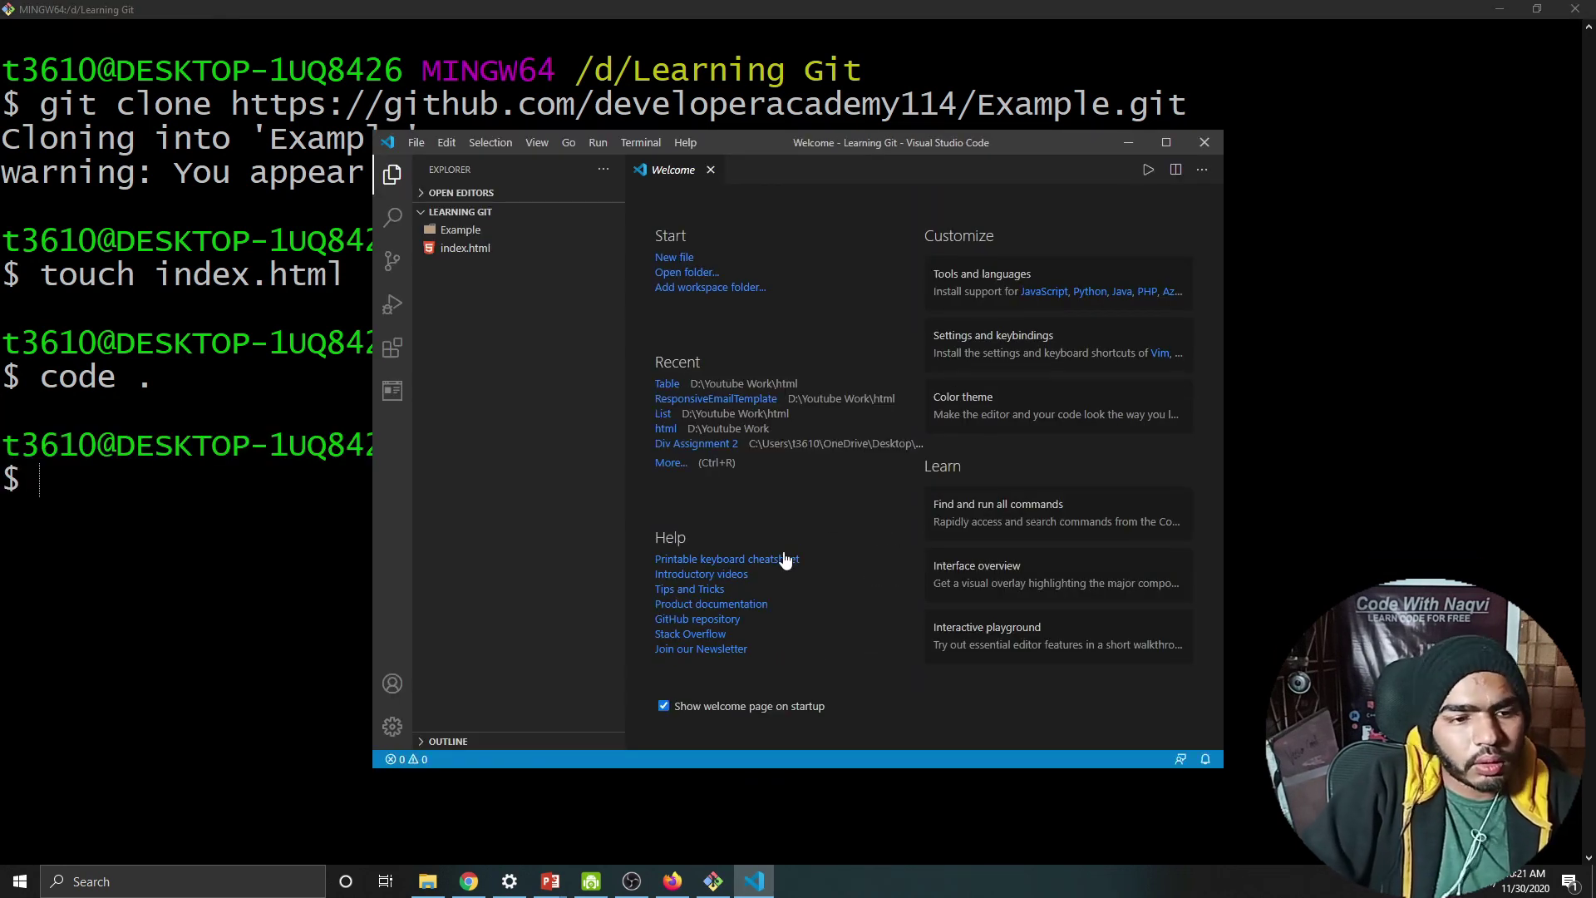
# Step: Open index.html in the maximized editor and write the <!DOCTYPE html> declaration
pyautogui.click(1166, 142)
pyautogui.click(162, 123)
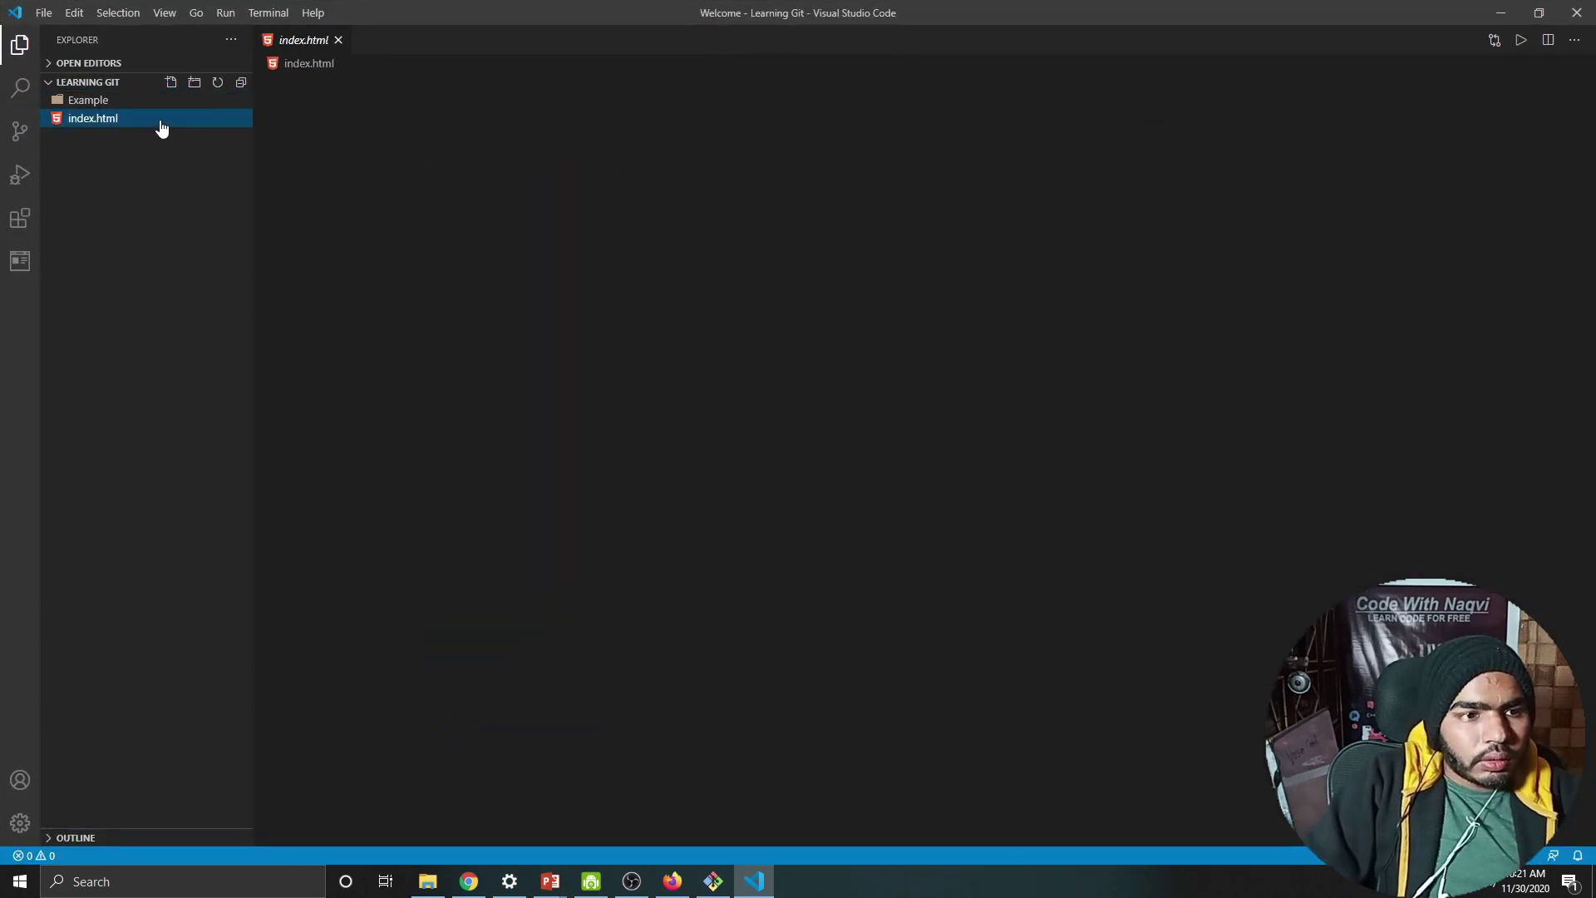
pyautogui.click(336, 104)
pyautogui.write('<!')
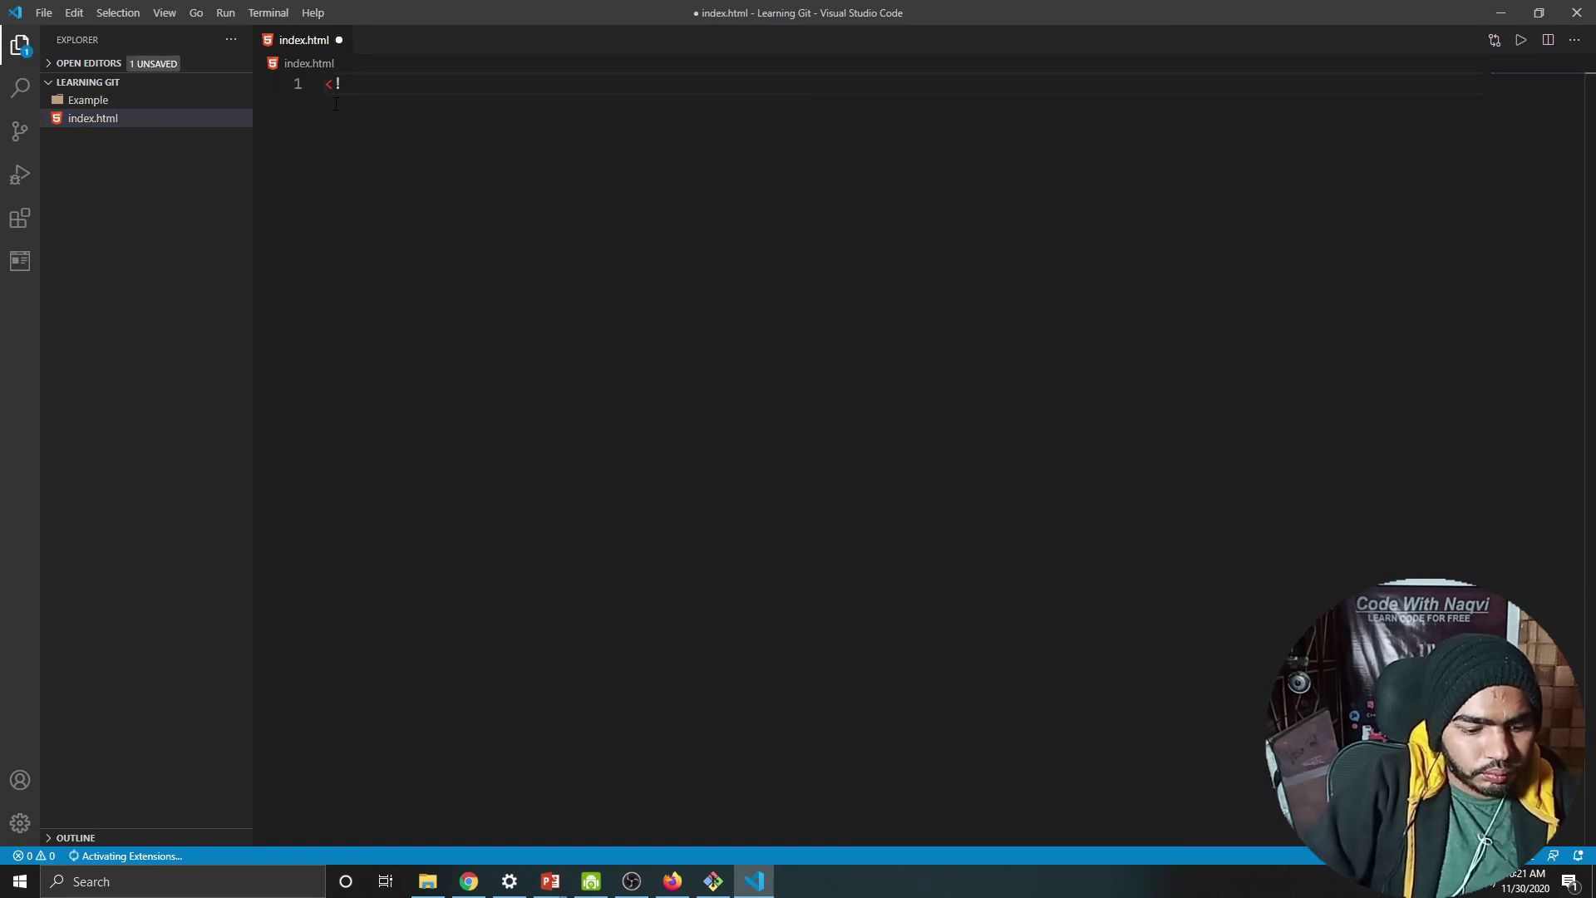
pyautogui.write('DOC')
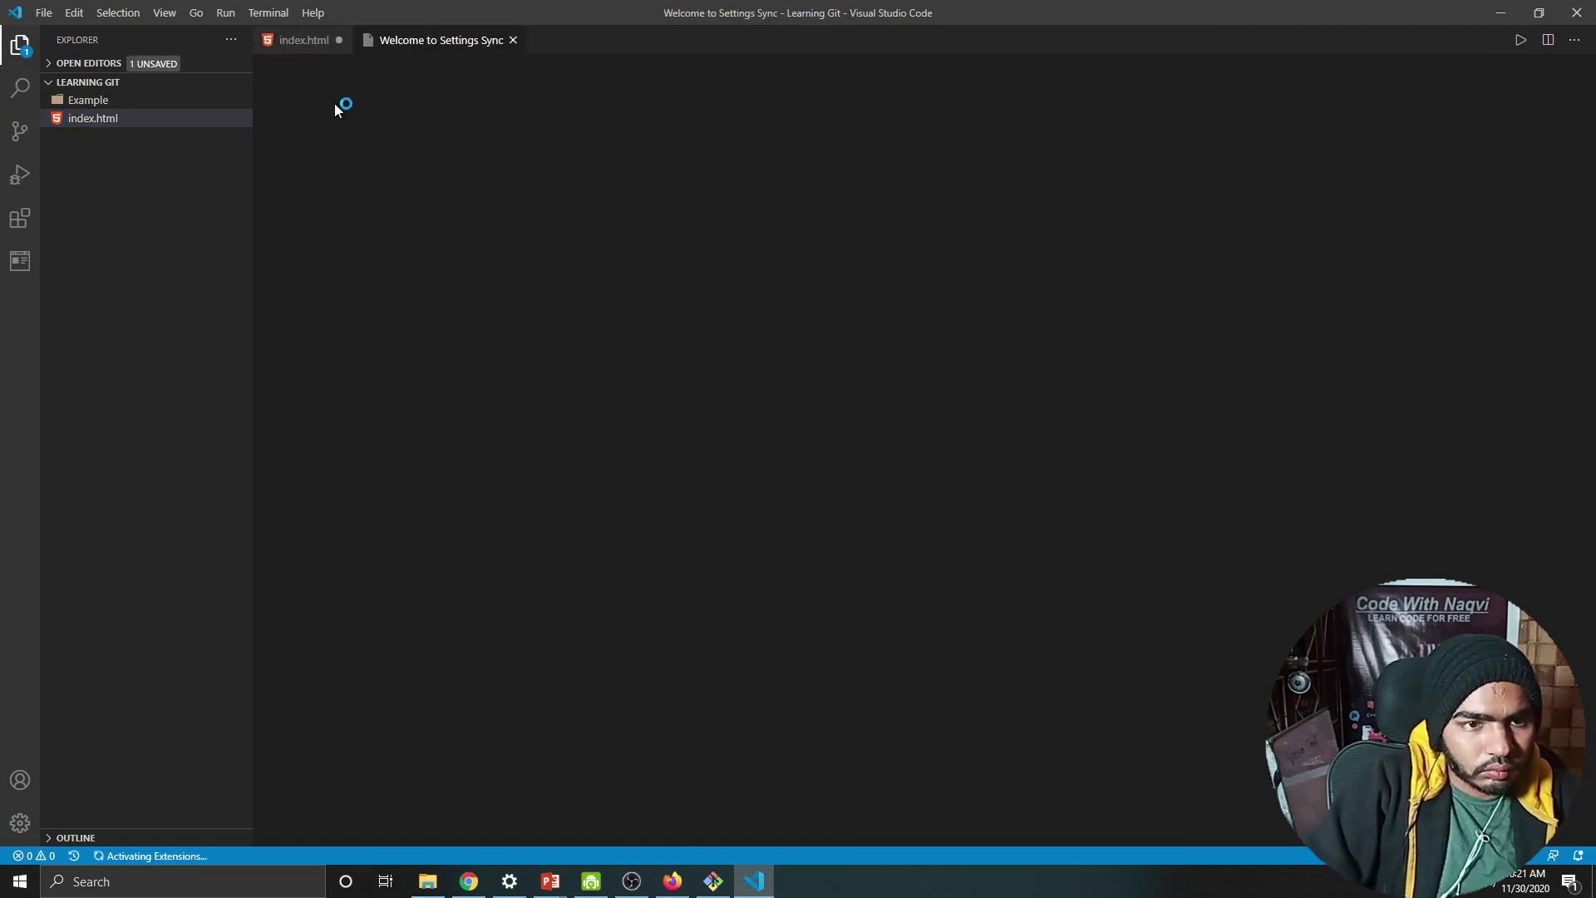
pyautogui.click(513, 40)
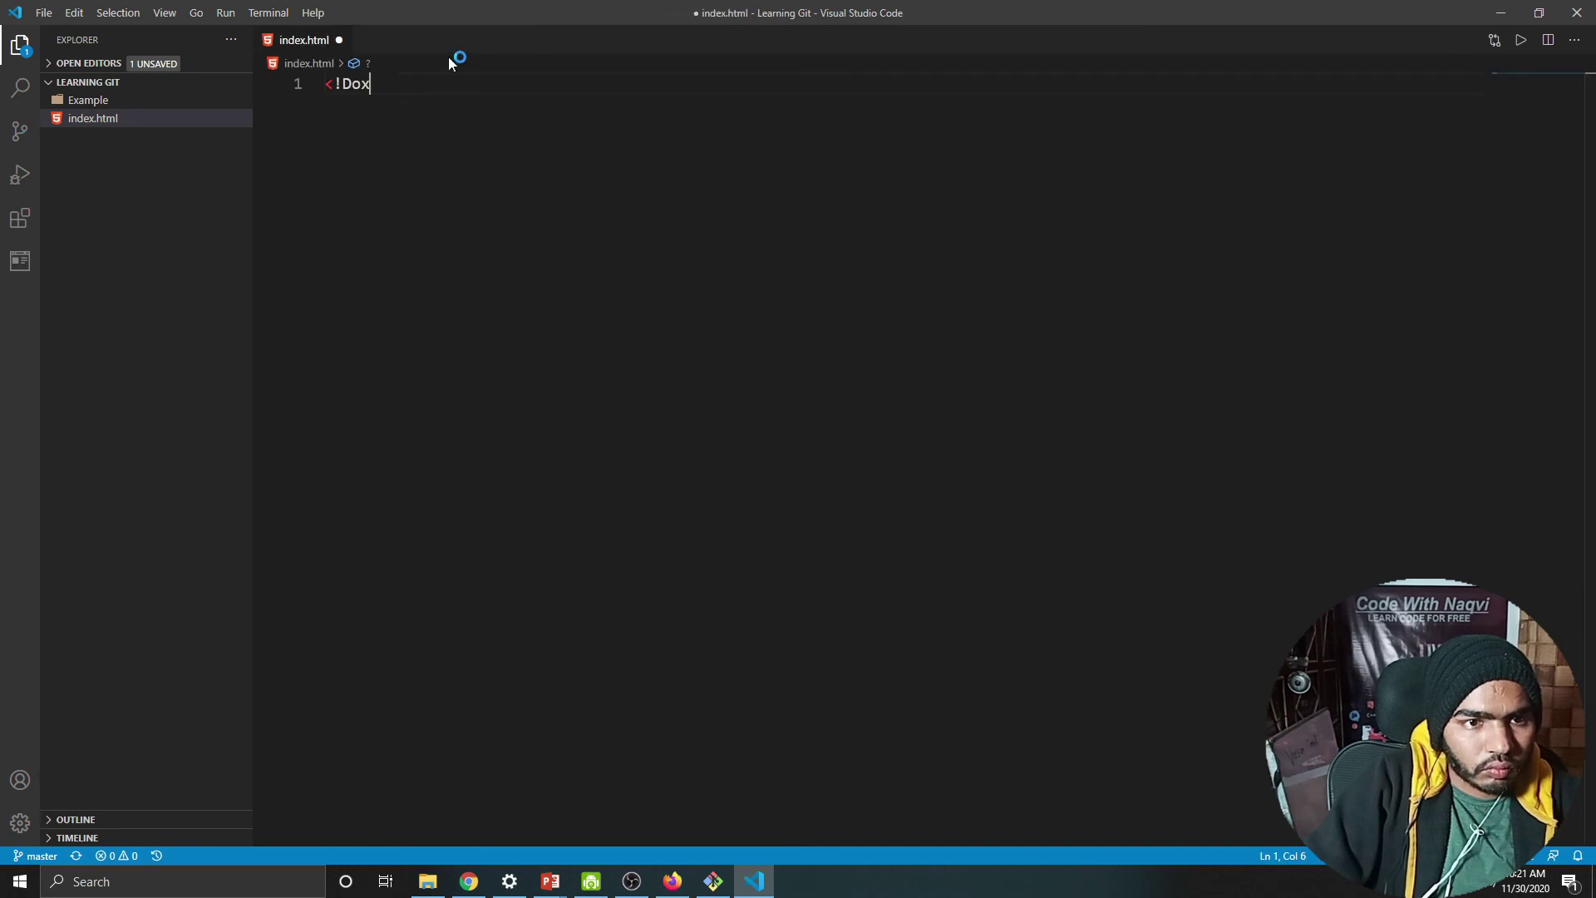
pyautogui.write('ctype html>')
pyautogui.press('Return')
# Step: Add the <html lang="en"> element with a <head> section inside it
pyautogui.write('<h')
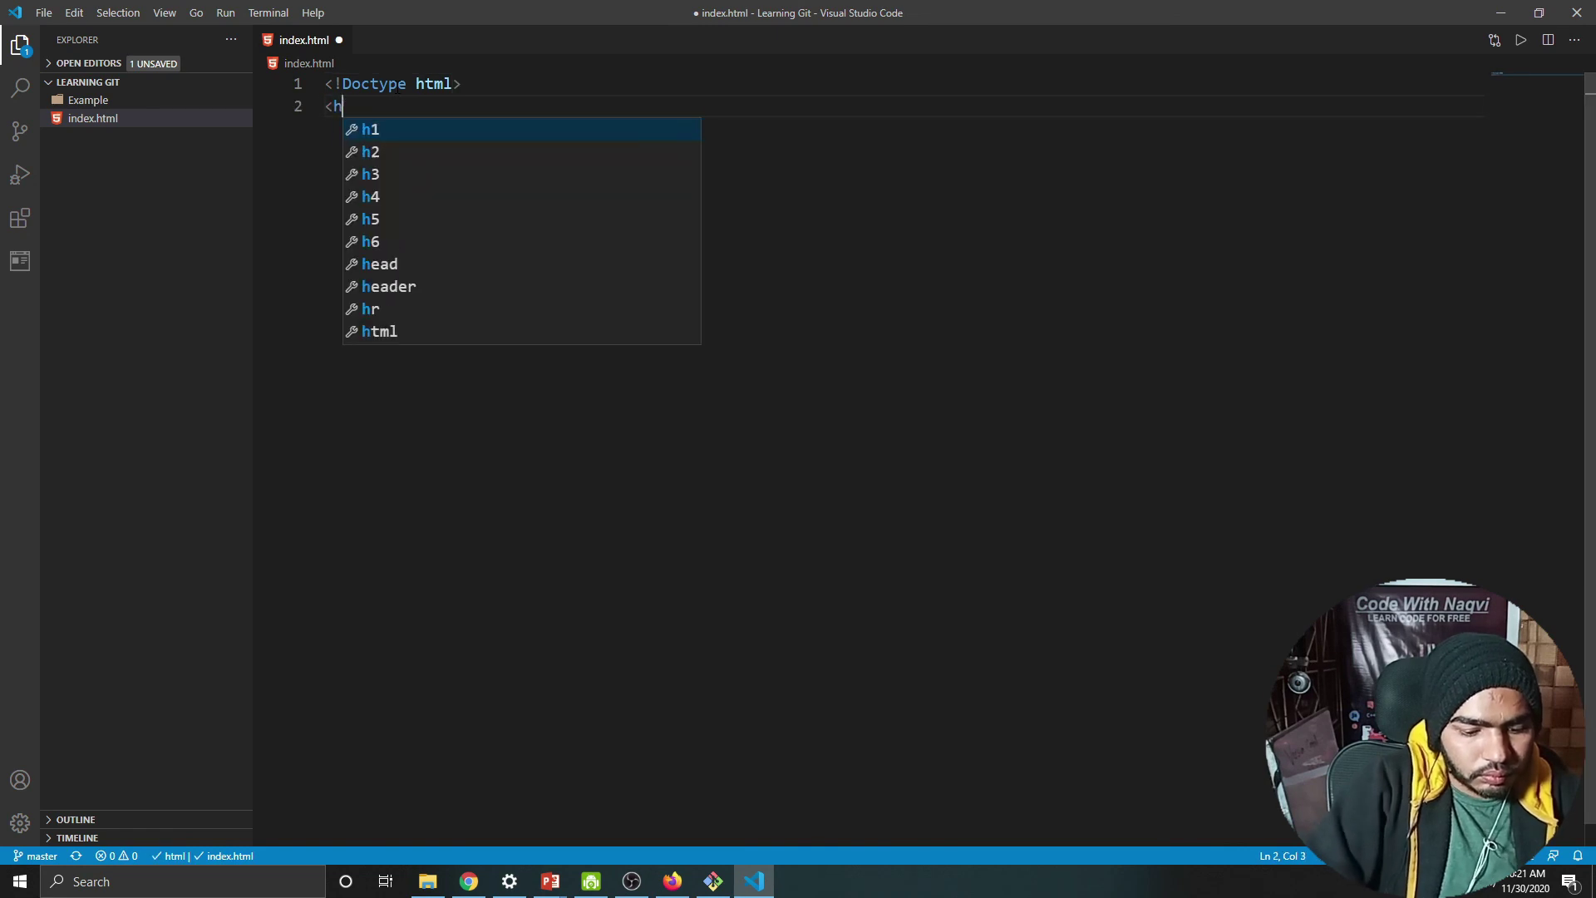
pyautogui.write('tml la')
pyautogui.press('Return')
pyautogui.write('en')
pyautogui.press('Tab')
pyautogui.write('>')
pyautogui.press('Return')
pyautogui.write('<head>')
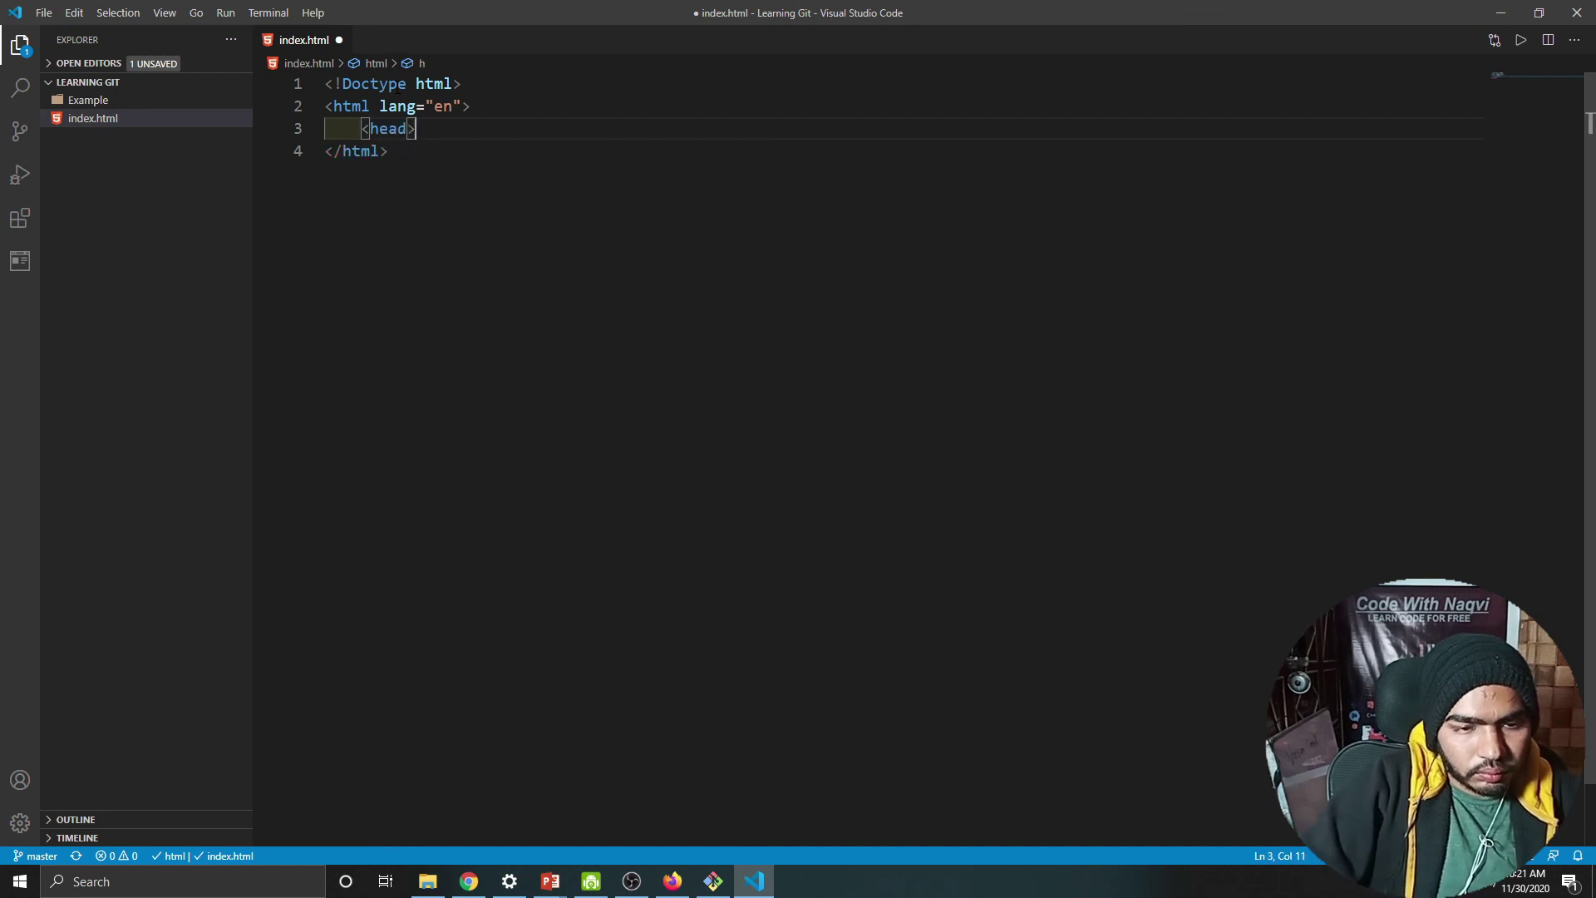
pyautogui.press('Return')
# Step: Give the head the title 'Learning git' and a <meta charset="utf-8"> tag
pyautogui.write('<')
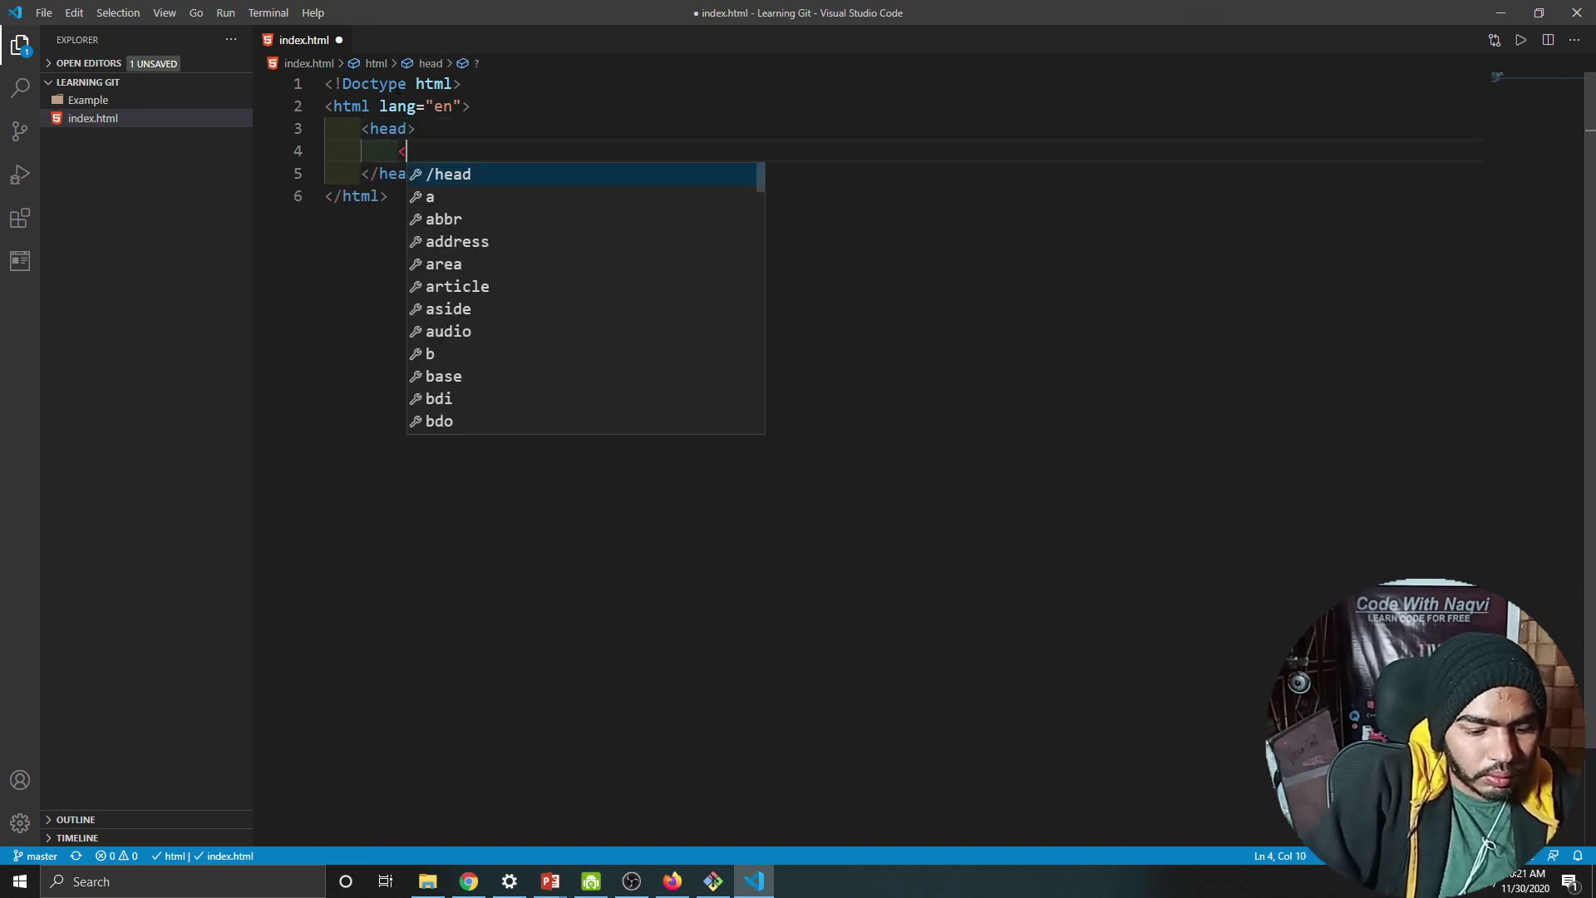
pyautogui.write('title>')
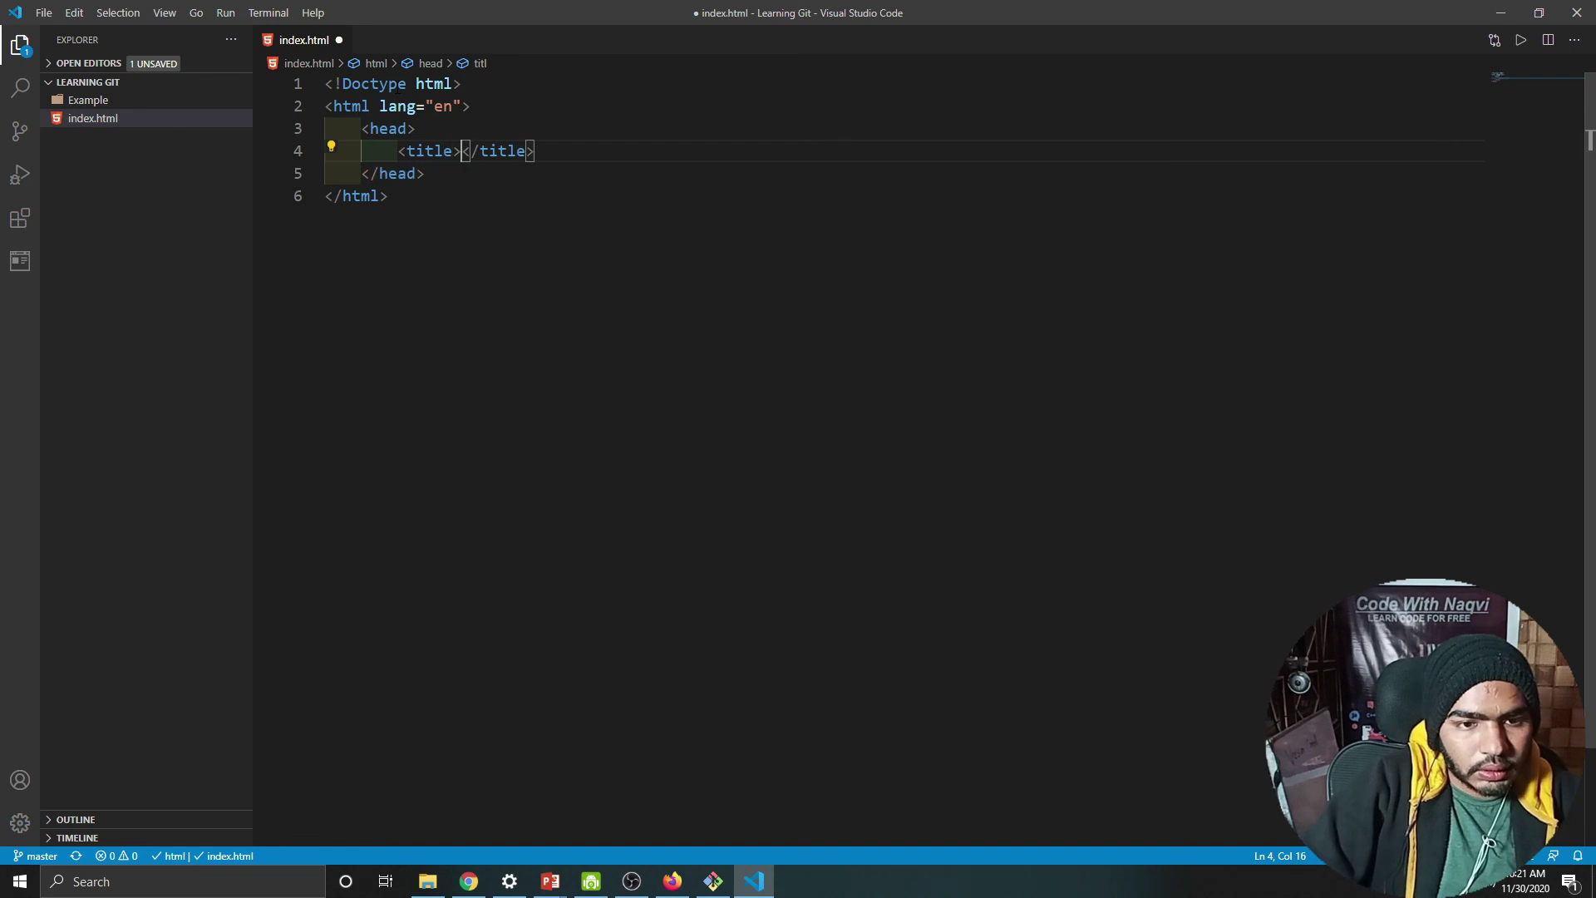
pyautogui.write('Learning')
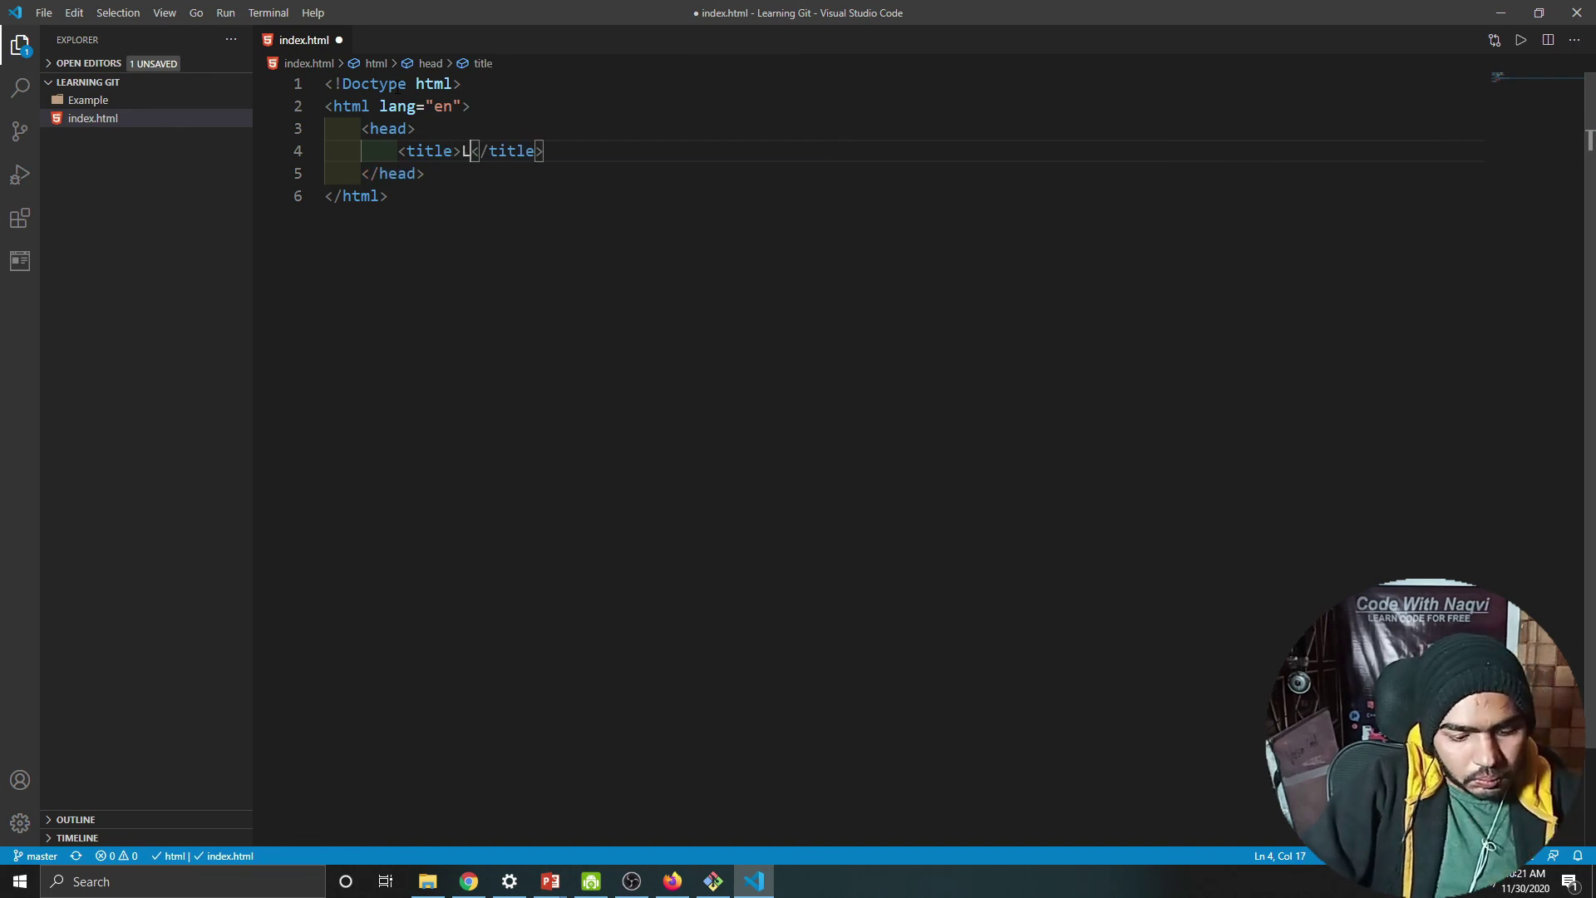
pyautogui.write(' git')
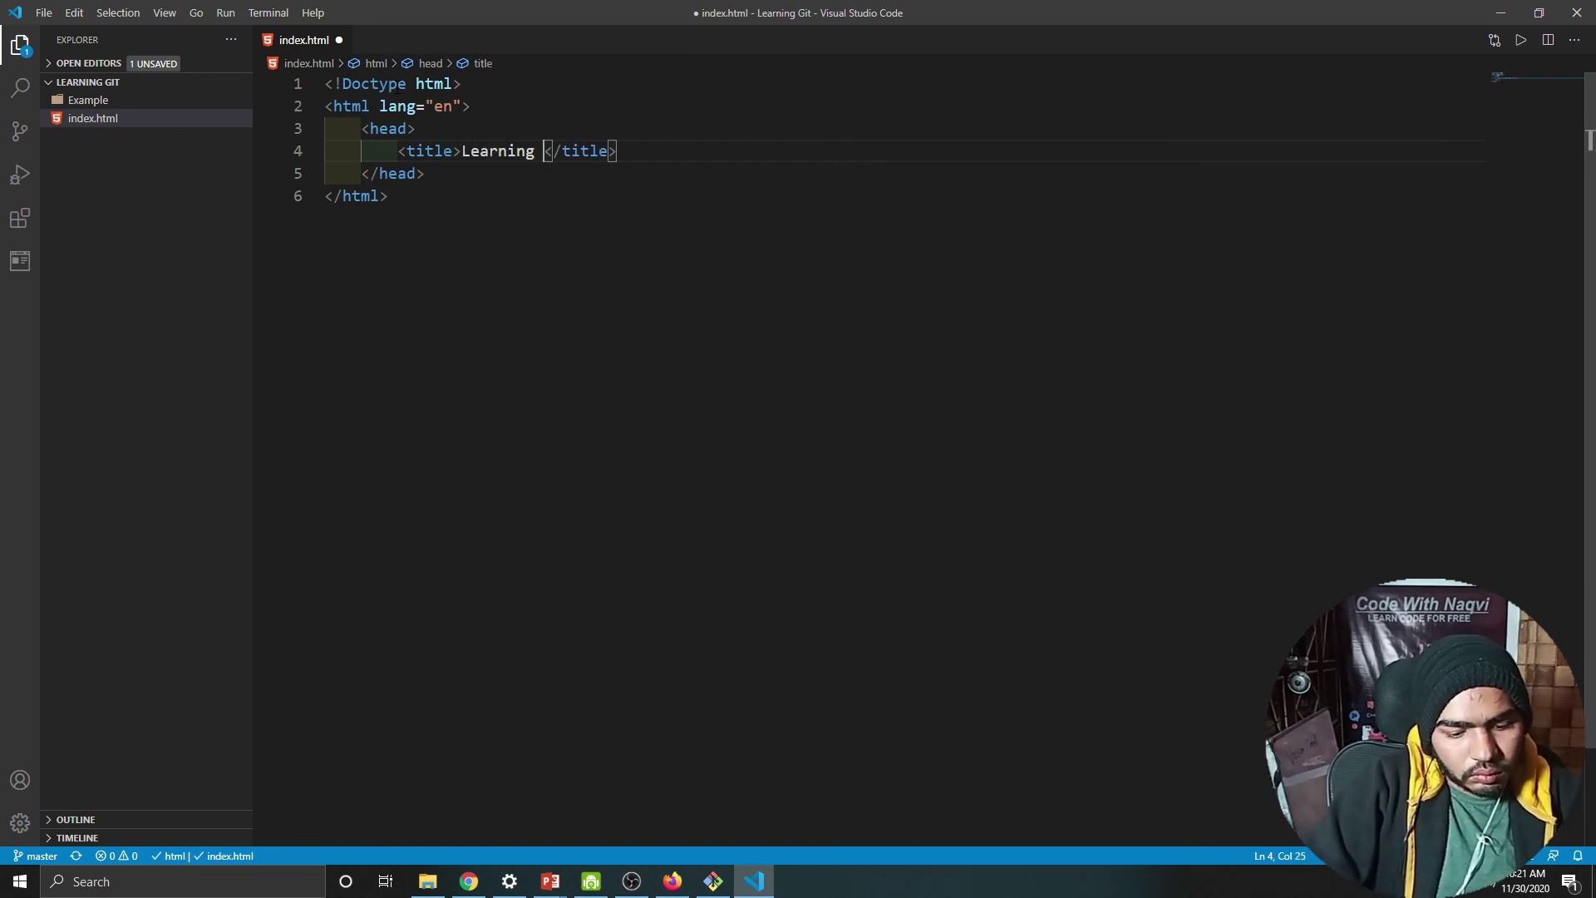
pyautogui.click(644, 150)
pyautogui.press('Return')
pyautogui.write('<me')
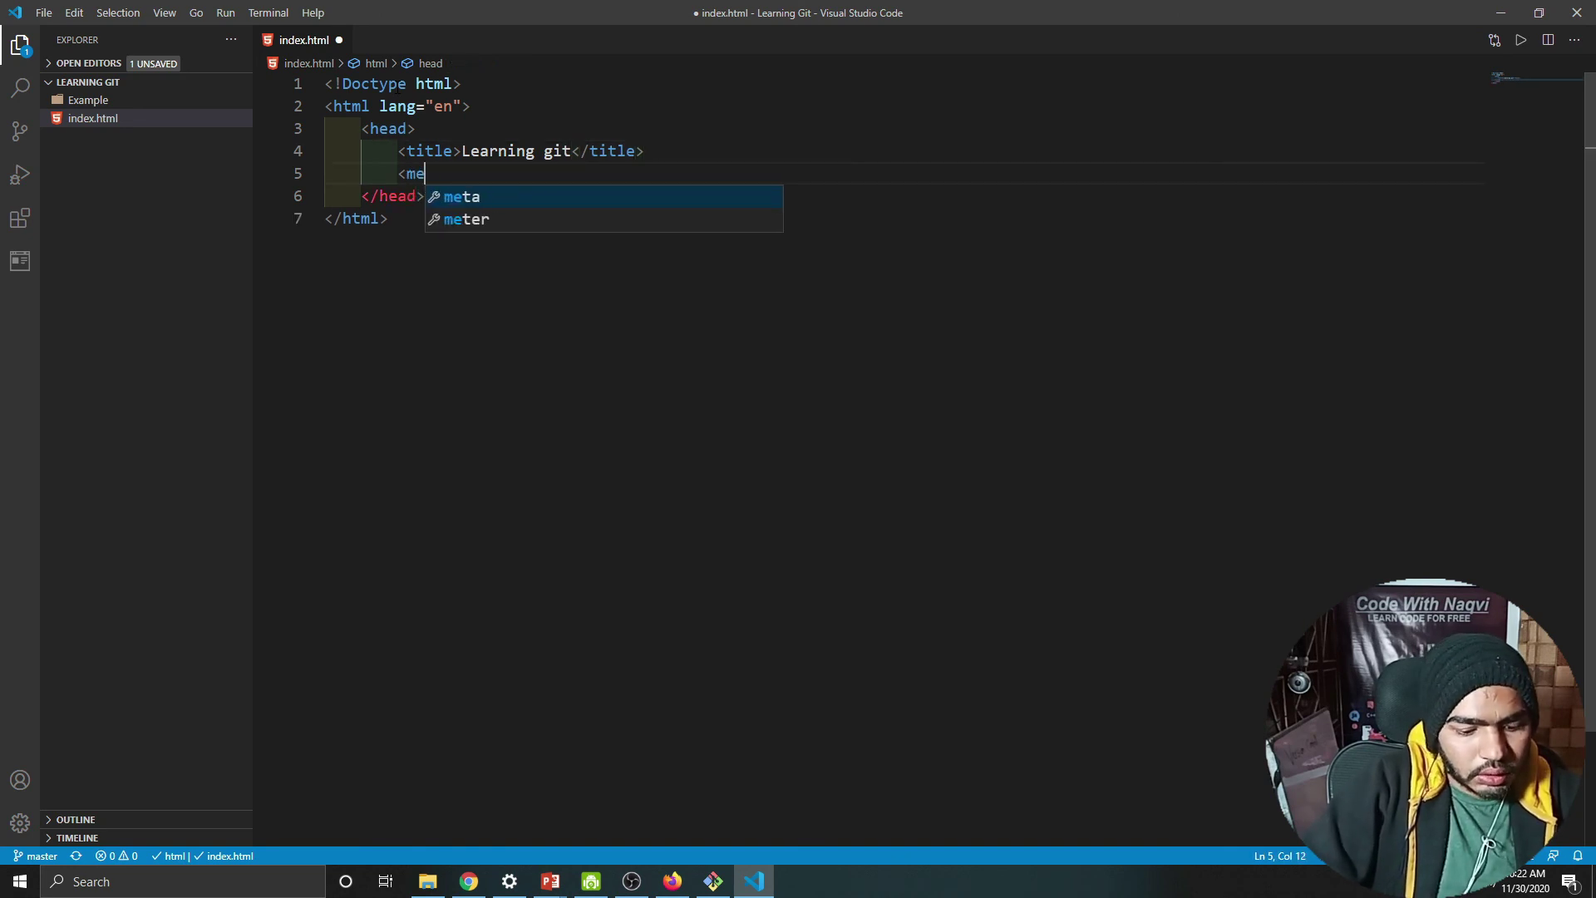
pyautogui.write('ta charset="utf-8">')
pyautogui.click(425, 195)
pyautogui.press('Return')
pyautogui.press('Return')
# Step: Add a body with an <h1> heading 'Git Hub' and save index.html
pyautogui.write('<body')
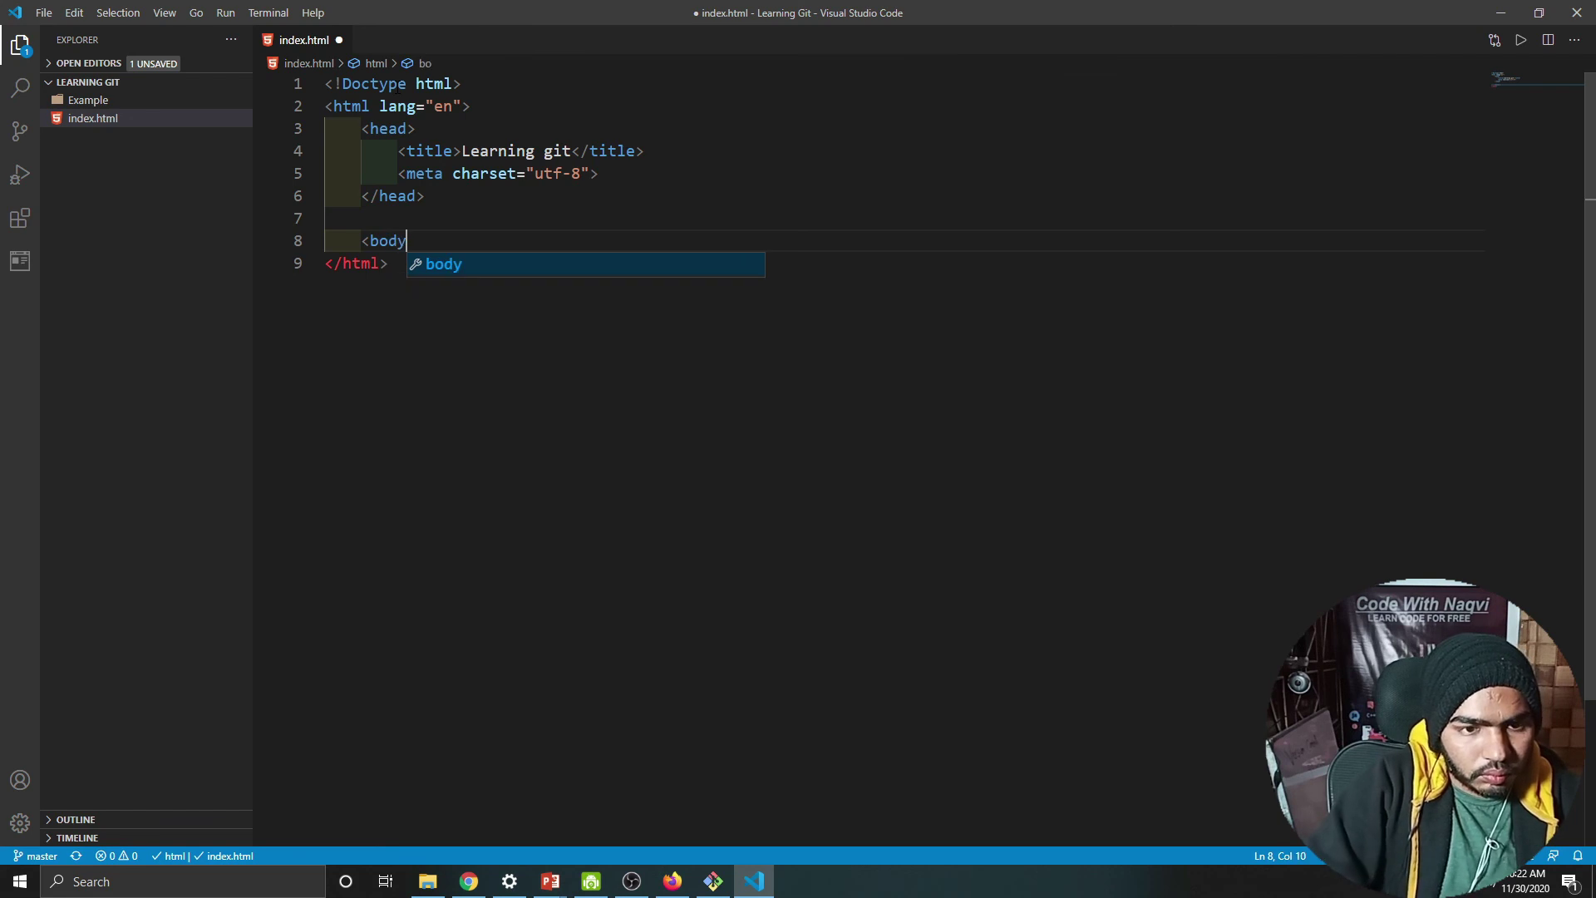
pyautogui.write('>')
pyautogui.press('Return')
pyautogui.write('<h')
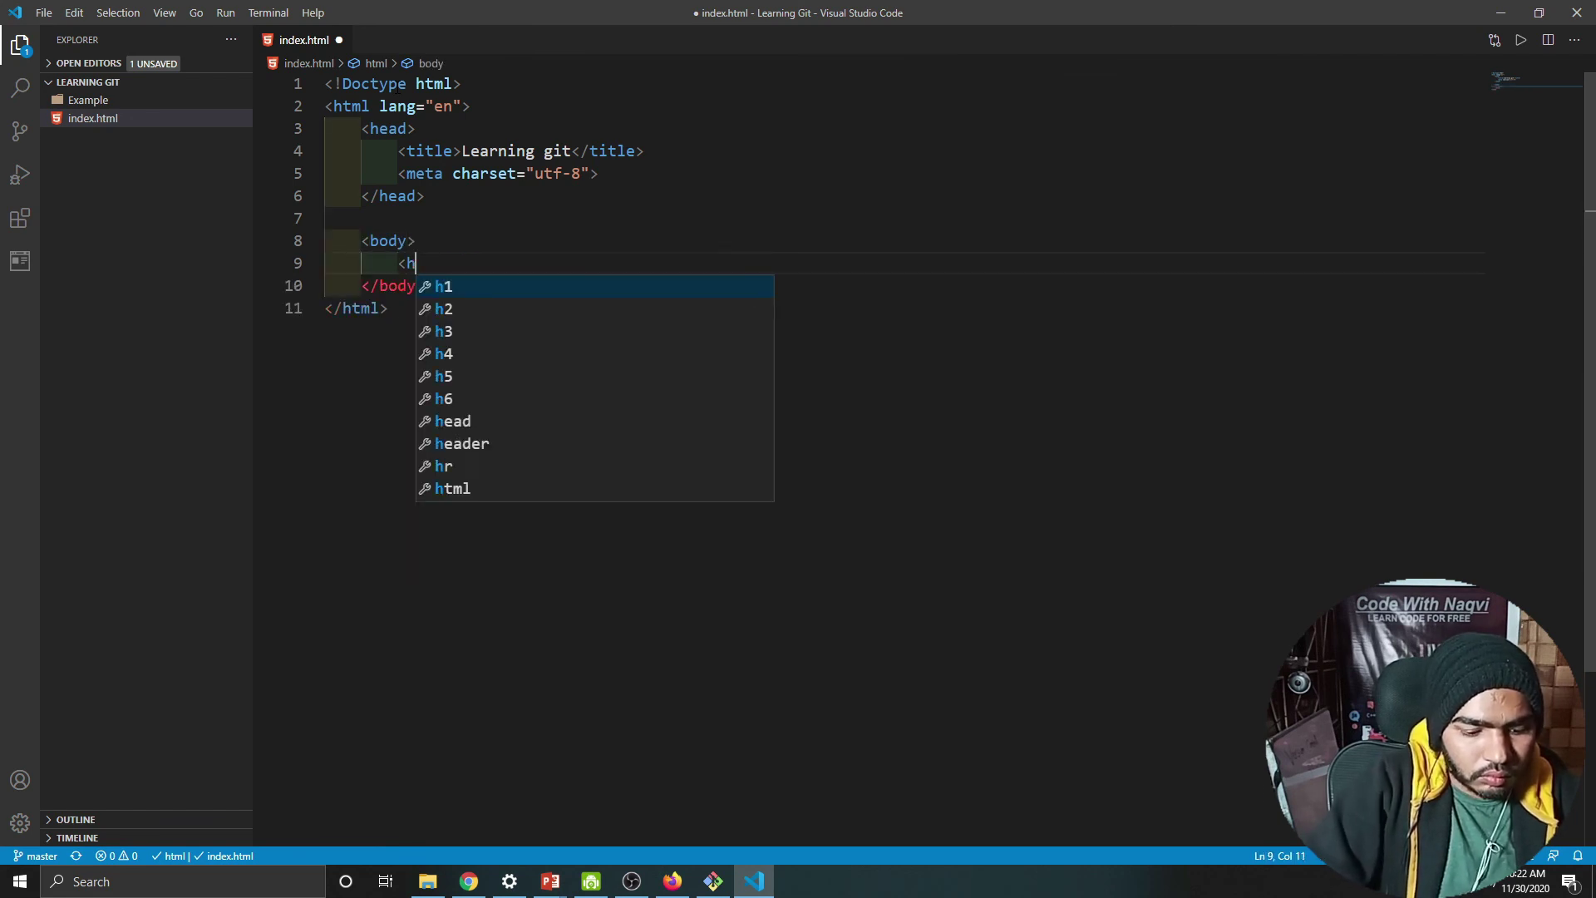
pyautogui.write('1>Fit')
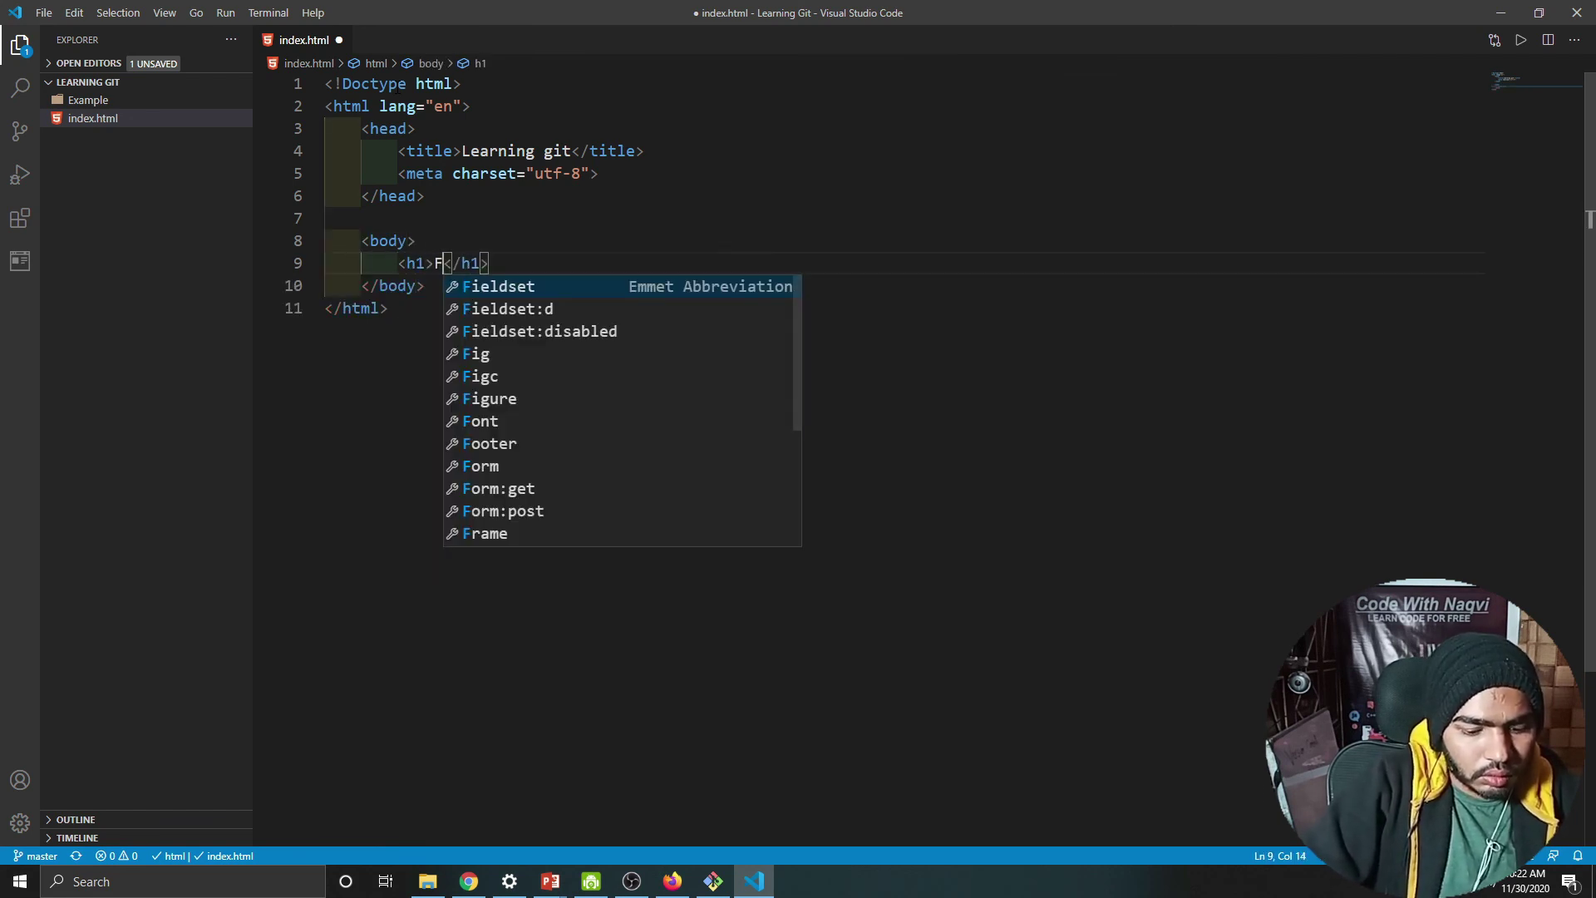
pyautogui.press('BackSpace')
pyautogui.press('BackSpace')
pyautogui.press('BackSpace')
pyautogui.press('BackSpace')
pyautogui.write('Git Hub')
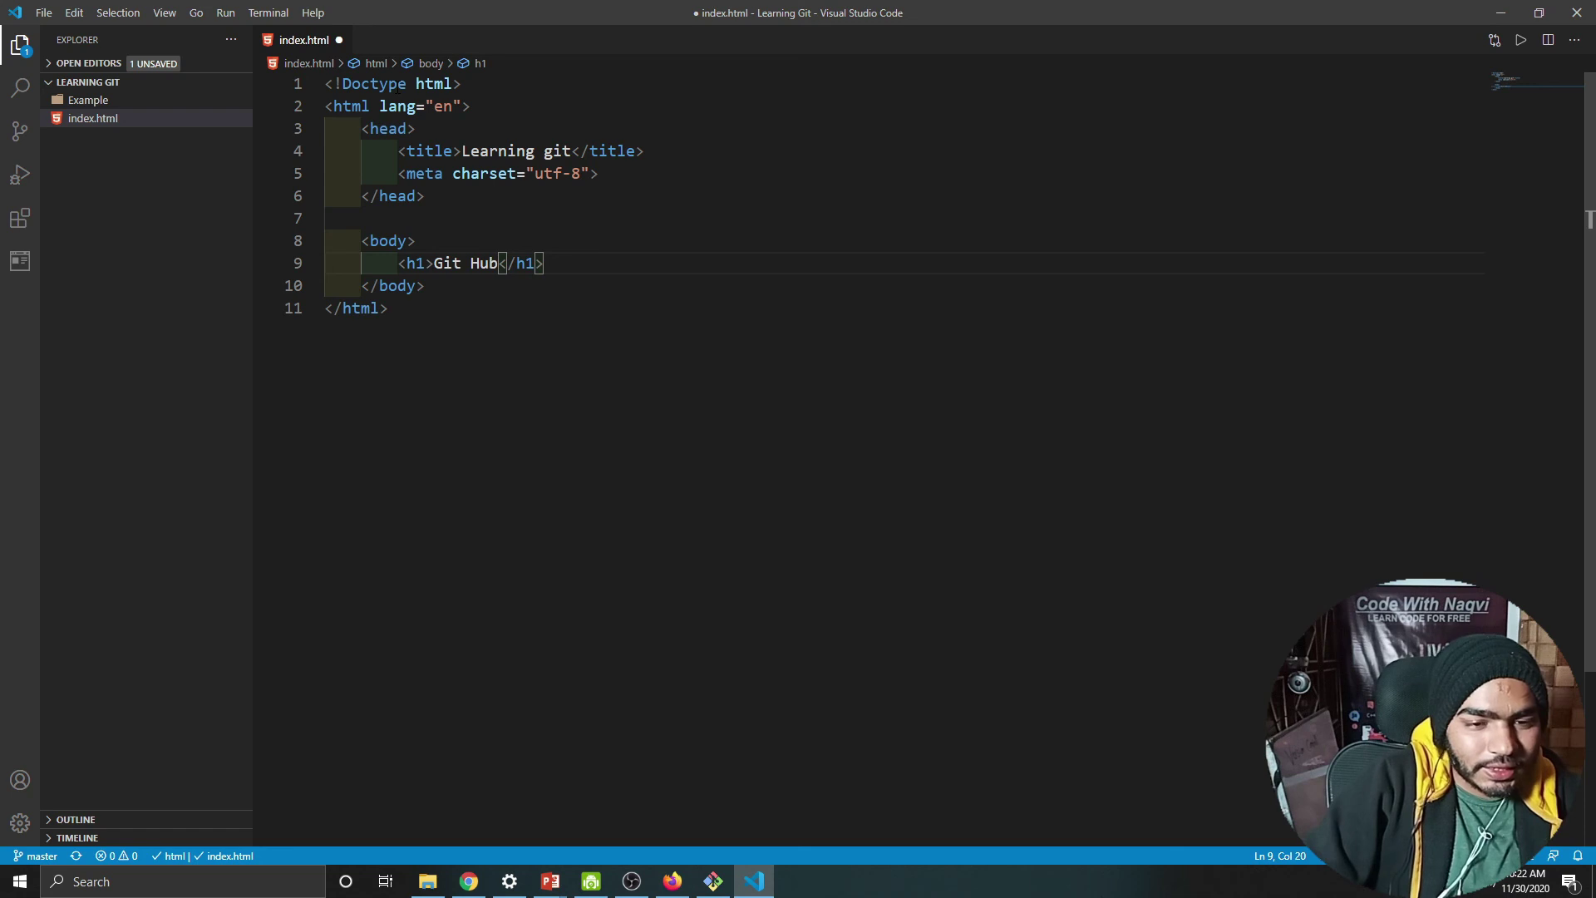
pyautogui.hotkey('ctrl', 's')
pyautogui.click(583, 311)
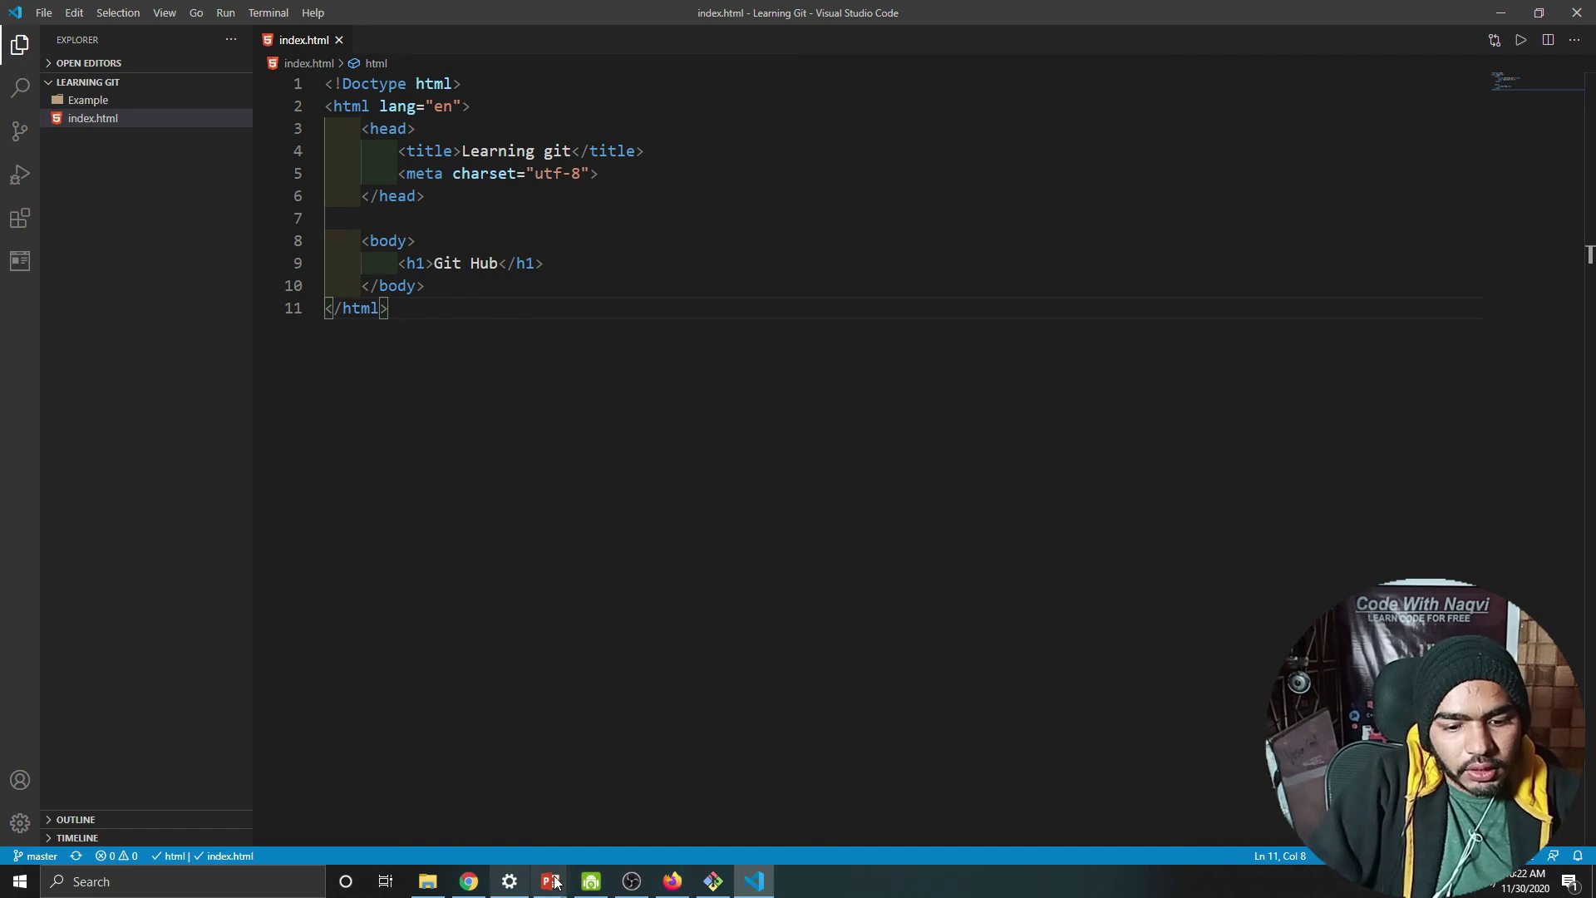
# Step: Finish the git clone diagram animation and move on to the git add title slide
pyautogui.moveTo(549, 881)
pyautogui.click(640, 807)
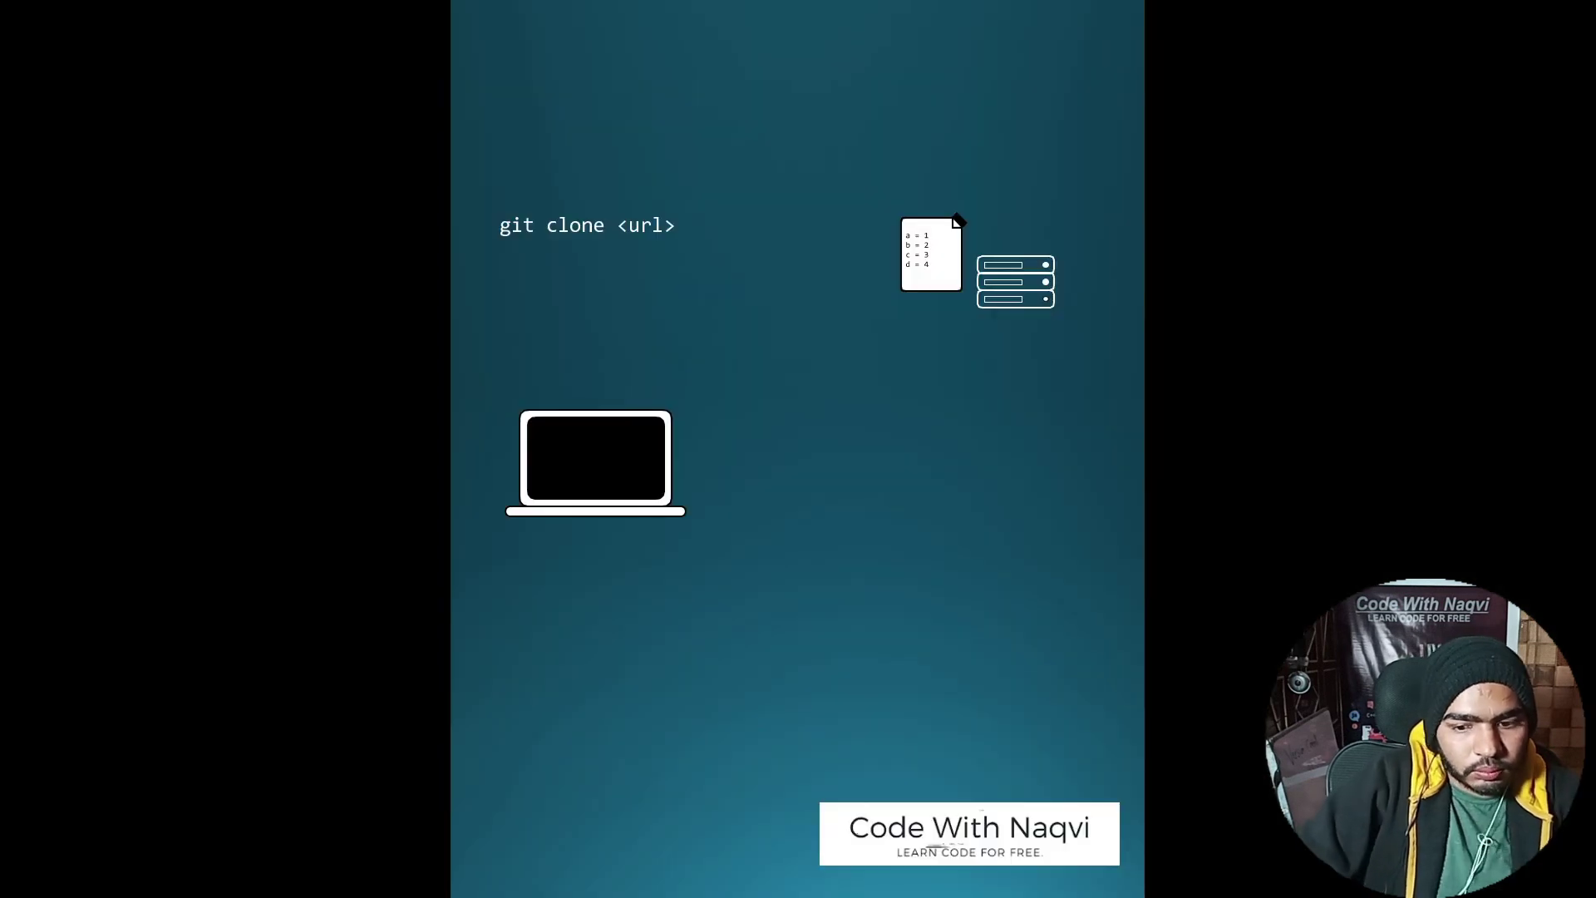
pyautogui.press('Right')
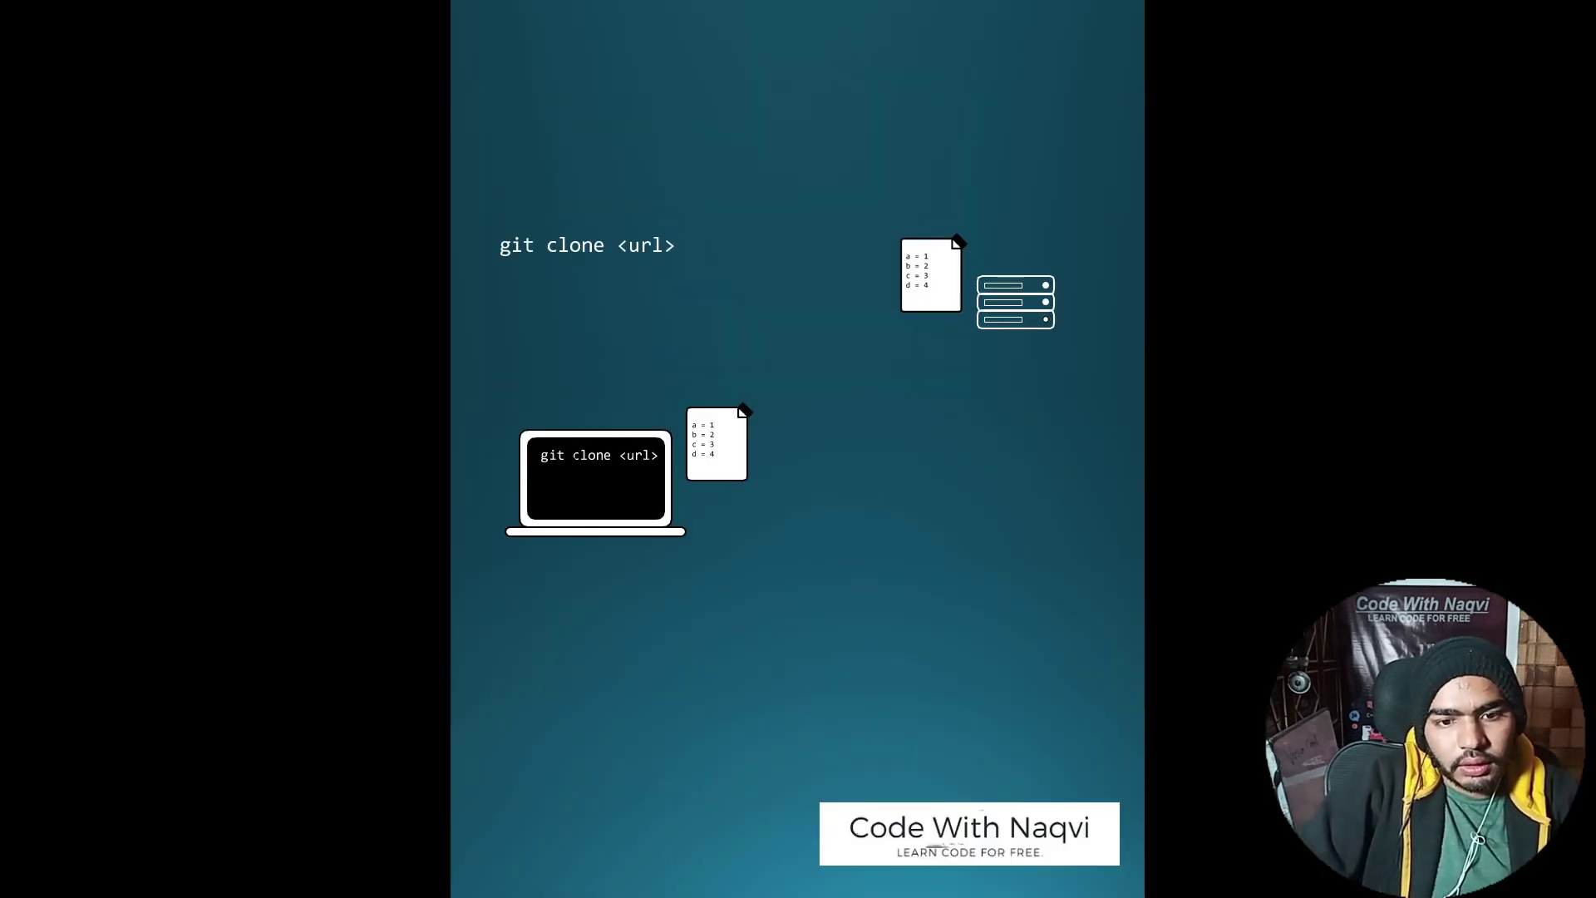
pyautogui.press('Right')
pyautogui.press('Right')
pyautogui.press('Left')
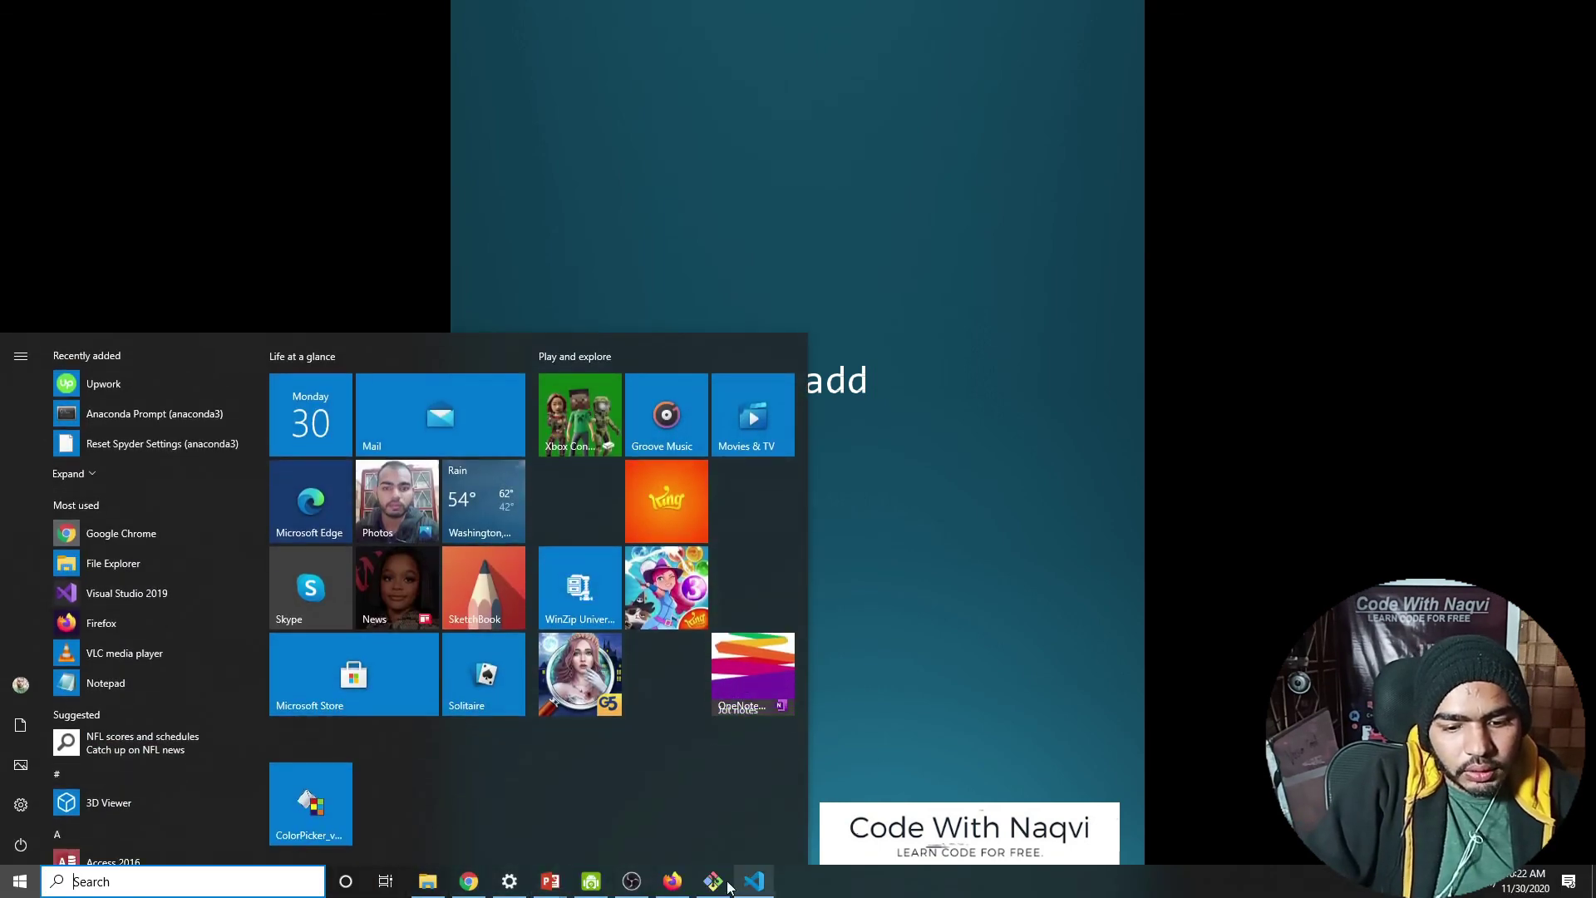
# Step: Clear the terminal and run git add index.html, which fails as not a git repository
pyautogui.click(712, 881)
pyautogui.write('clear')
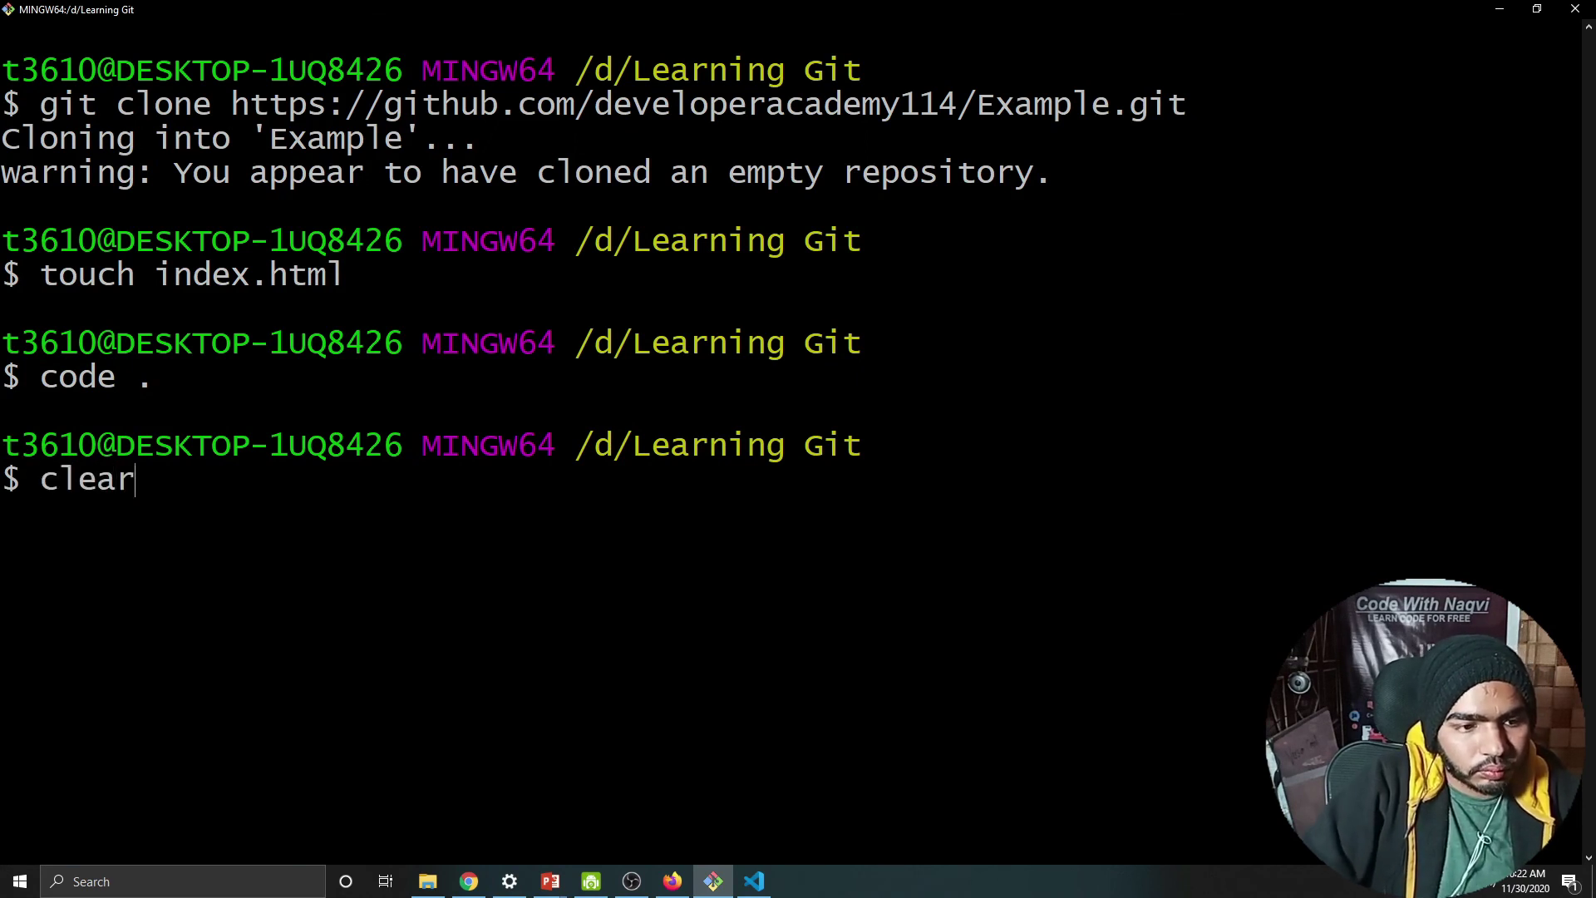
pyautogui.press('Return')
pyautogui.write('gi')
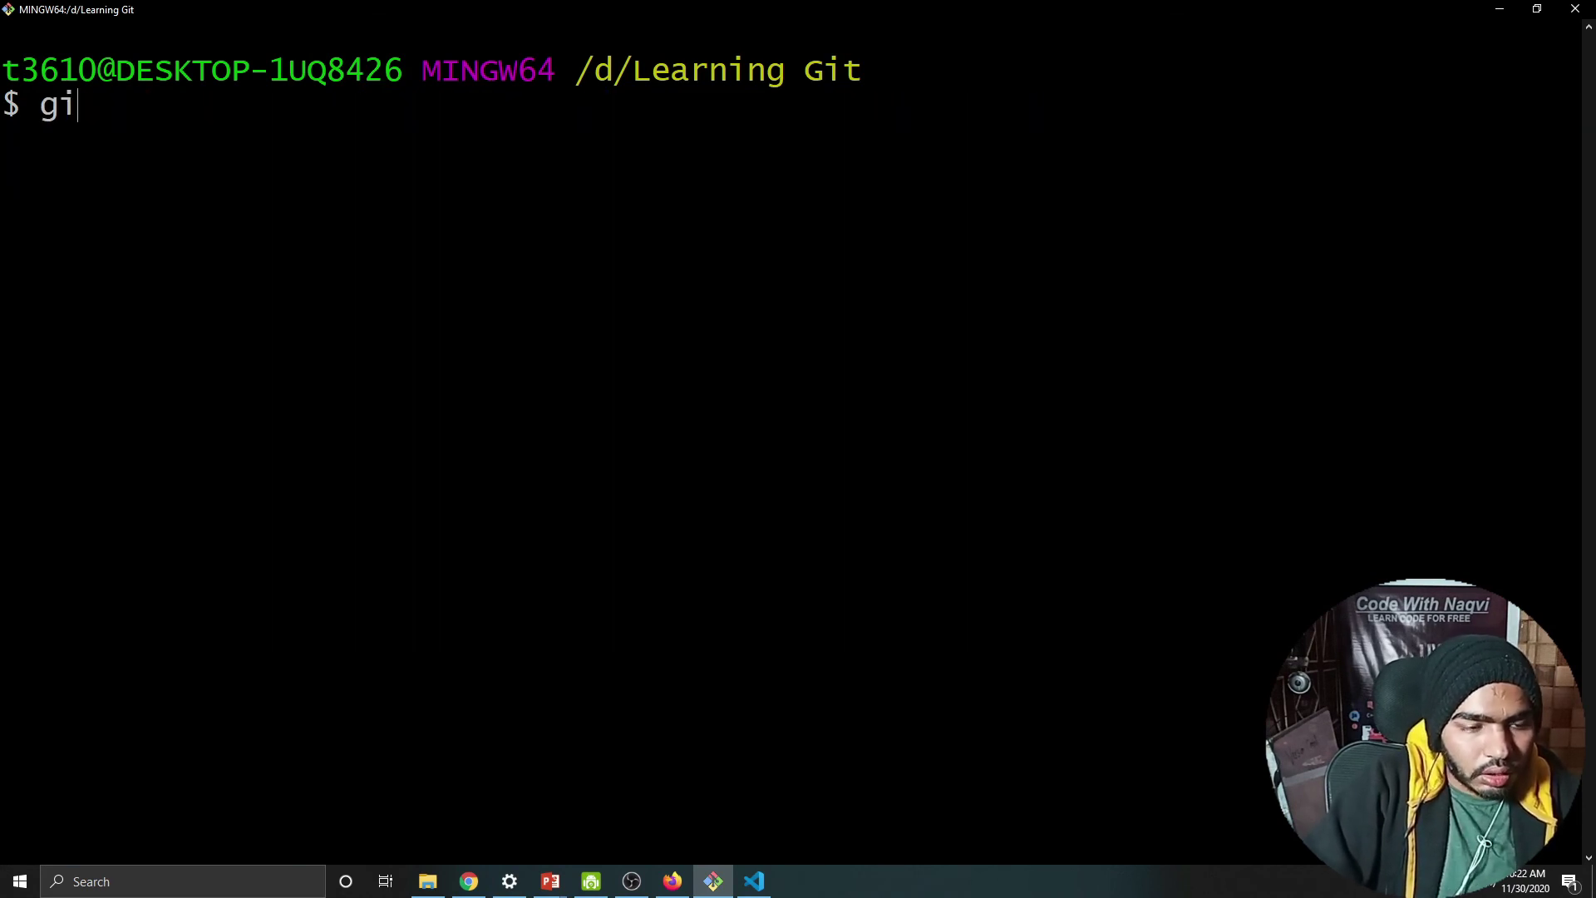
pyautogui.write('t add .')
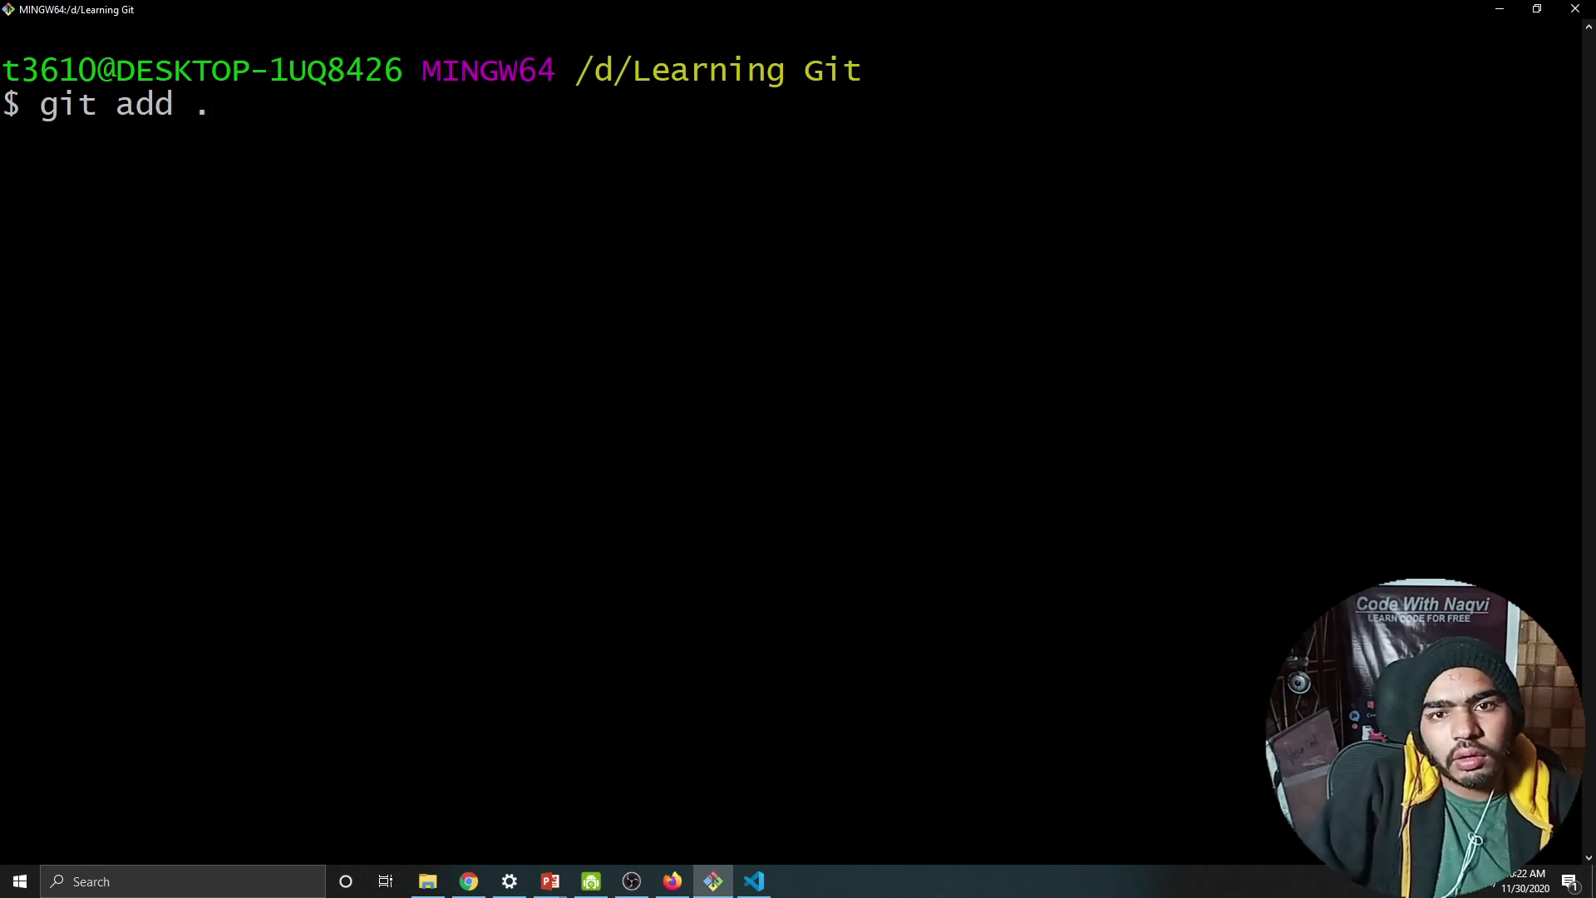
pyautogui.press('BackSpace')
pyautogui.write('index.htm')
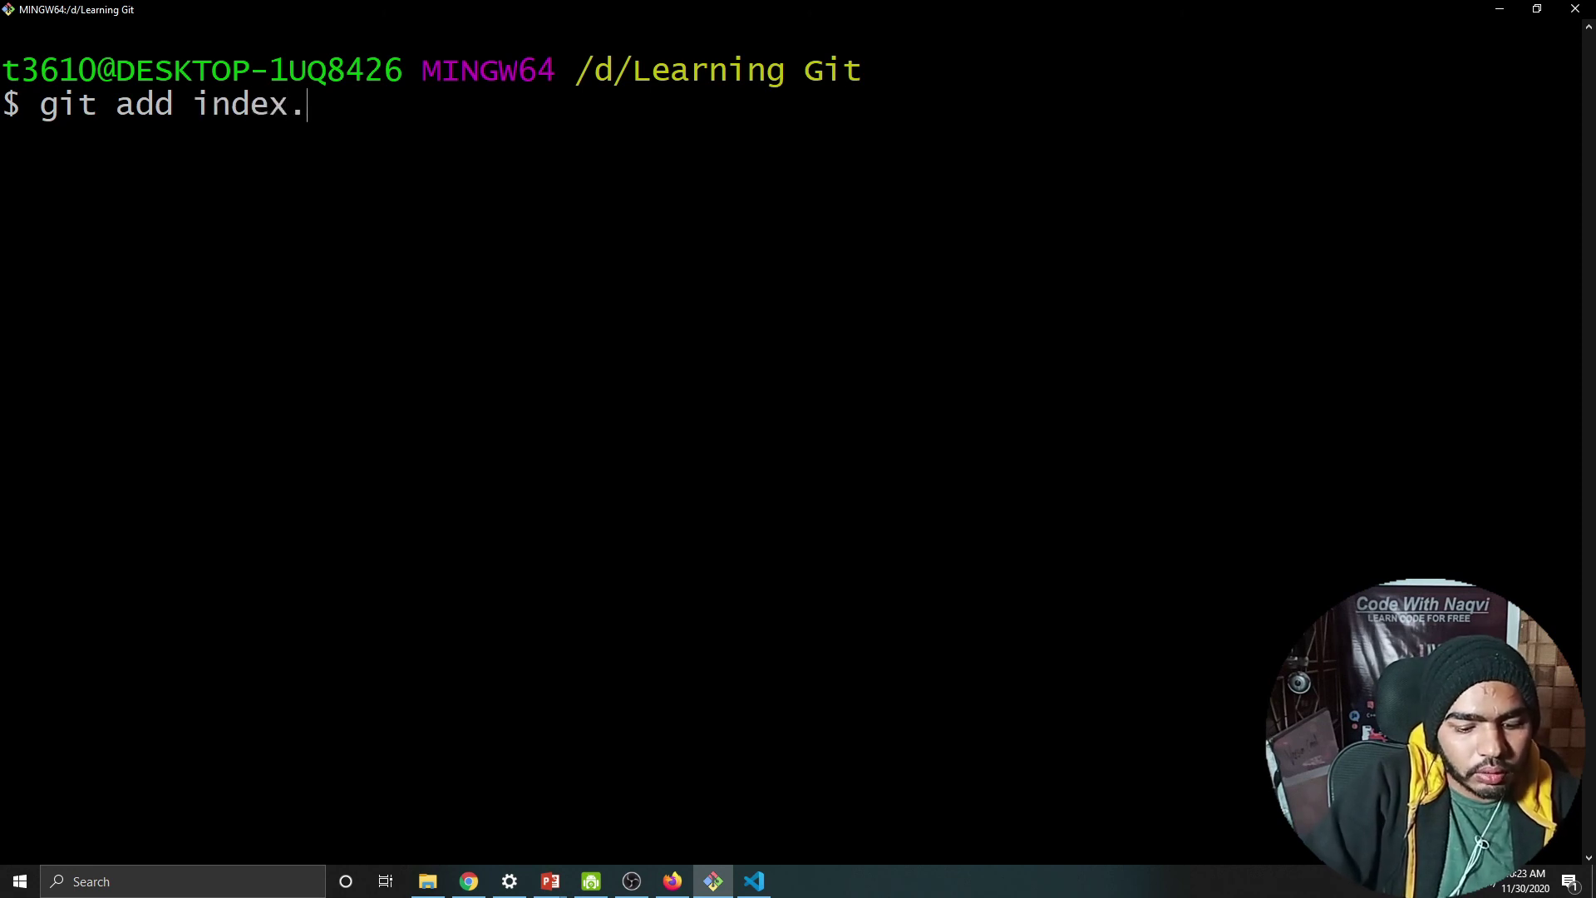
pyautogui.write('l')
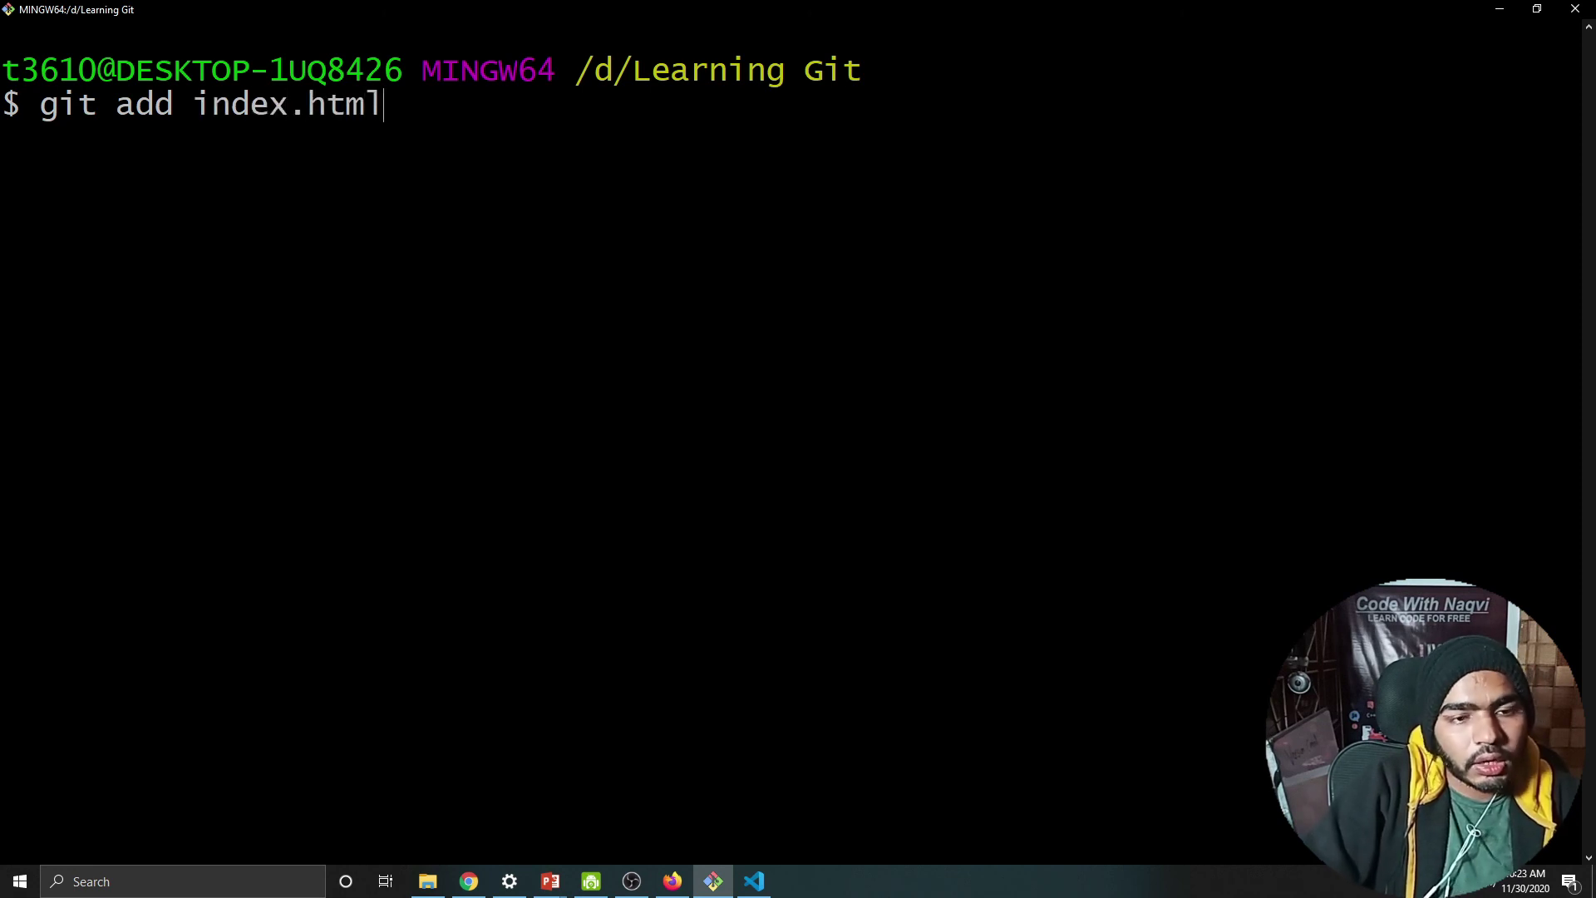
pyautogui.press('Return')
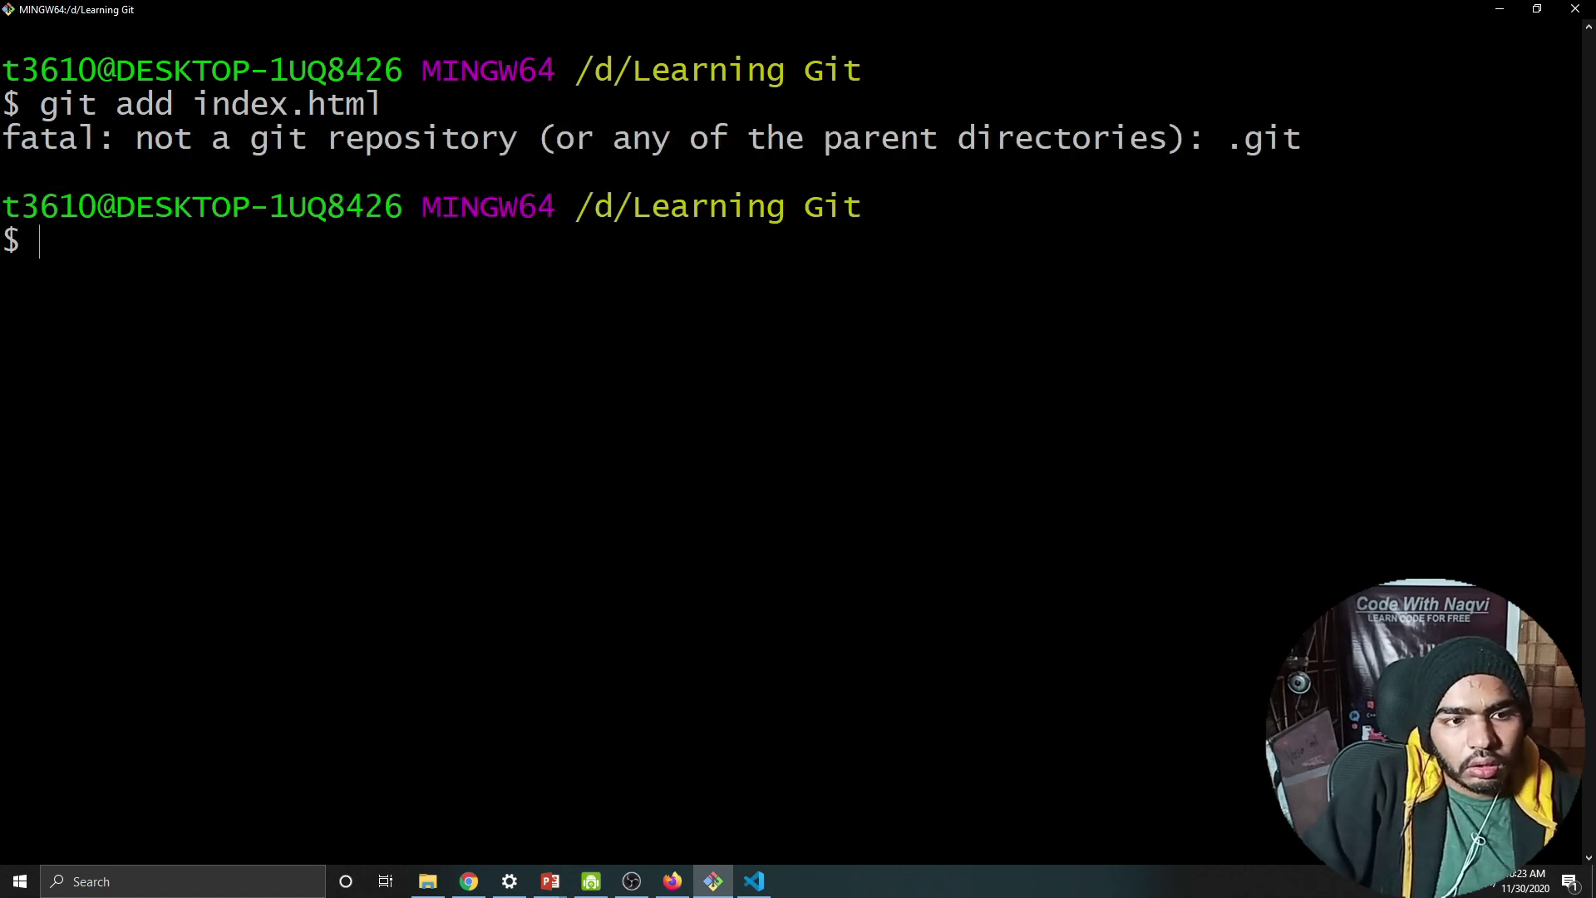
# Step: Run git add ., which also fails, then find the git init line on GitHub's quick-setup page
pyautogui.write('git add .')
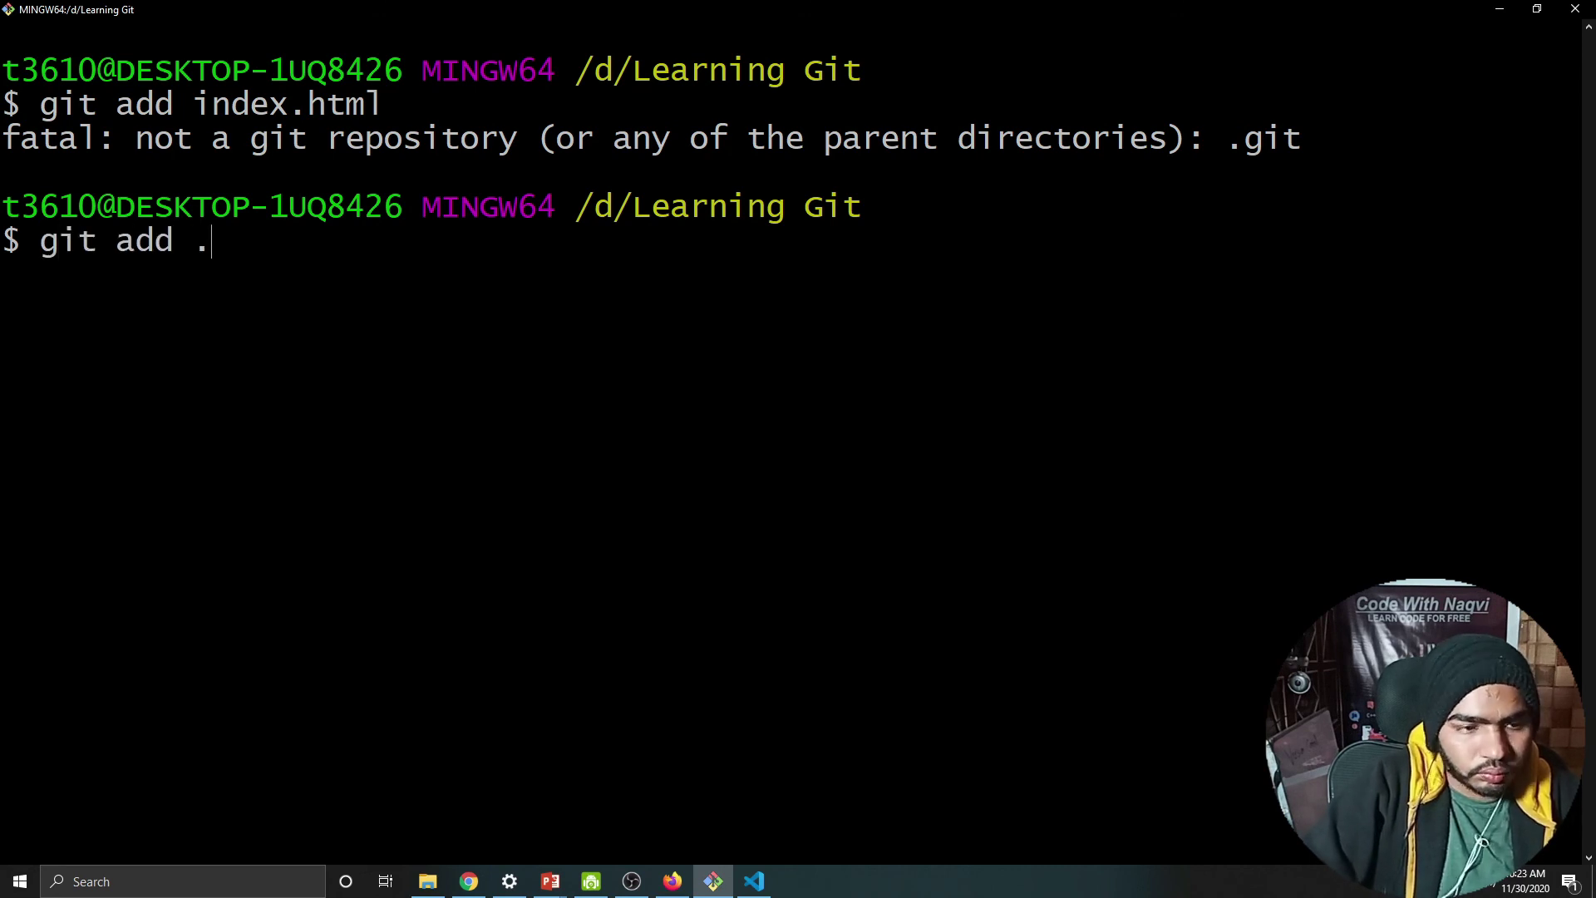
pyautogui.press('Return')
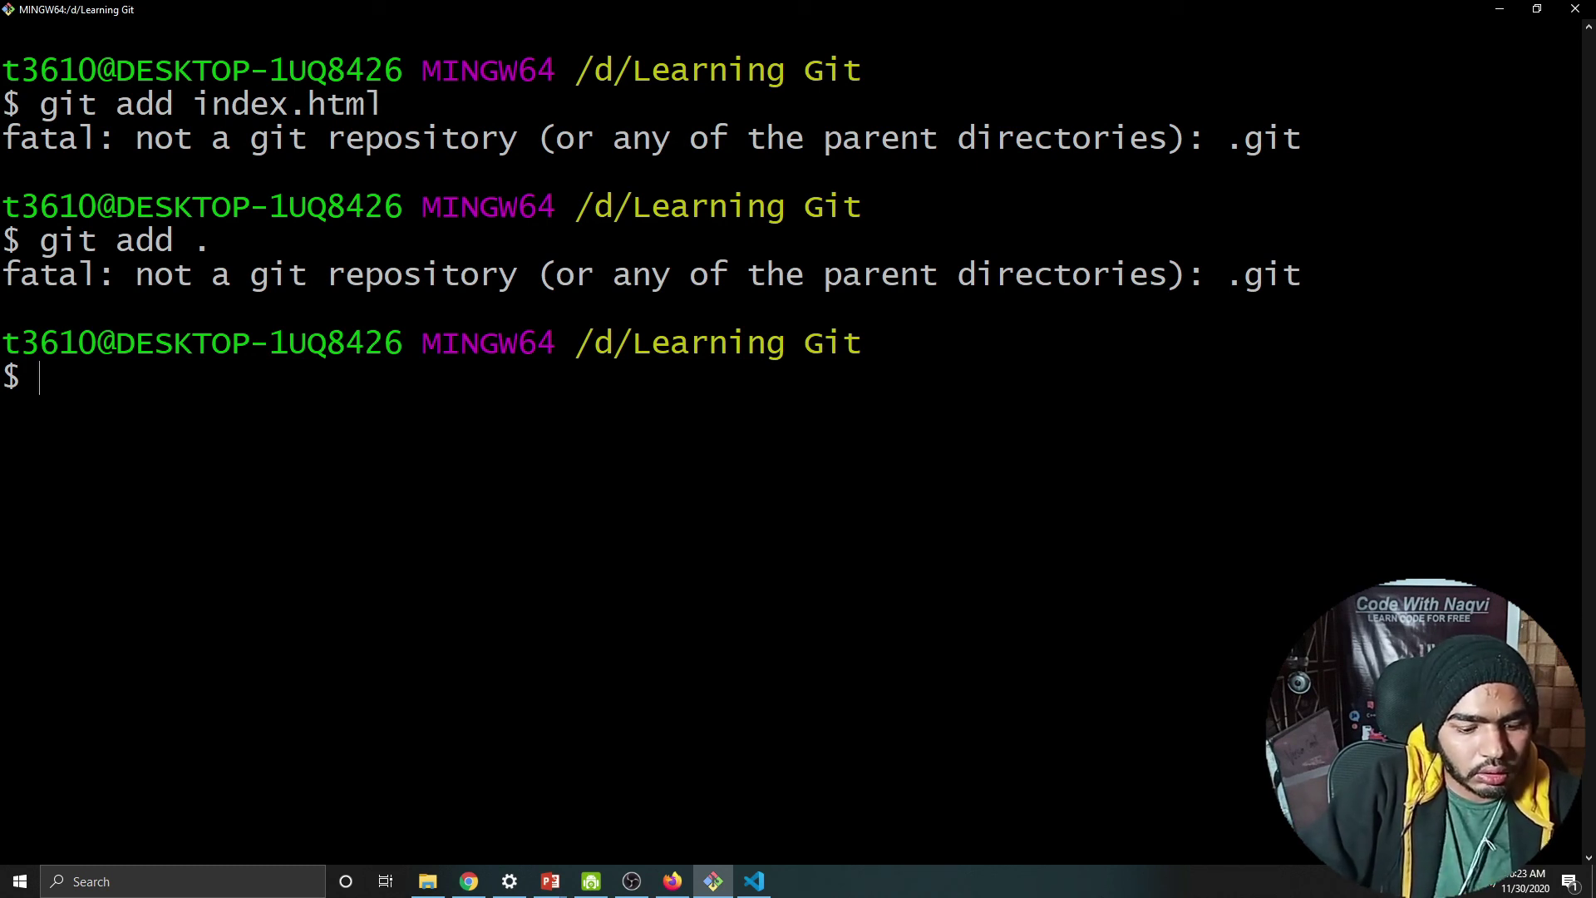
pyautogui.write('git i')
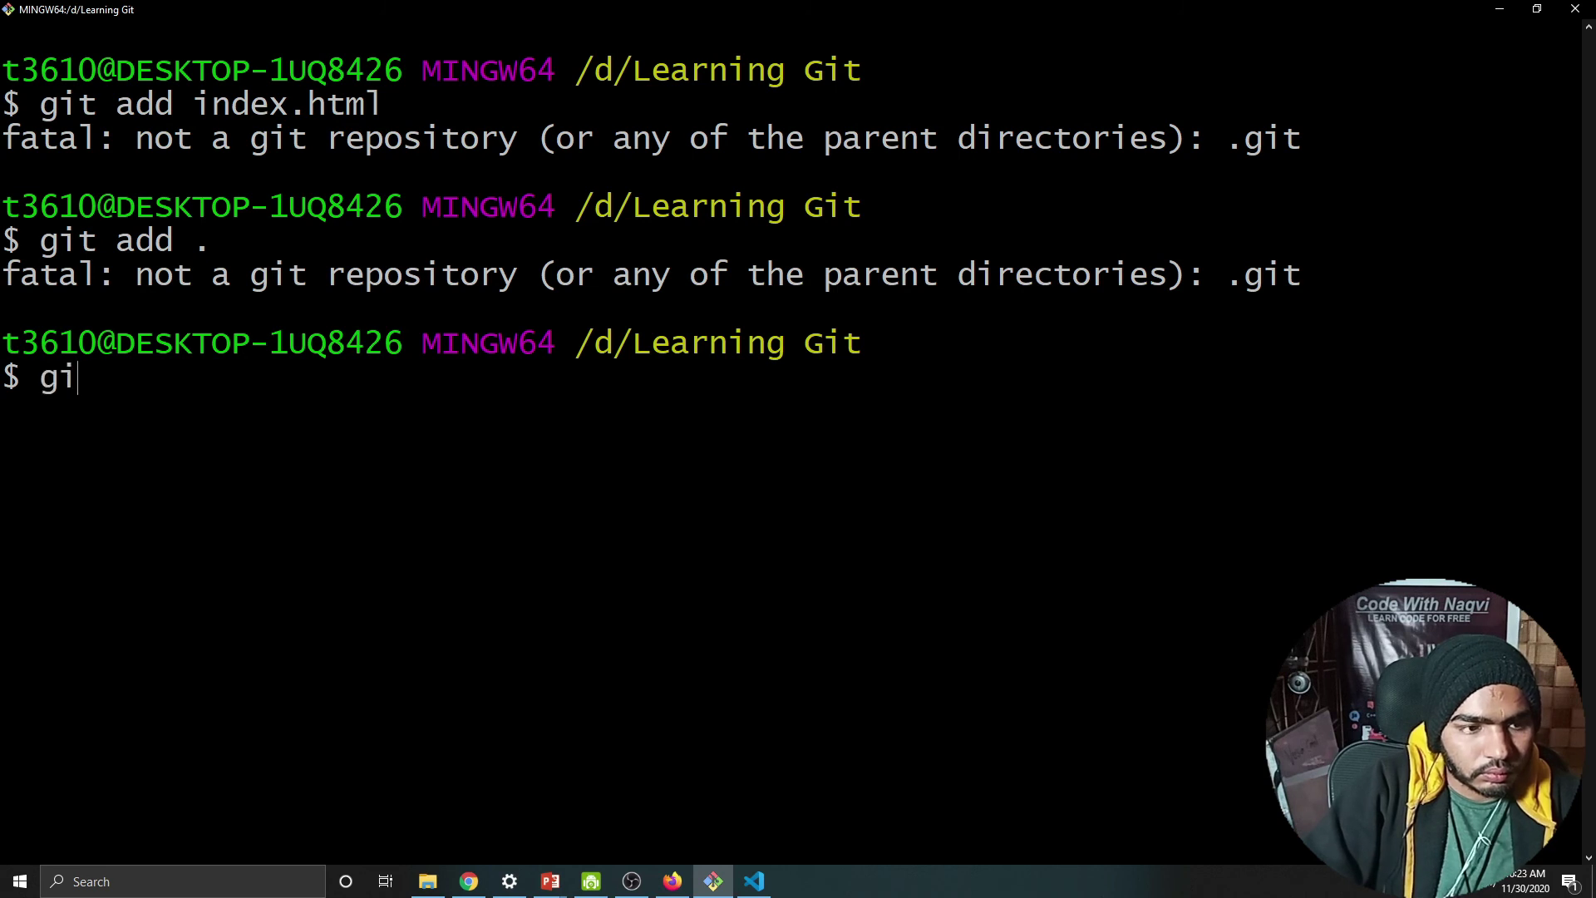
pyautogui.press('BackSpace')
pyautogui.press('BackSpace')
pyautogui.press('BackSpace')
pyautogui.press('BackSpace')
pyautogui.press('BackSpace')
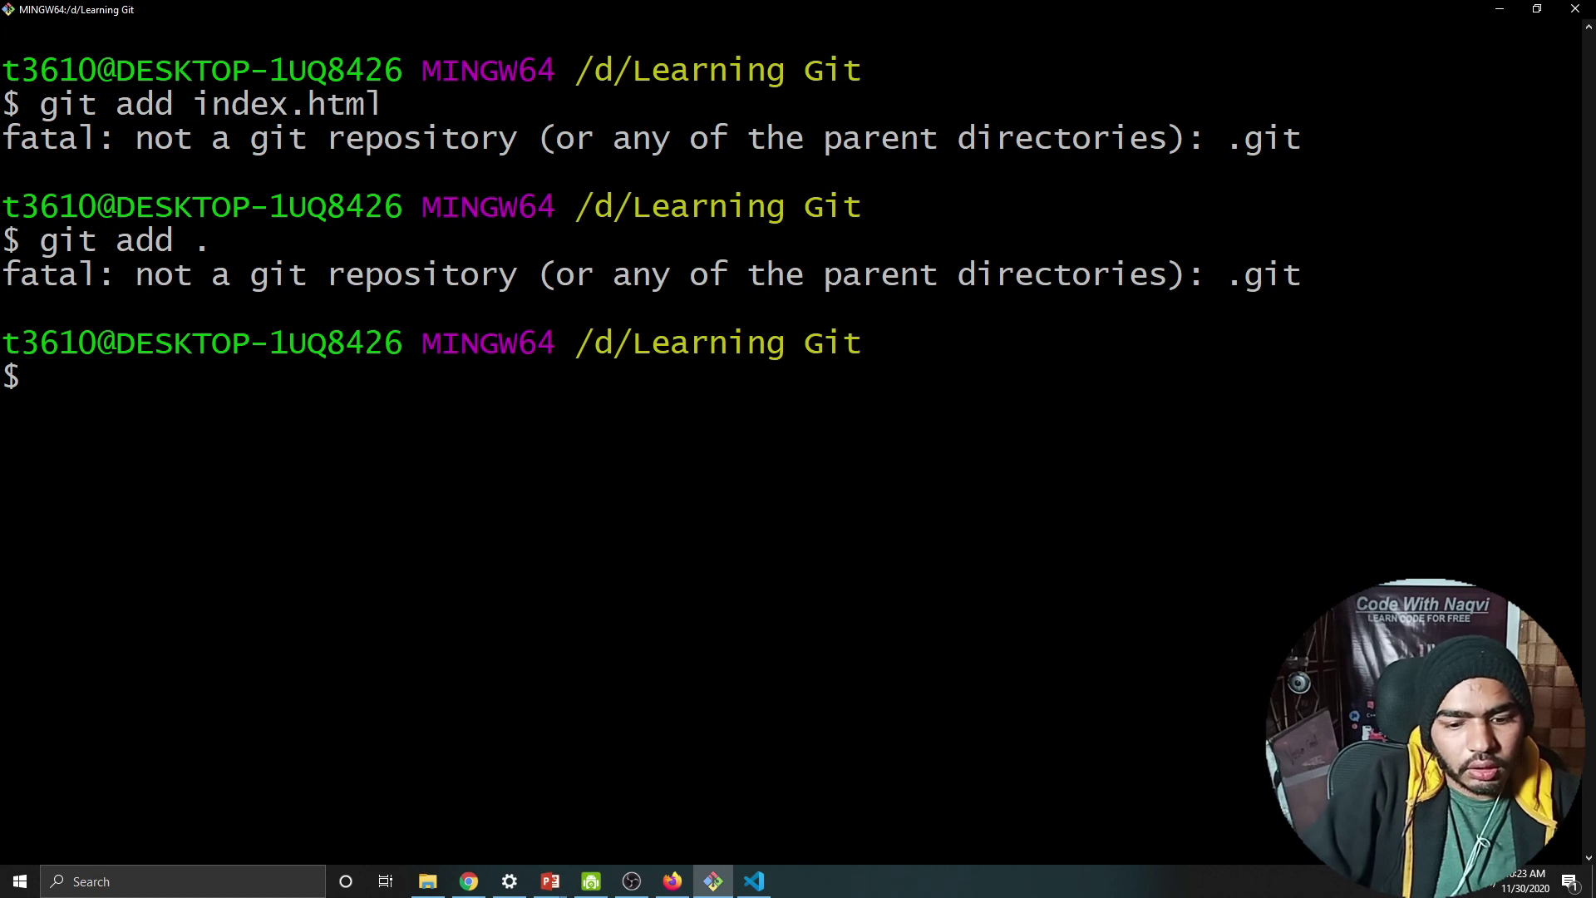
pyautogui.click(667, 888)
pyautogui.moveTo(370, 421); pyautogui.dragTo(310, 426)
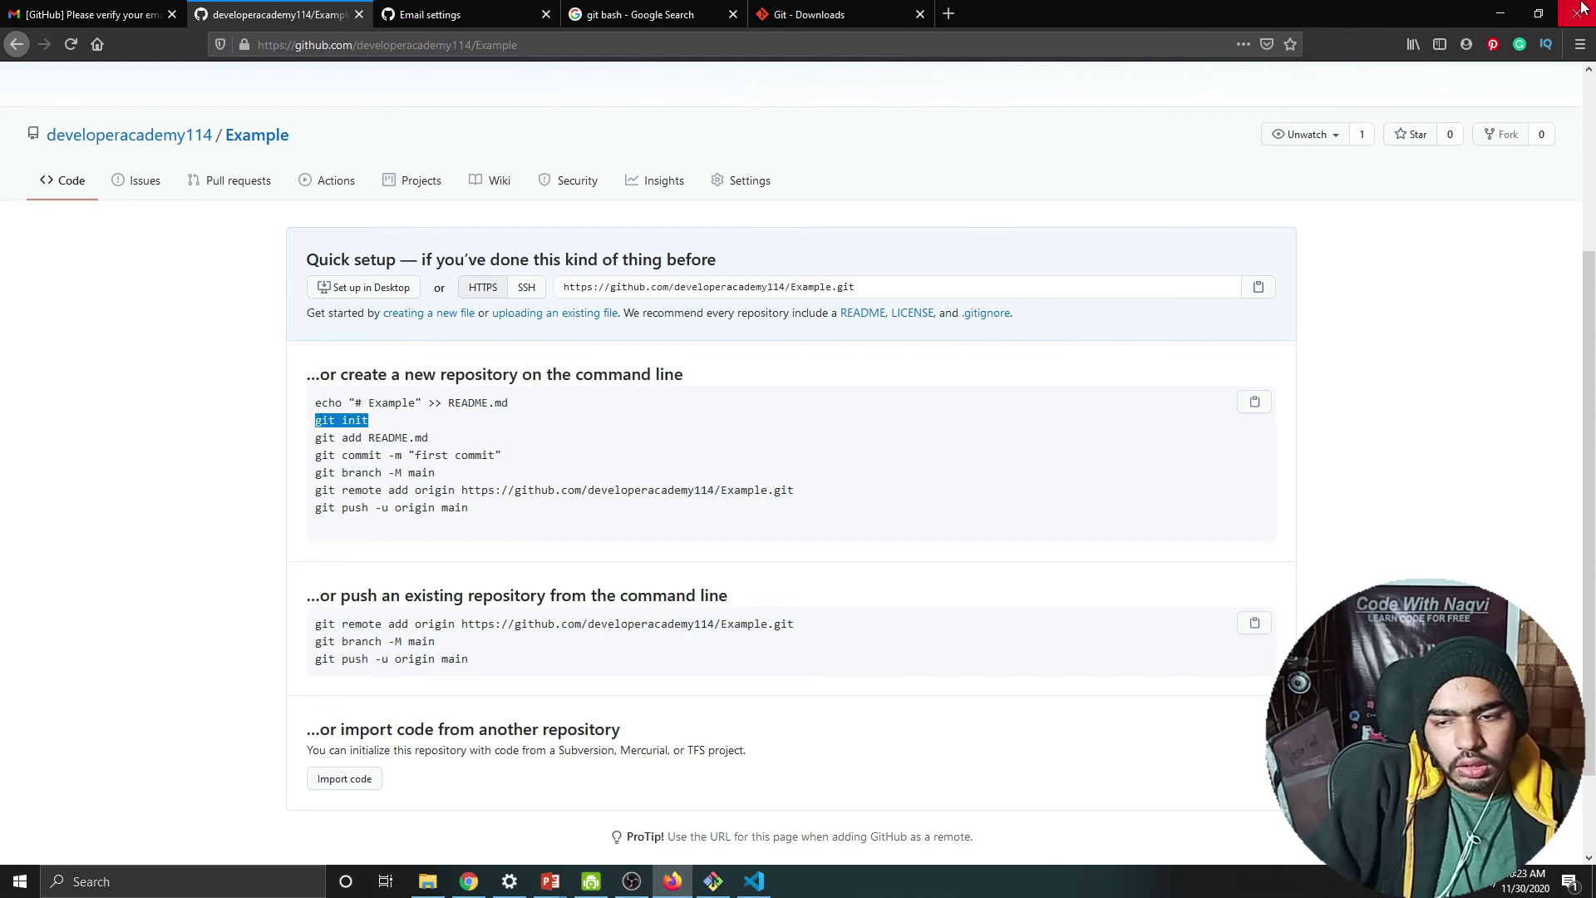
pyautogui.click(1511, 23)
# Step: Run git init, then rerun git add index.html and git add . from history
pyautogui.write('git init')
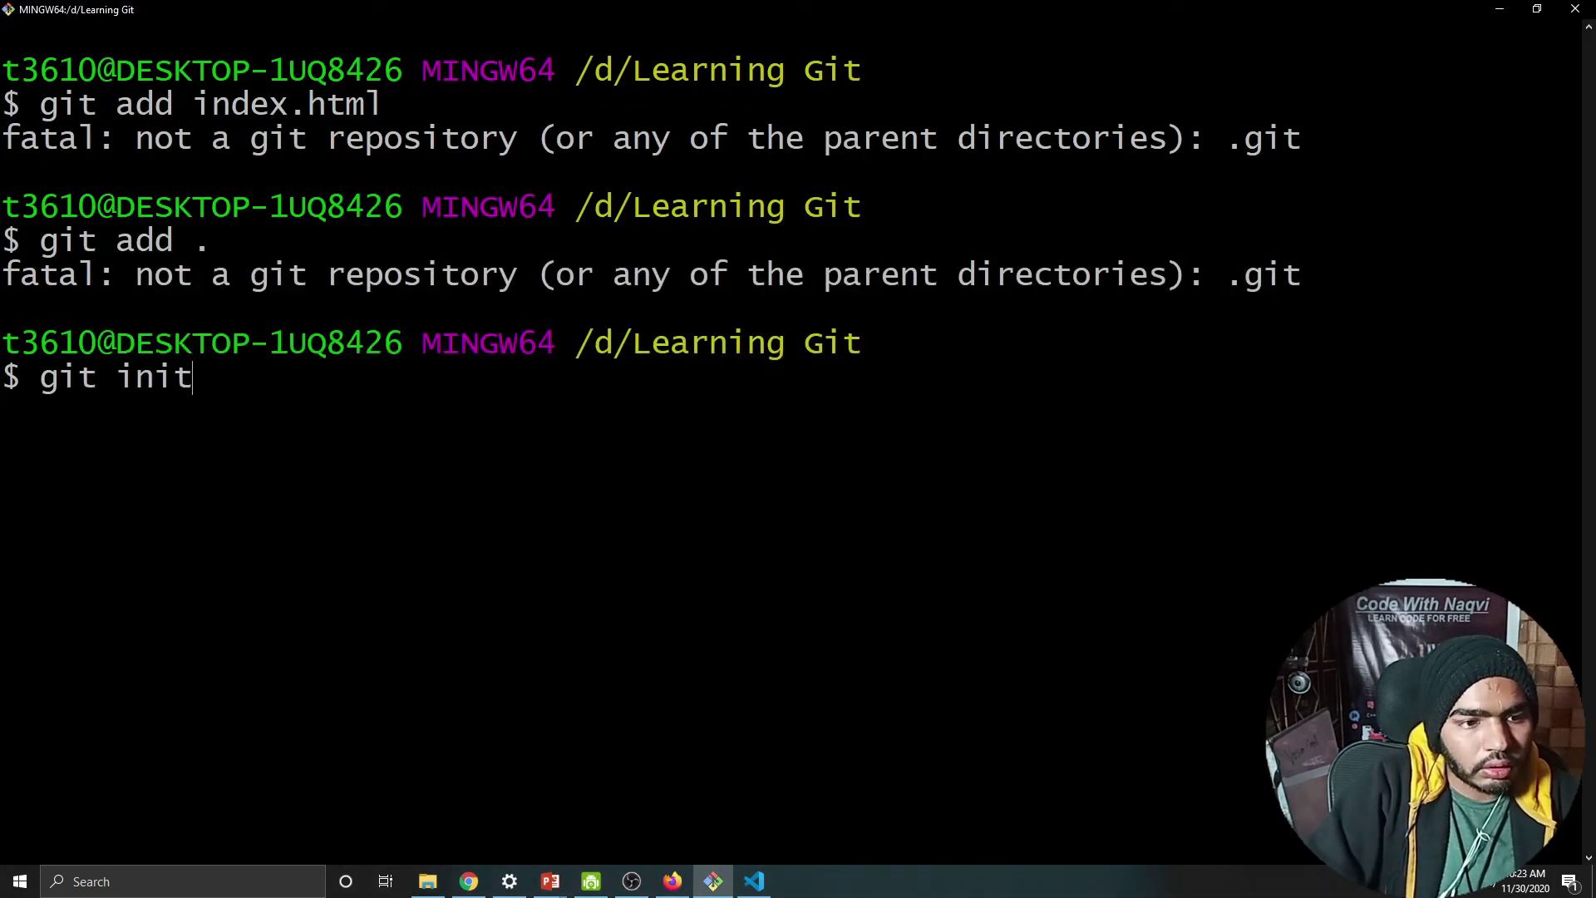
pyautogui.press('Return')
pyautogui.press('Up')
pyautogui.press('Up')
pyautogui.press('Up')
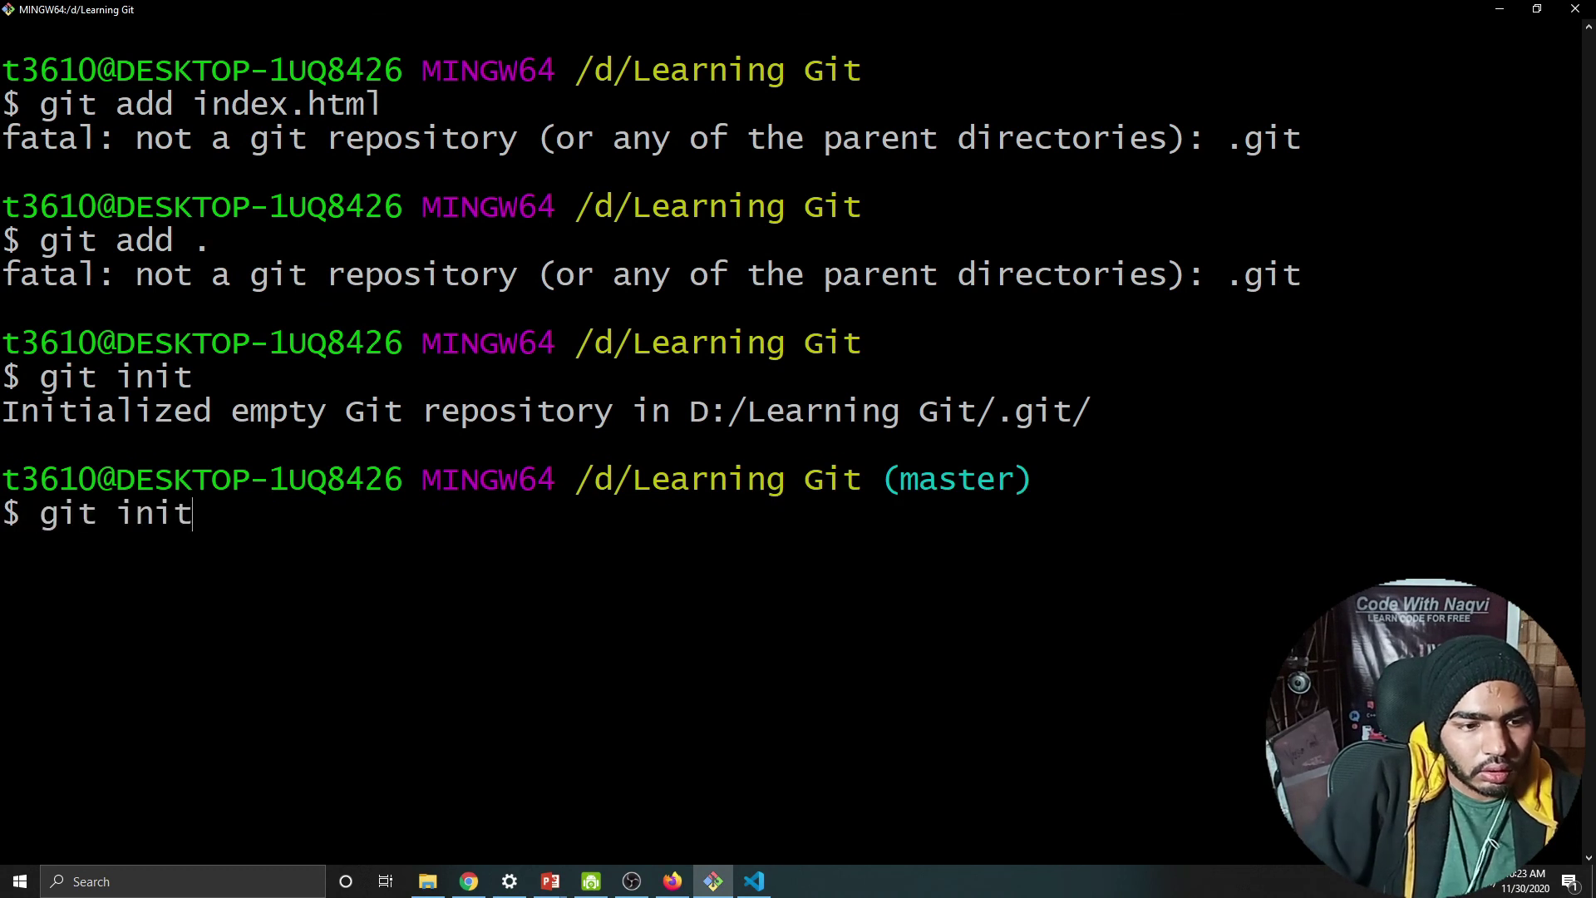
pyautogui.press('Return')
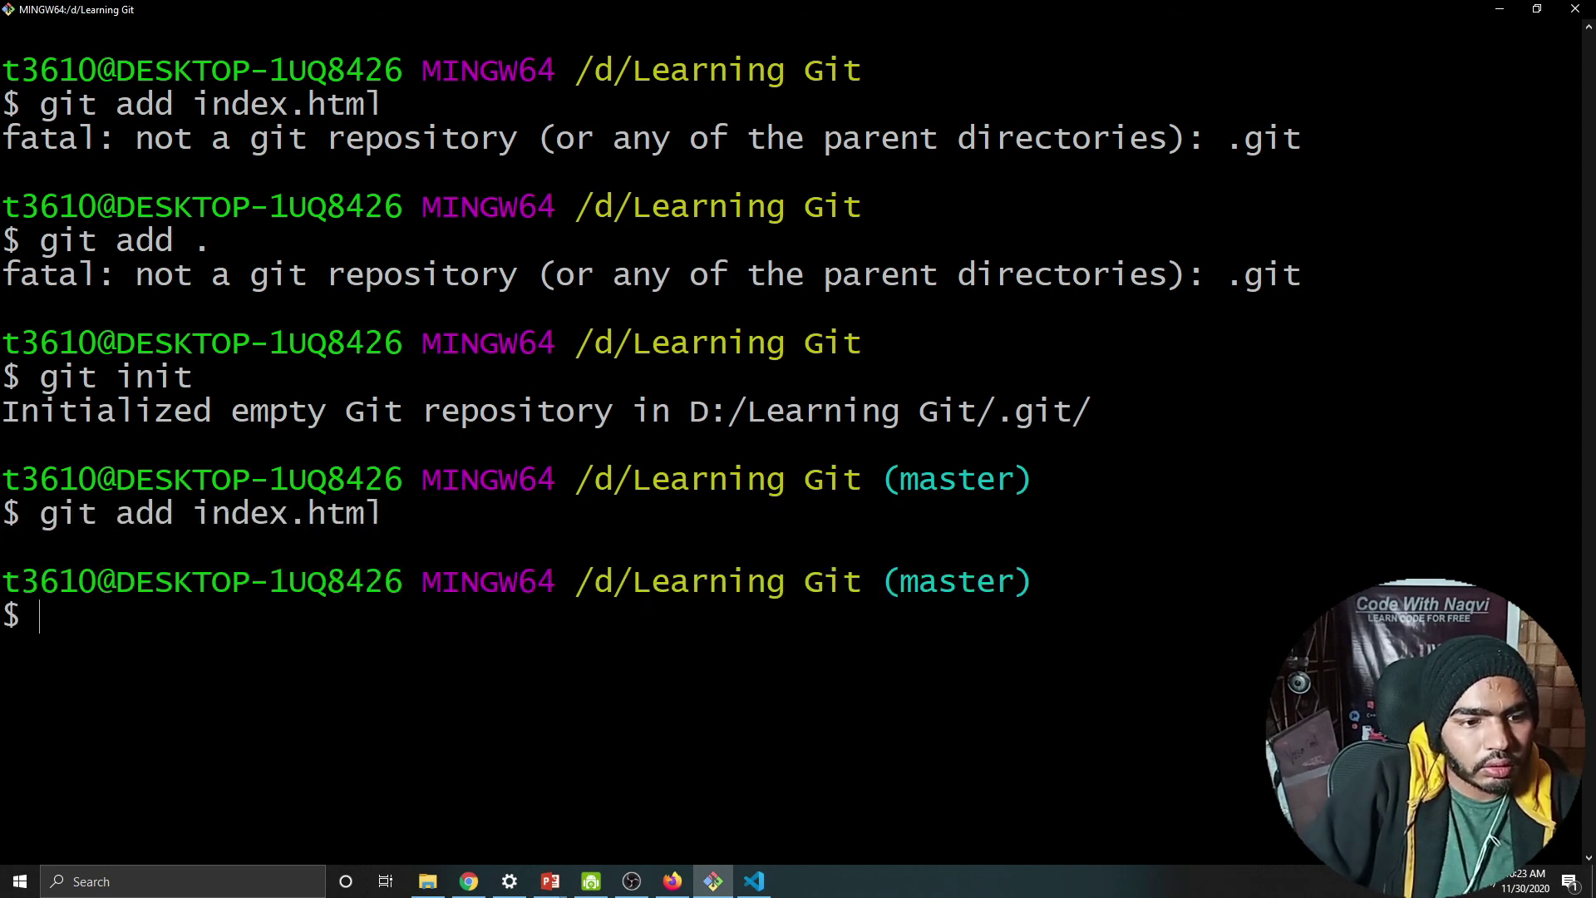
pyautogui.press('Up')
pyautogui.press('Up')
pyautogui.press('Up')
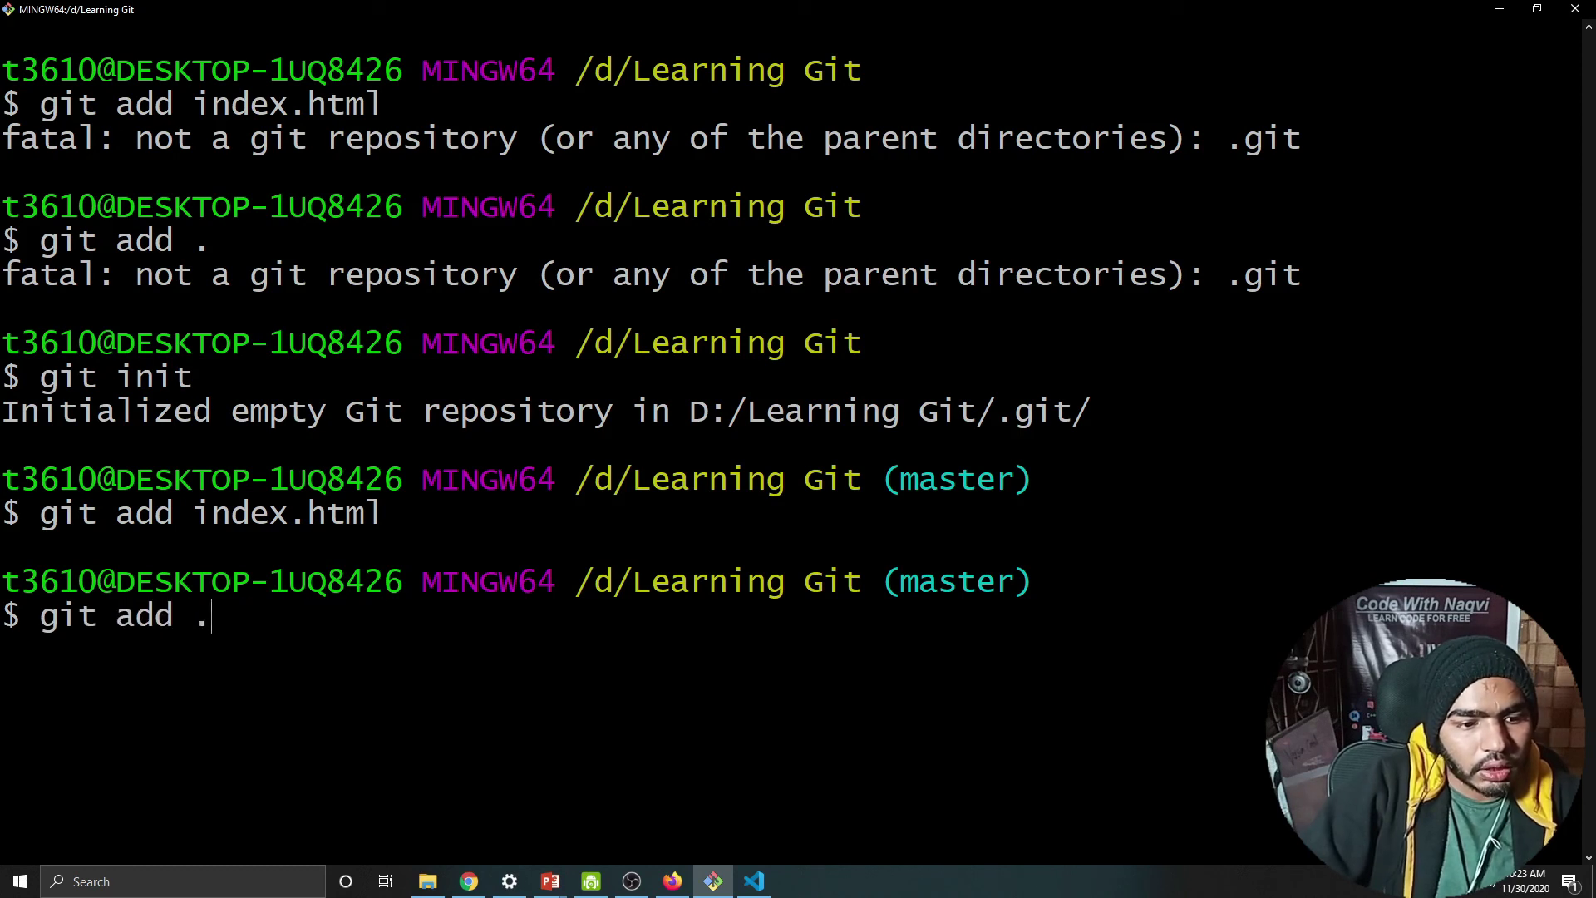
pyautogui.press('Return')
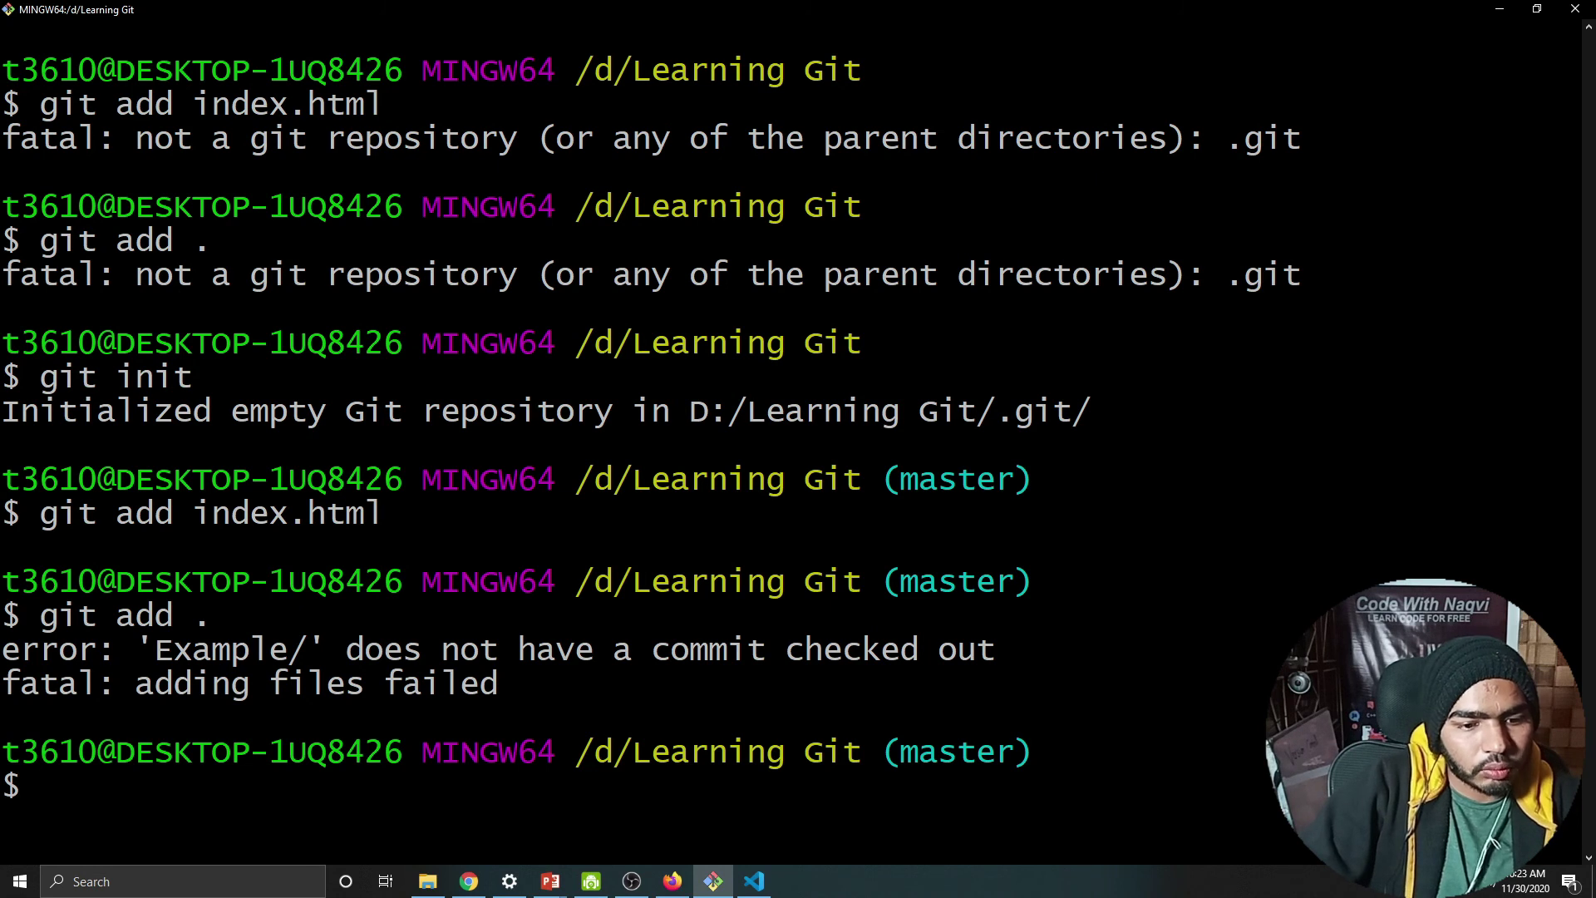
# Step: Clear the terminal and bring the full-screen PowerPoint slide show back
pyautogui.write('cl')
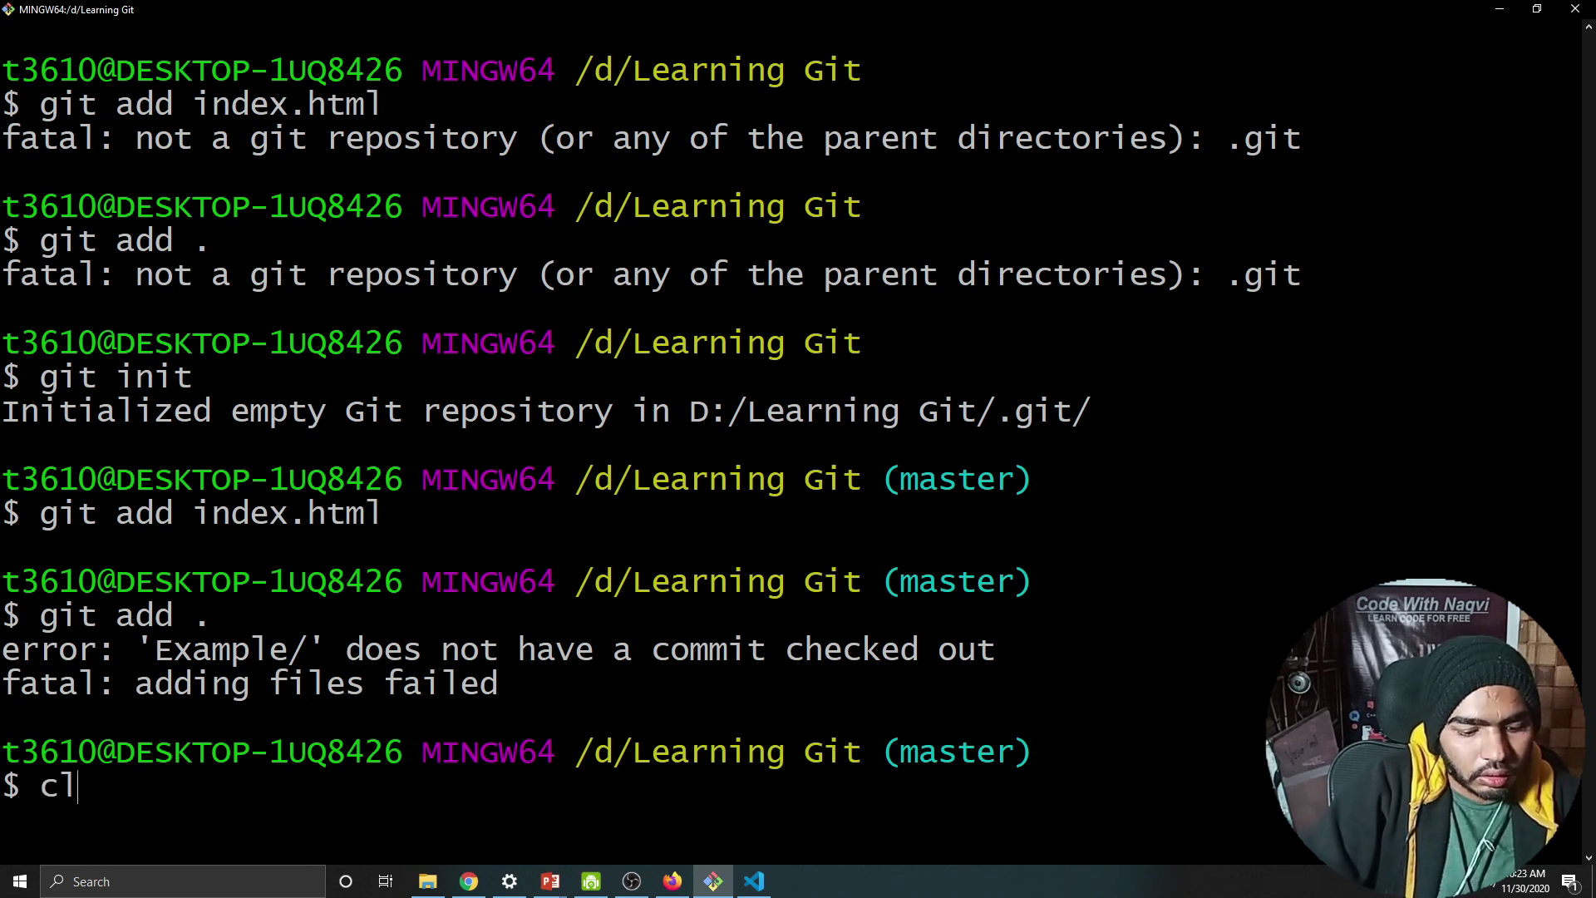
pyautogui.write('ear')
pyautogui.press('Return')
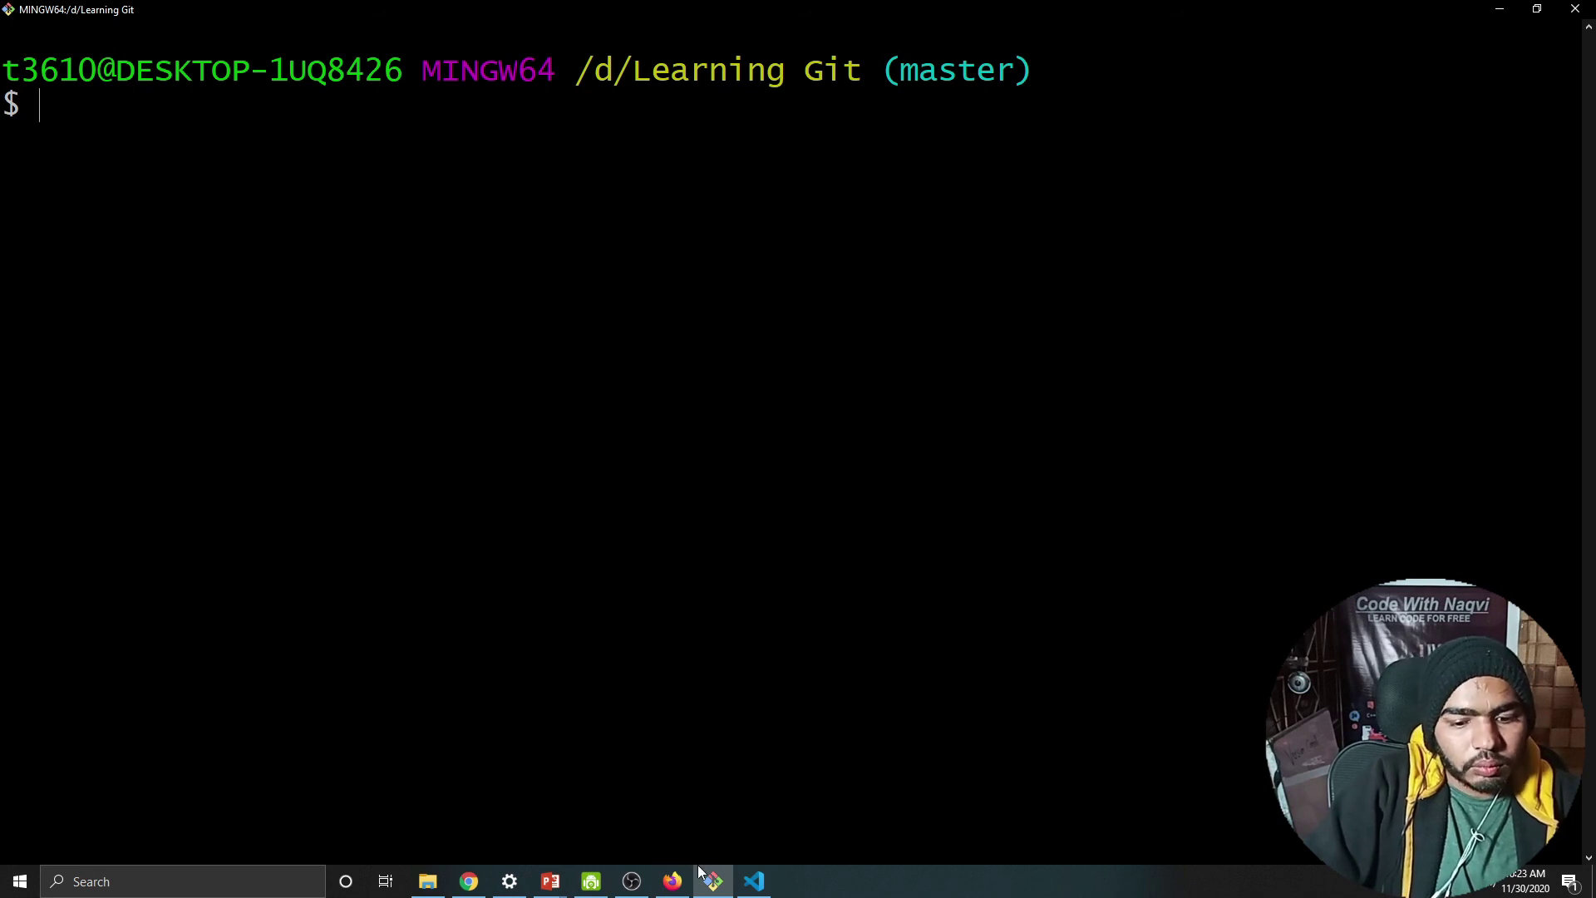
pyautogui.moveTo(673, 881)
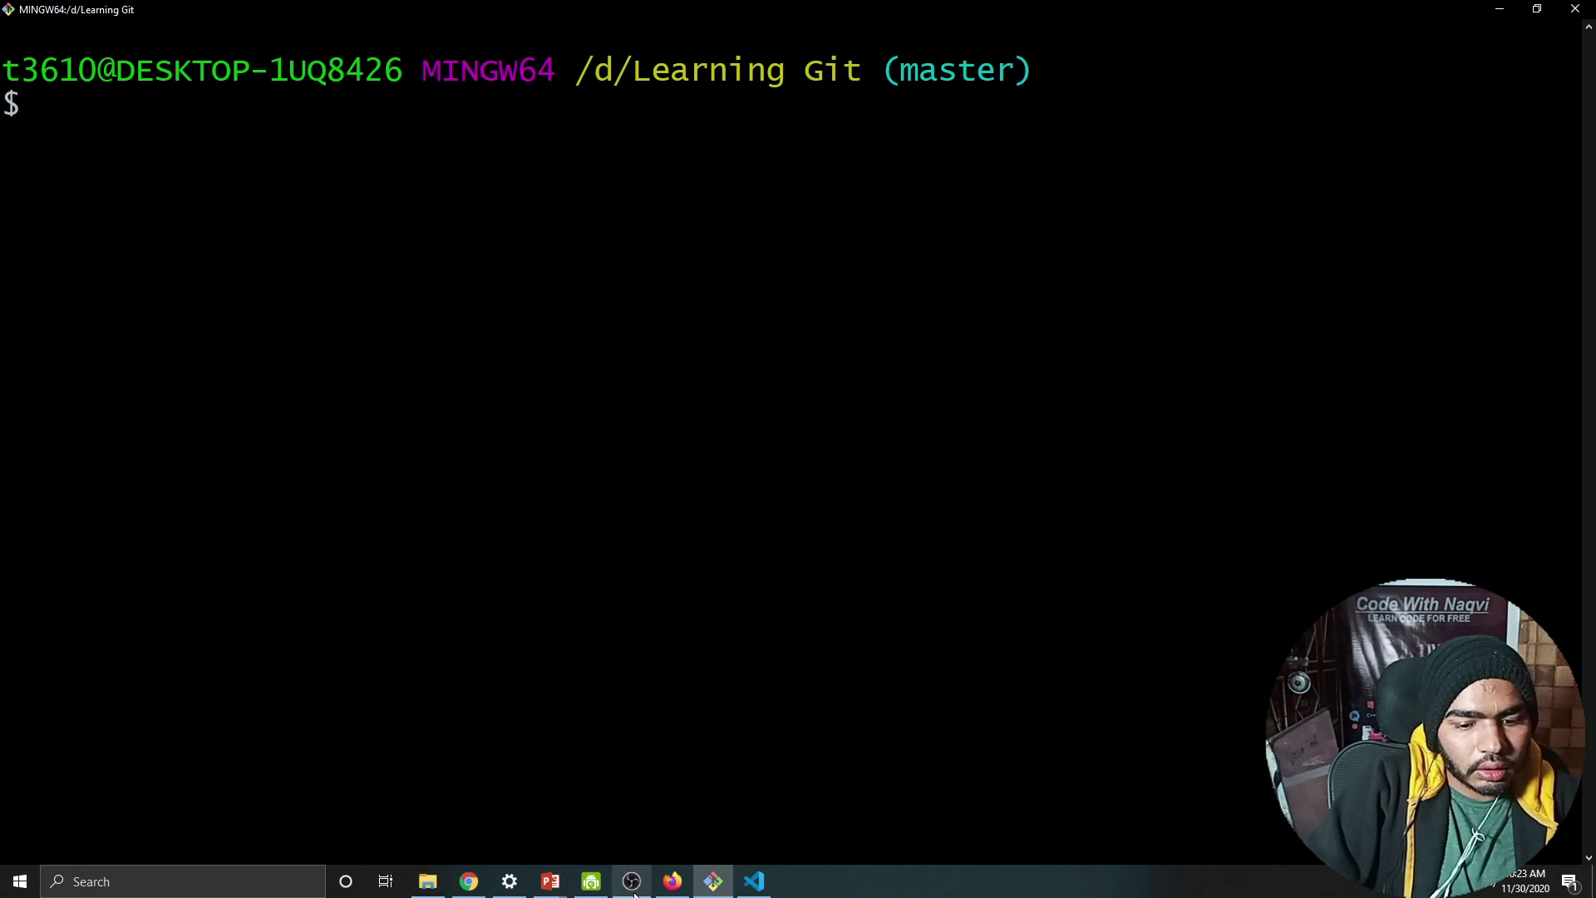
pyautogui.click(550, 881)
pyautogui.click(630, 820)
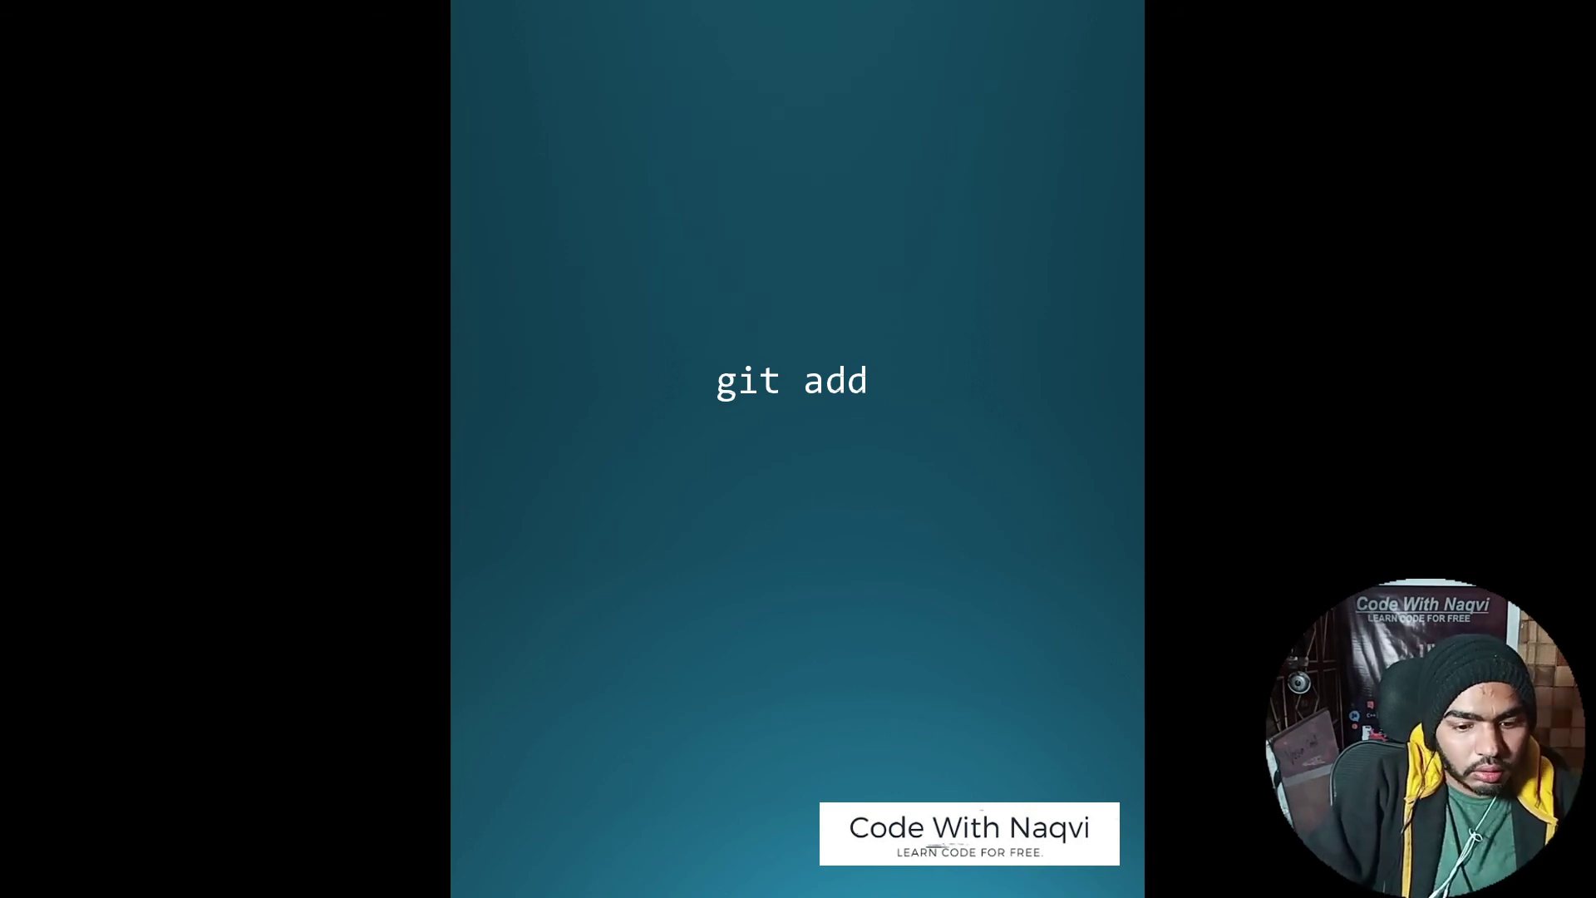
# Step: Reload the GitHub repository page in Firefox
pyautogui.press('super')
pyautogui.hotkey('alt', 'Tab')
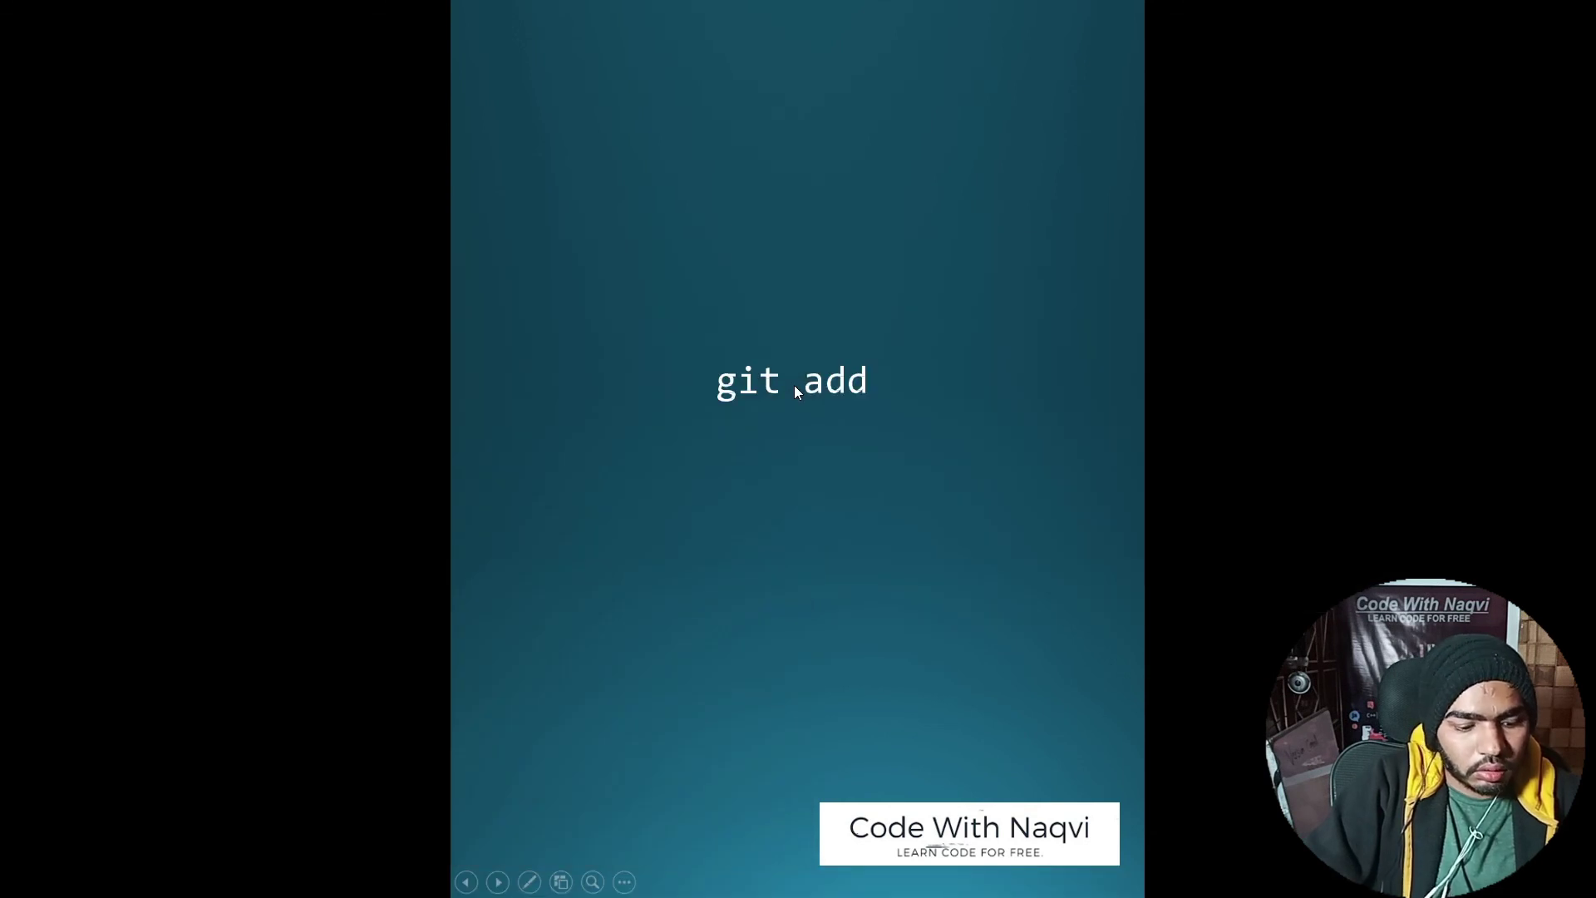
pyautogui.hotkey('alt', 'Tab')
pyautogui.click(770, 345)
pyautogui.press('F5')
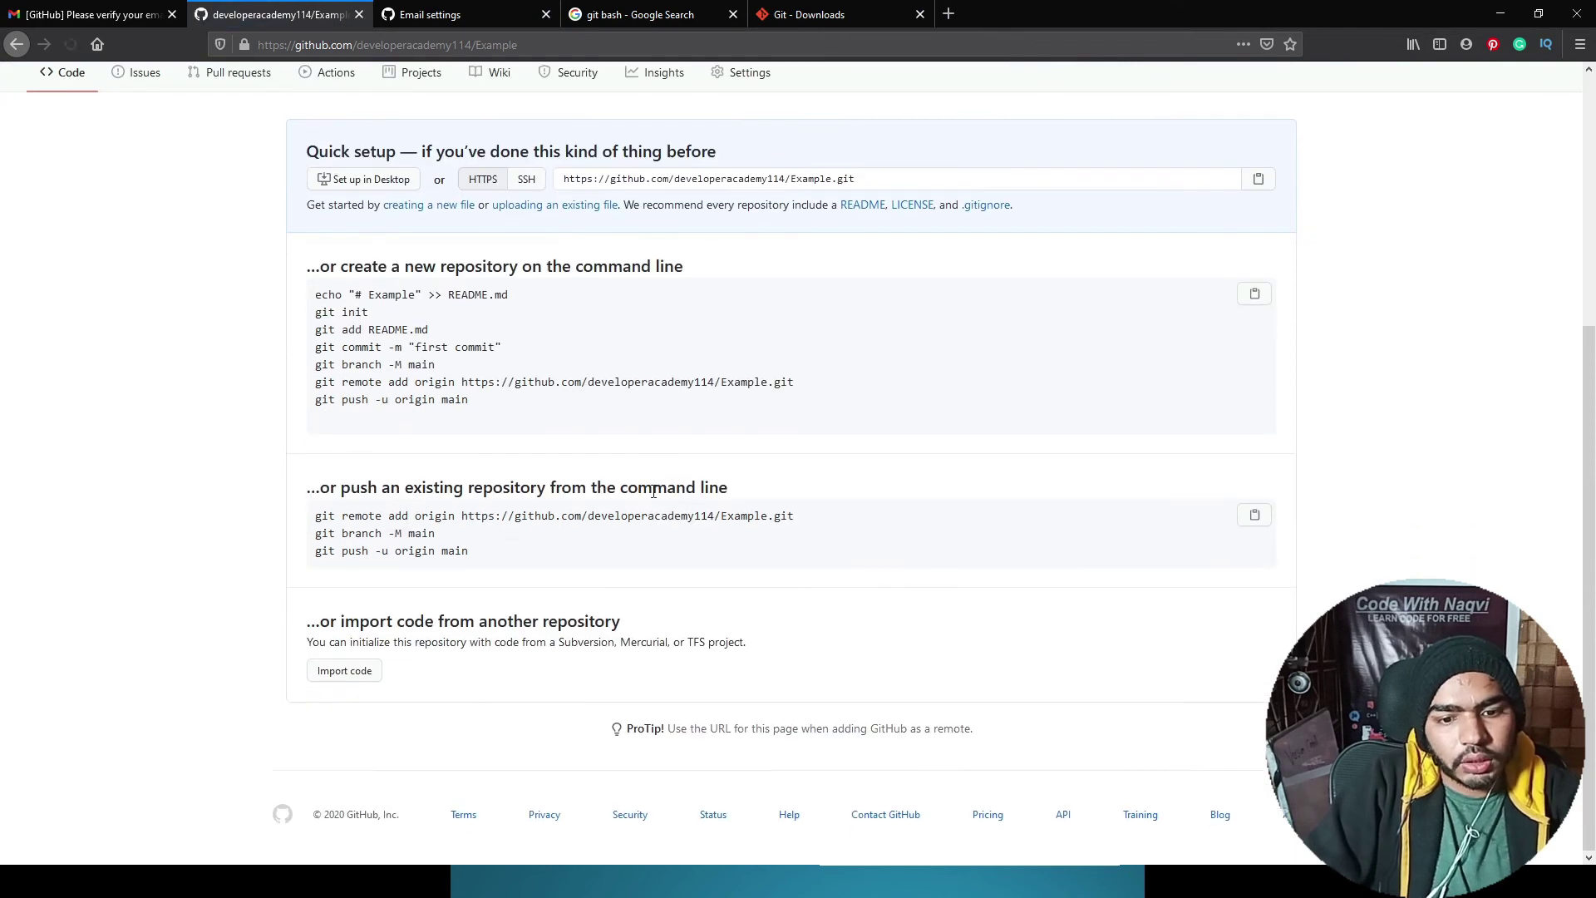
# Step: Return to the full-screen slide show and advance to the git add <filename> diagram
pyautogui.hotkey('alt', 'Tab')
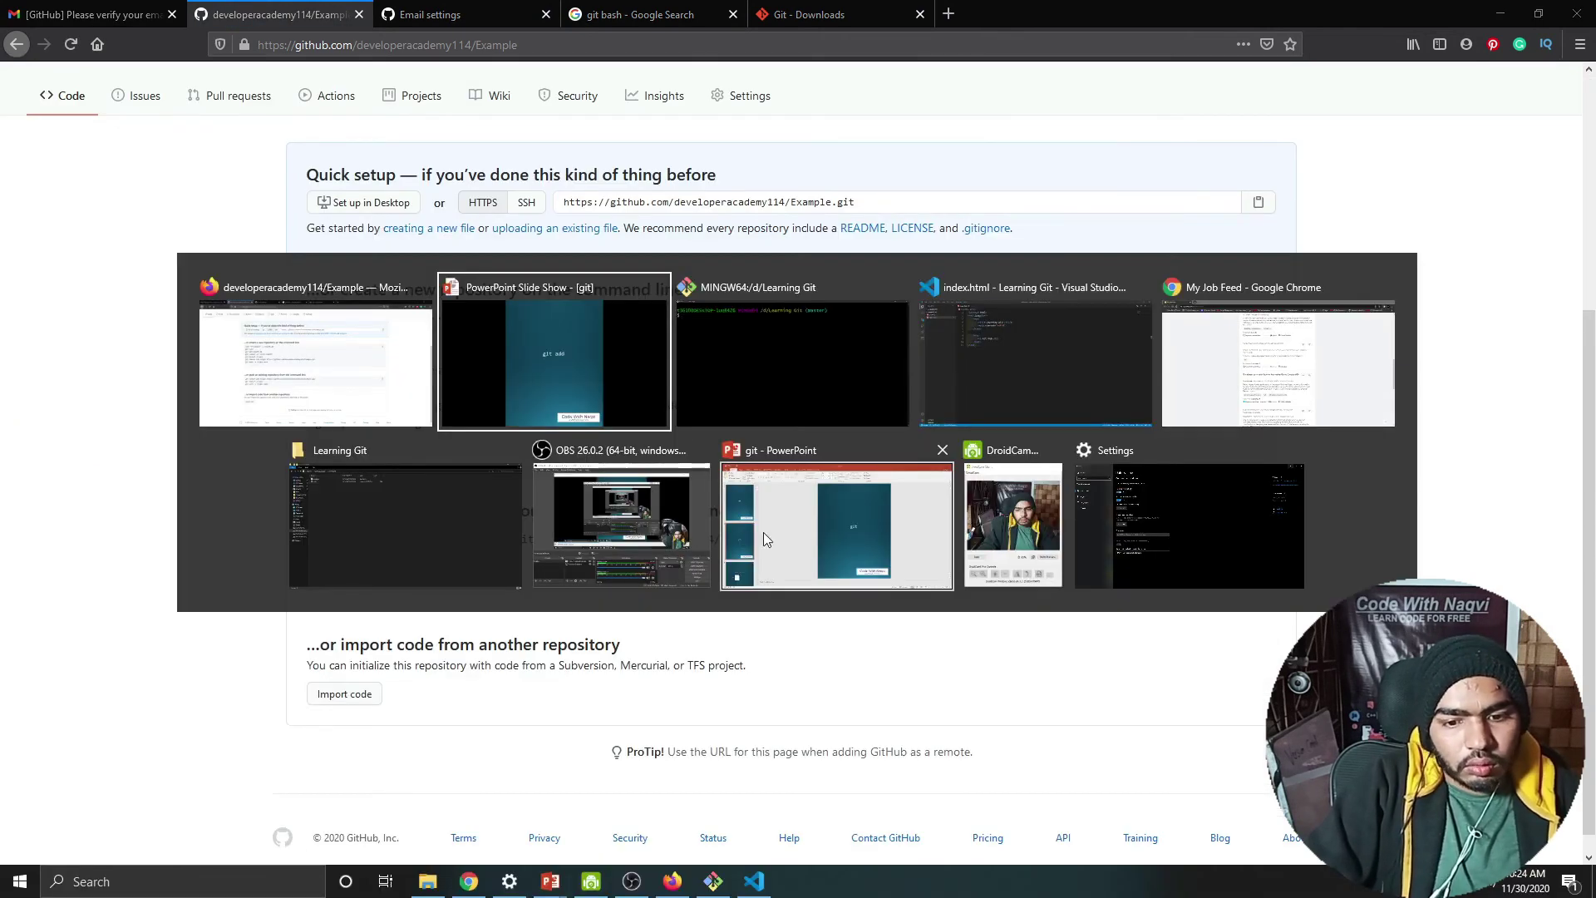
pyautogui.click(842, 506)
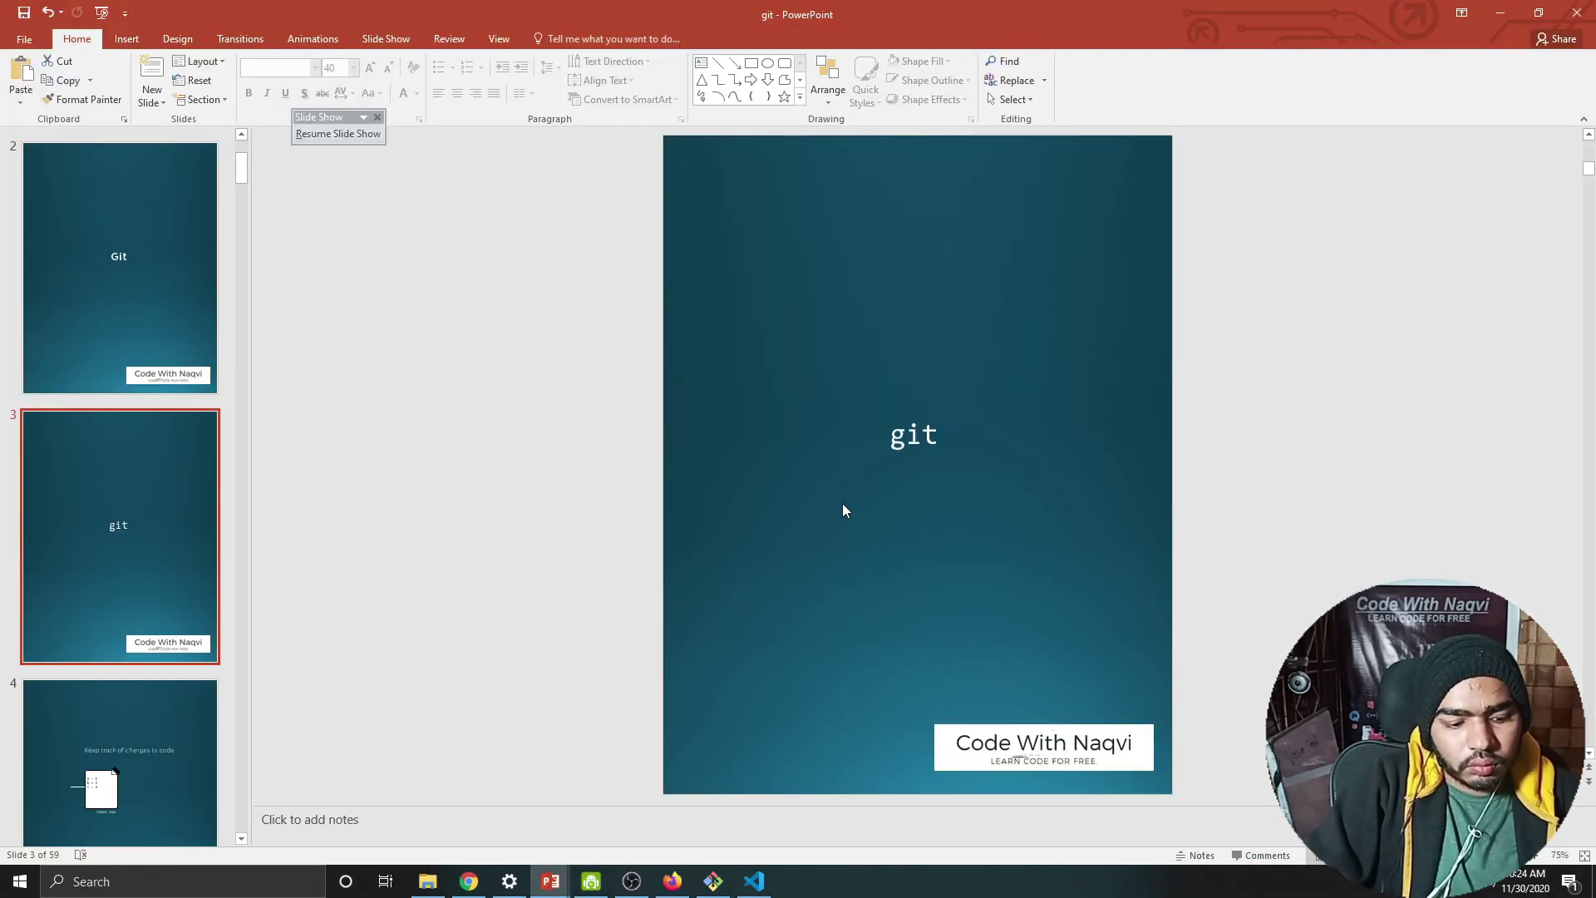
pyautogui.hotkey('alt', 'Tab')
pyautogui.click(827, 382)
pyautogui.click(846, 394)
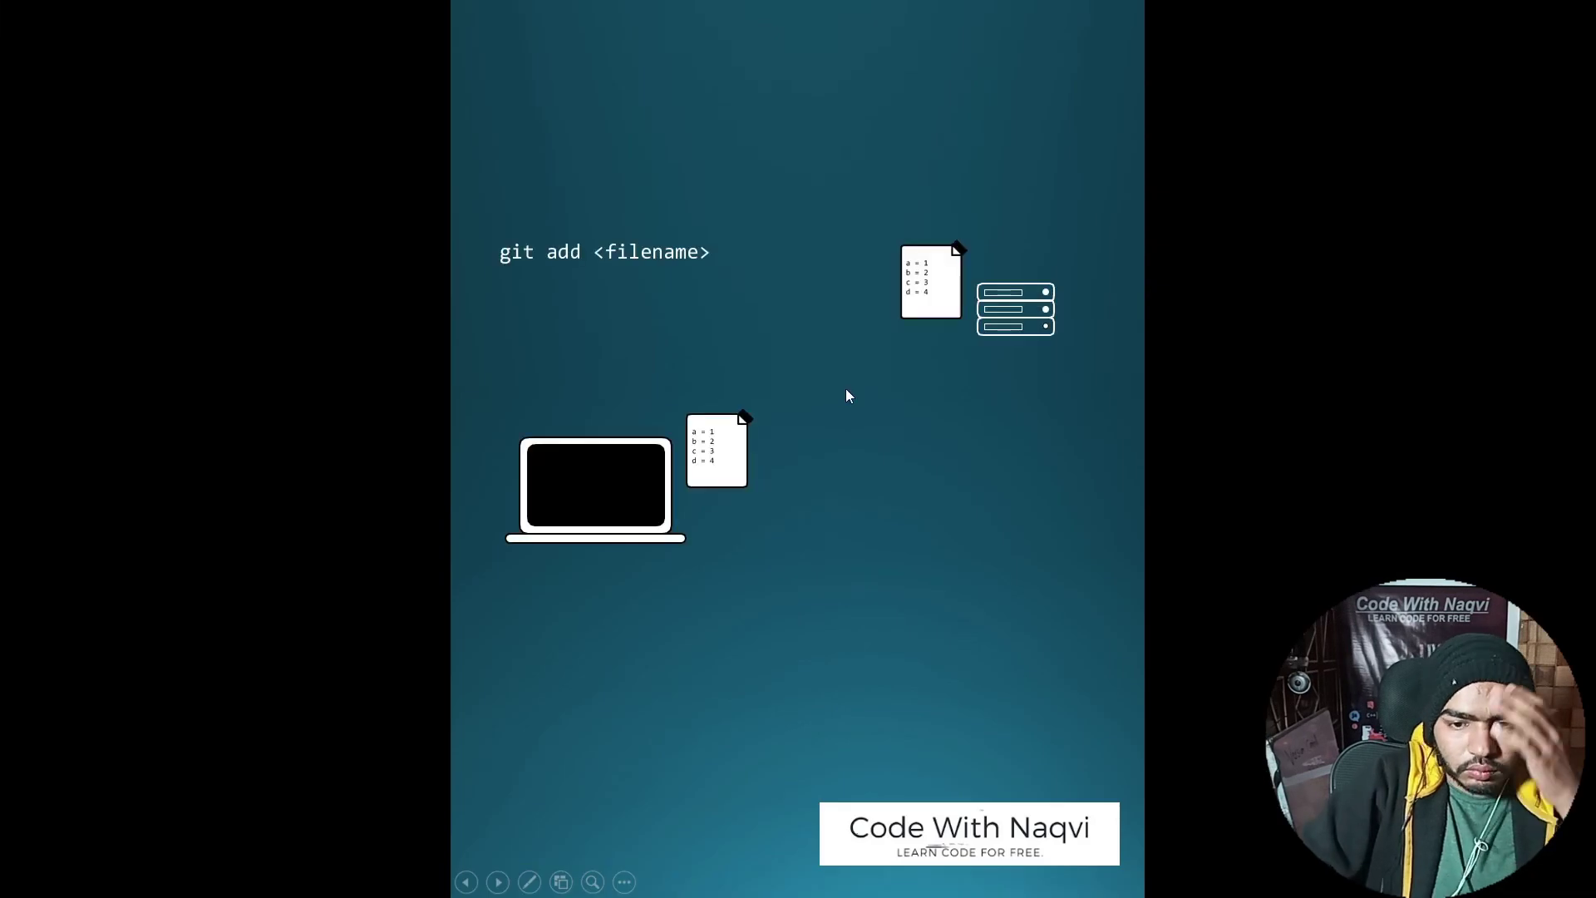